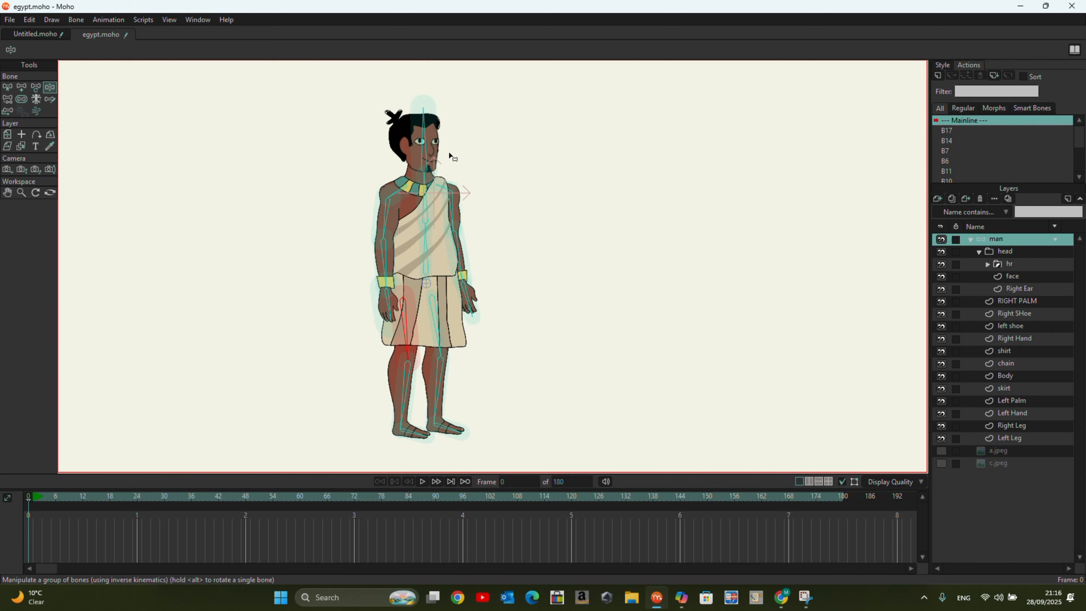
With no bone selected, draw a short bone extending backward from the character's right ankle and name it br
scroll(448, 128, "up", 1)
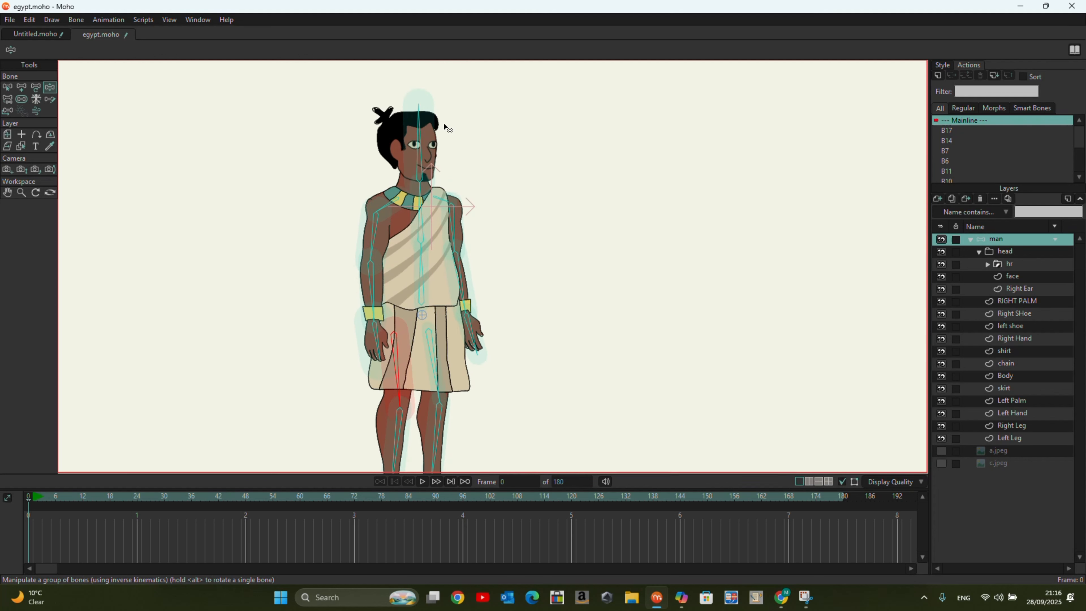
scroll(431, 259, "down", 1)
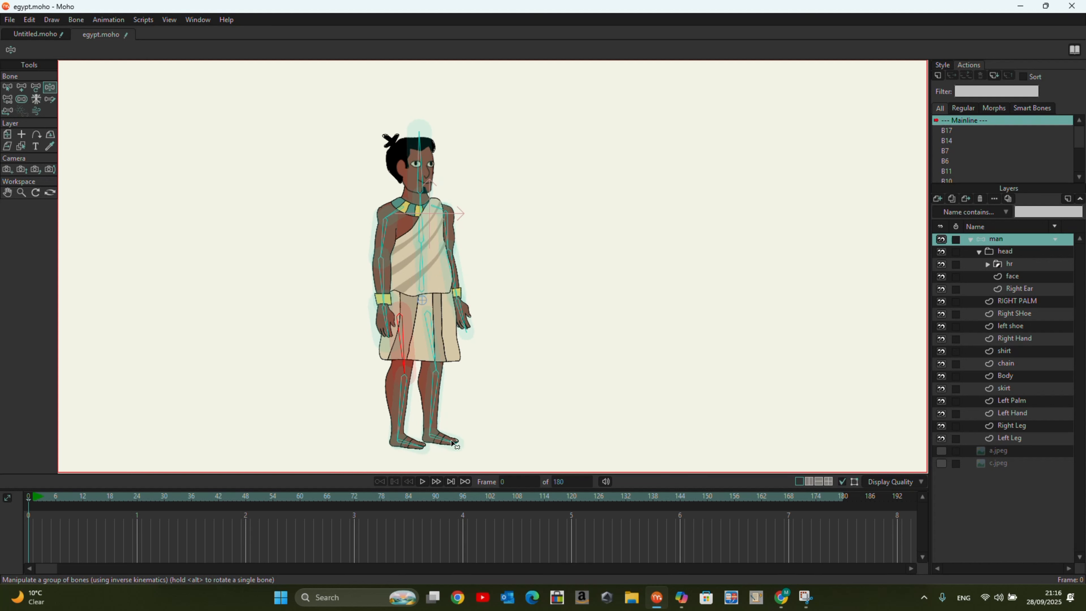
scroll(420, 456, "up", 1)
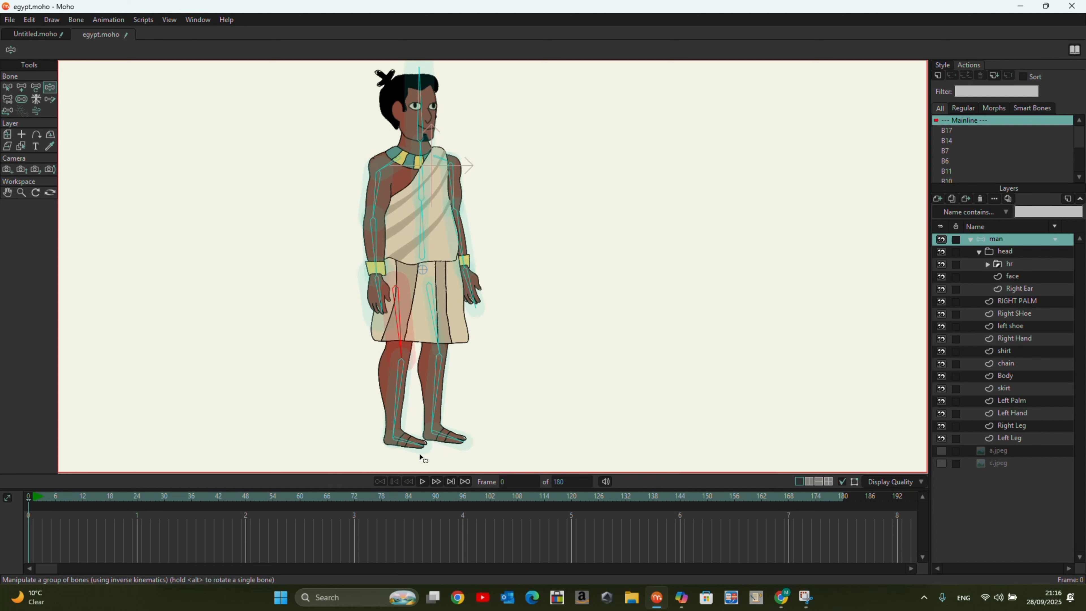
scroll(436, 462, "up", 2)
left_click(8, 86)
left_click(123, 180)
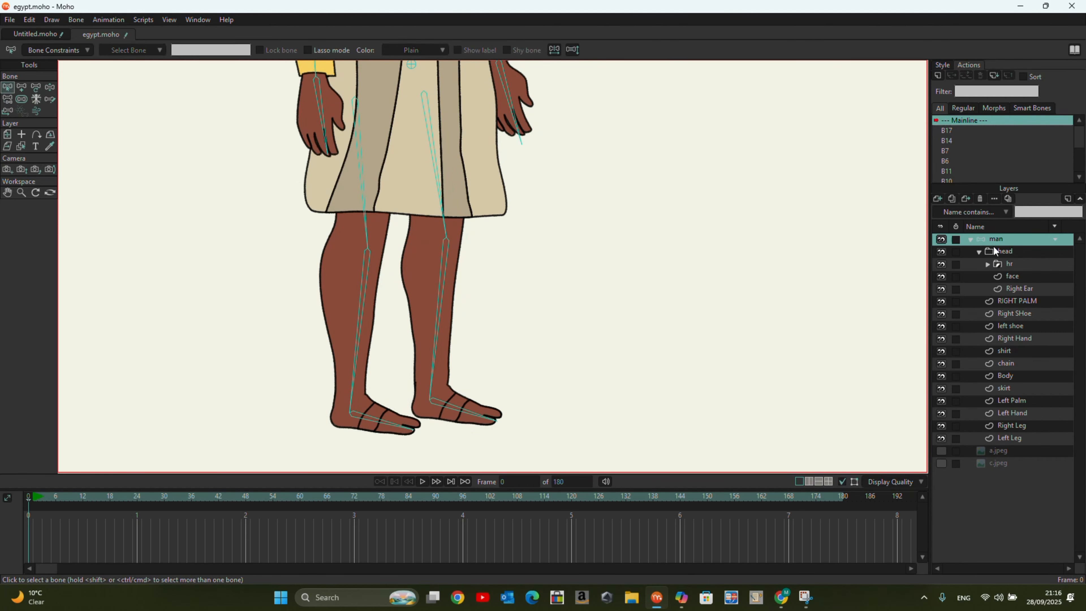
scroll(454, 347, "down", 3)
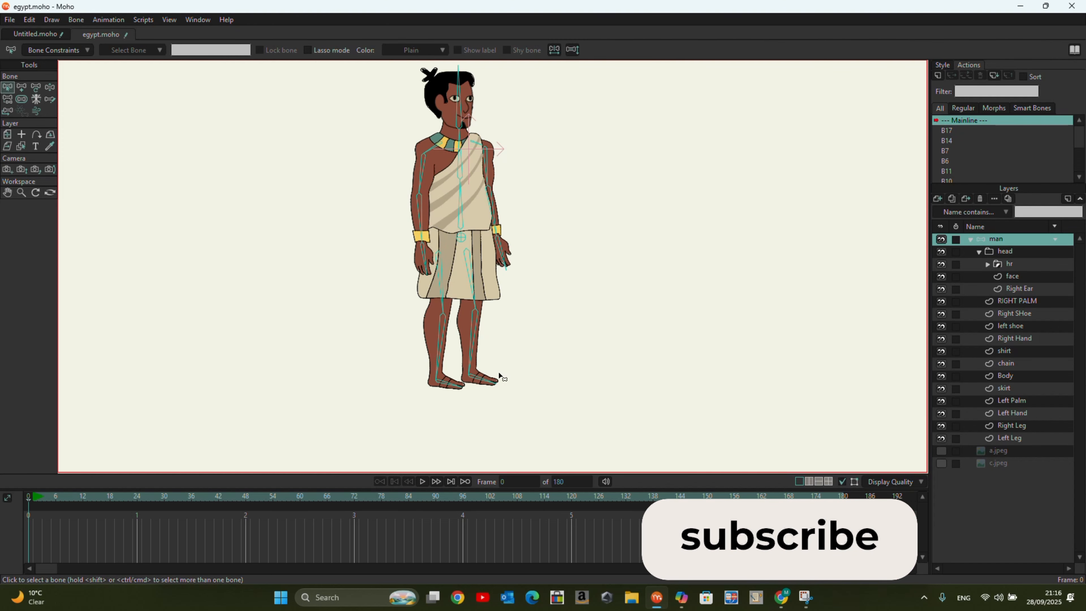
scroll(497, 379, "up", 1)
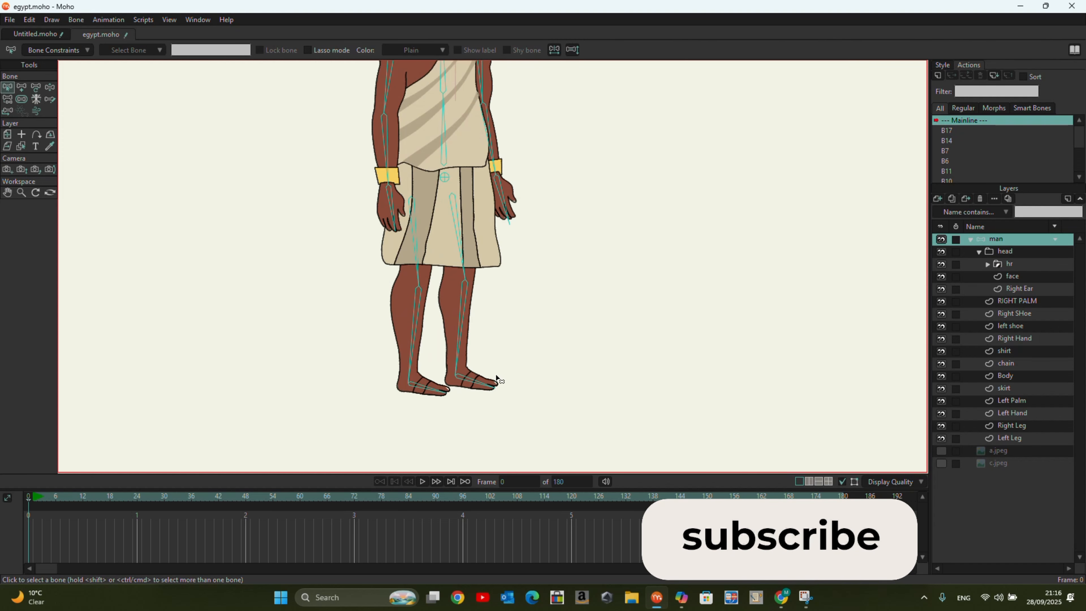
left_click(22, 87)
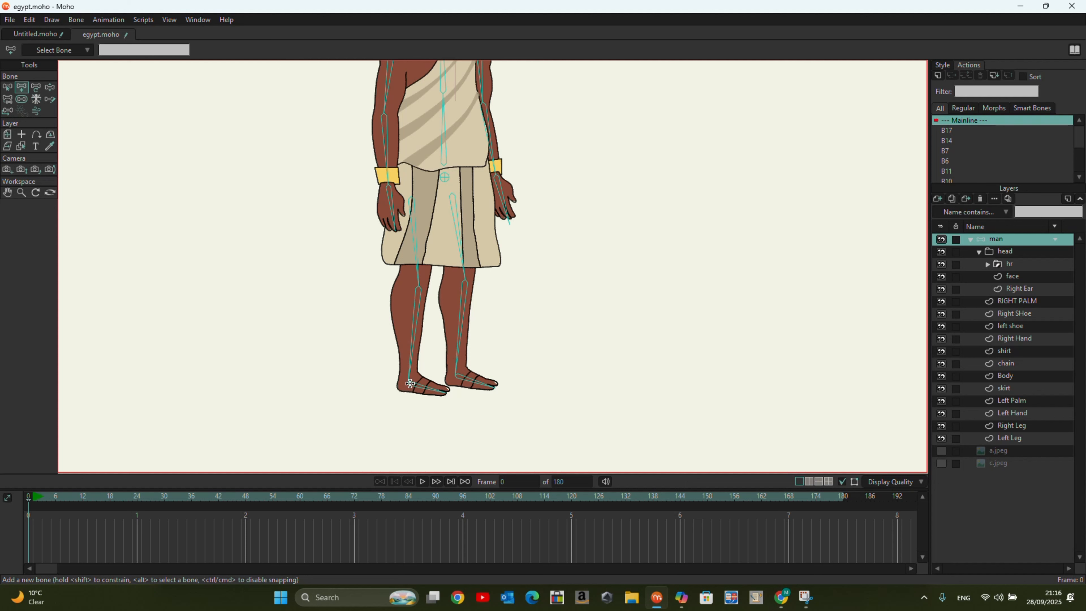
left_click_drag(410, 384, 379, 392)
double_click(133, 50)
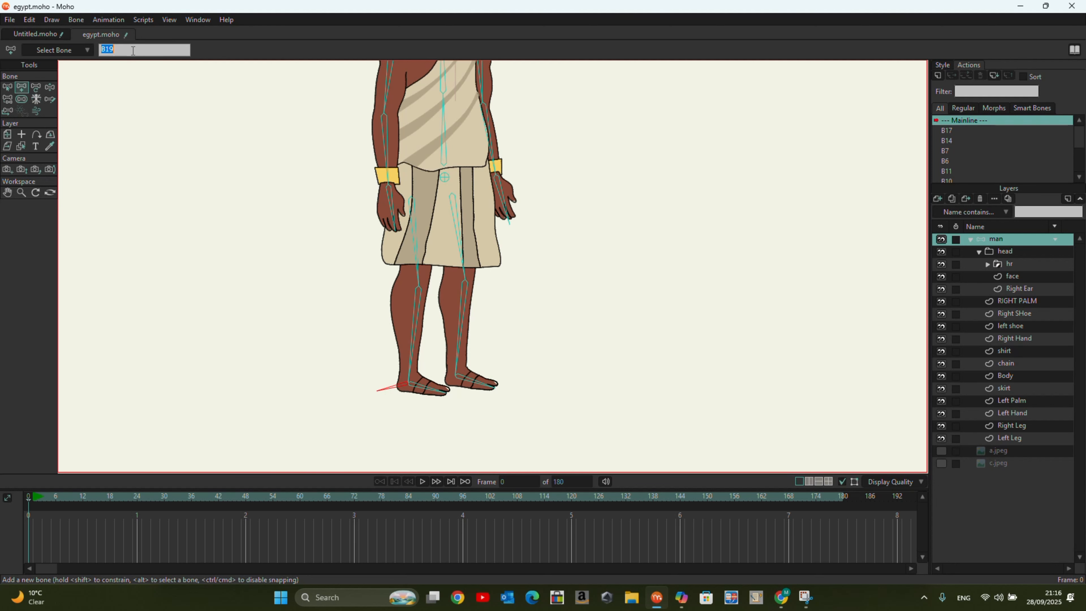
type("br")
With no parent bone selected, draw a short bone backward from the character's left ankle and name it bl
left_click(7, 87)
left_click(25, 87)
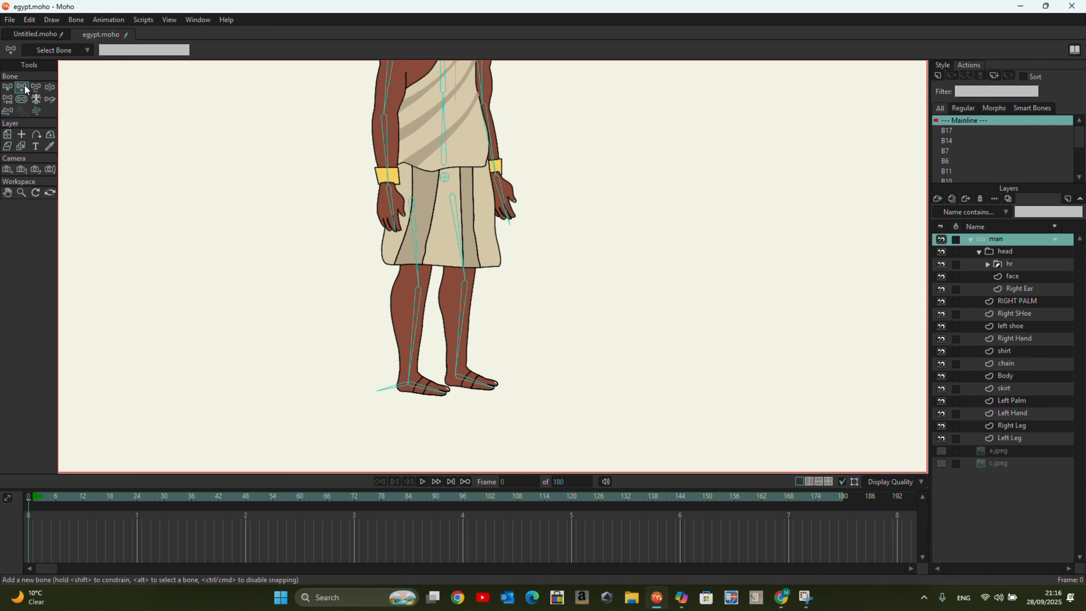
left_click_drag(456, 375, 437, 386)
left_click(131, 50)
type("b")
Reduce the bone strength of both new ankle bones, br and bl, to 0
left_click(21, 99)
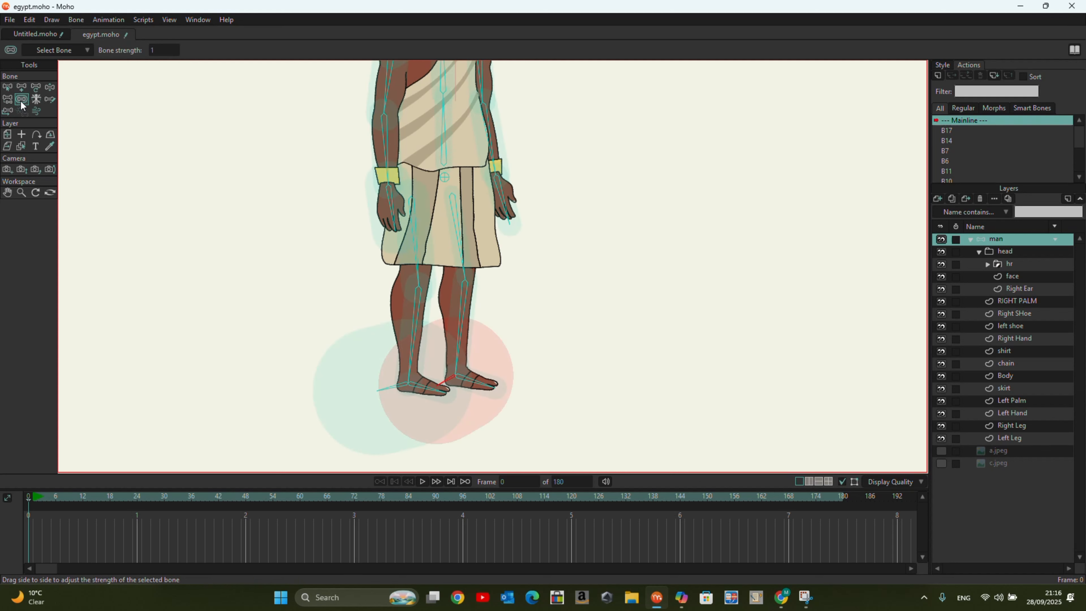
left_click_drag(454, 396, 295, 271)
left_click_drag(432, 393, 425, 417)
left_click(485, 414)
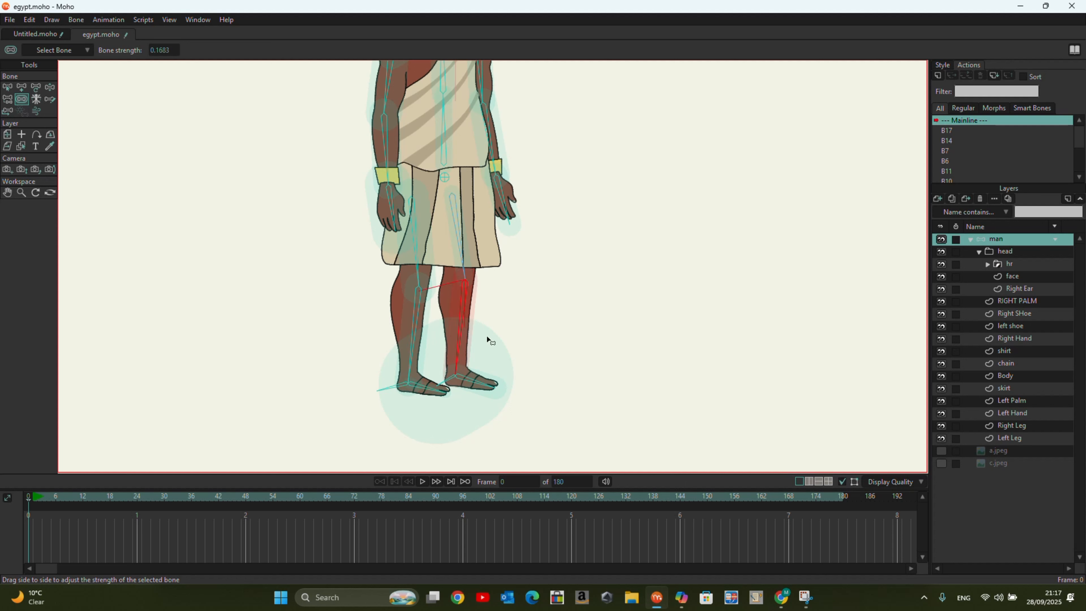
left_click(452, 382)
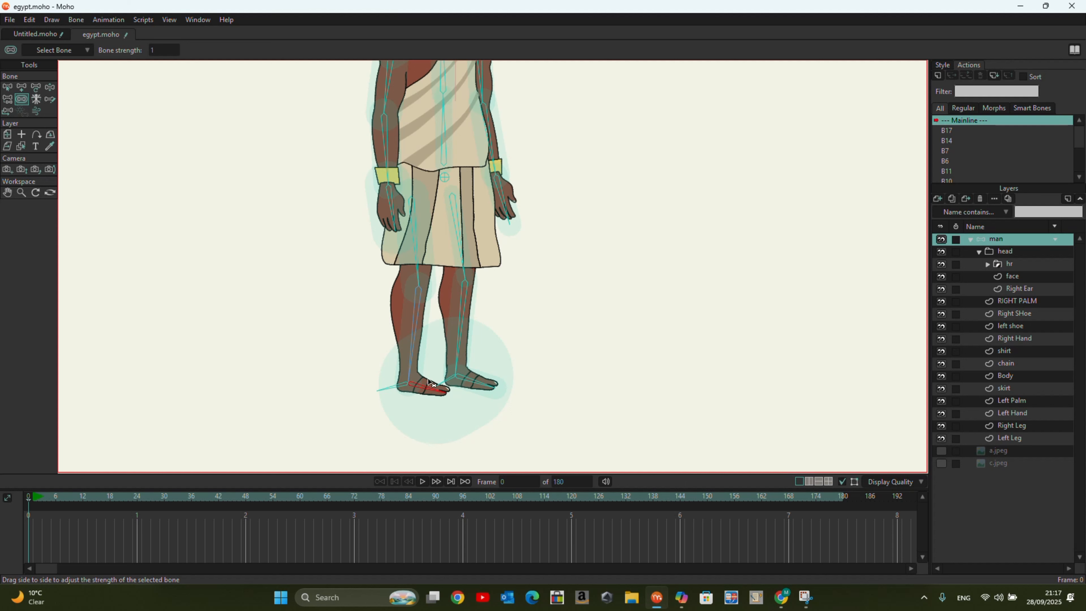
left_click(166, 49)
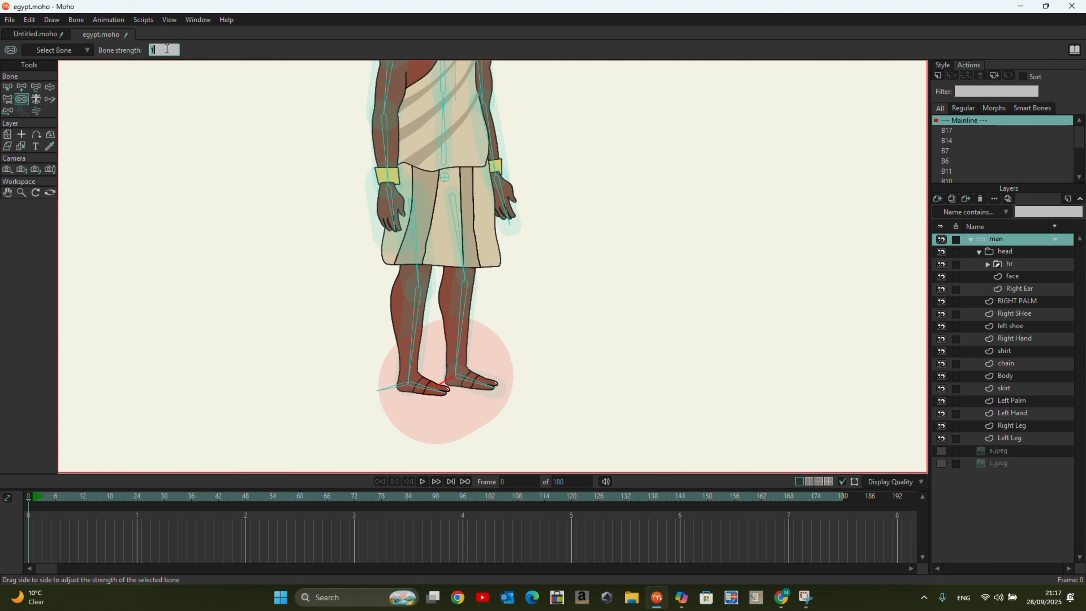
key("Return")
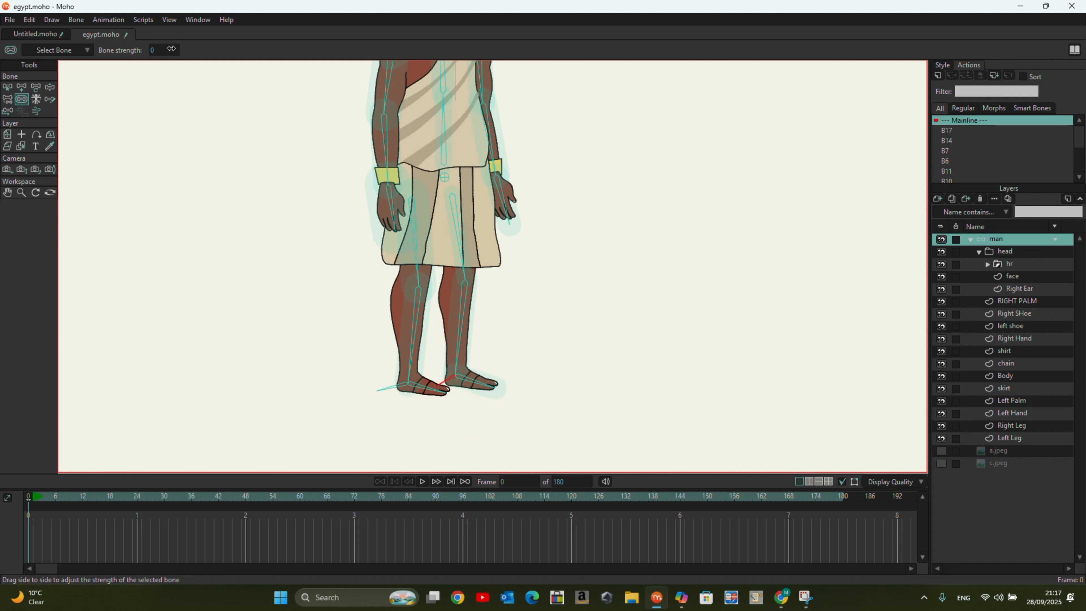
Set the maximum IK stretching of the bl bone to 1.20 in its bone constraints
left_click(8, 88)
left_click(470, 382)
left_click(450, 382)
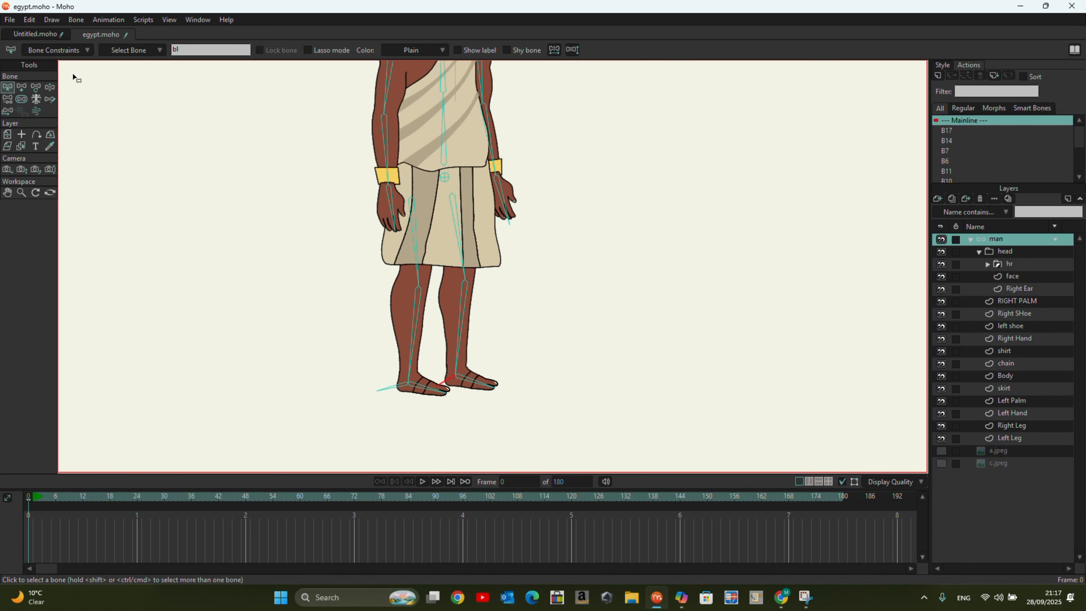
left_click(48, 51)
left_click_drag(144, 129, 157, 131)
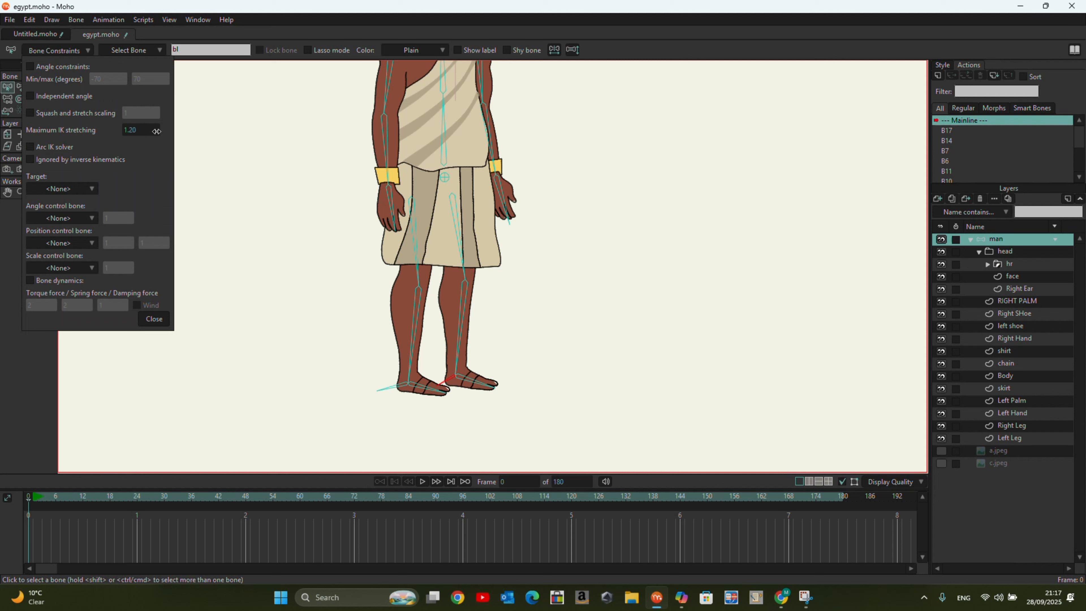
left_click(152, 319)
Set the br bone's maximum IK stretching to 1.20 and enable its squash and stretch scaling
left_click(398, 386)
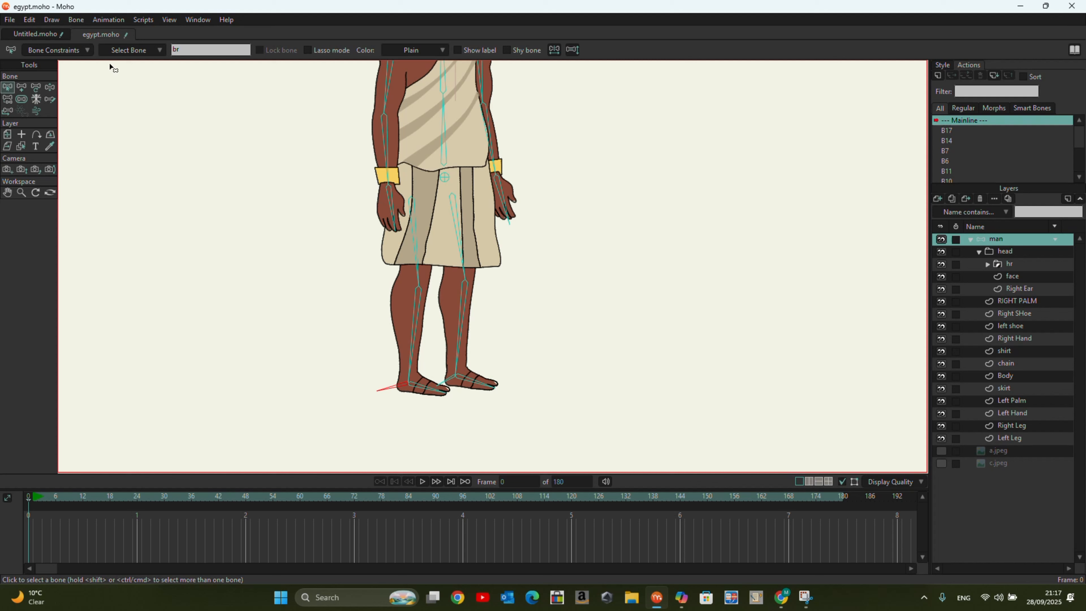
left_click(60, 50)
left_click_drag(144, 131, 154, 131)
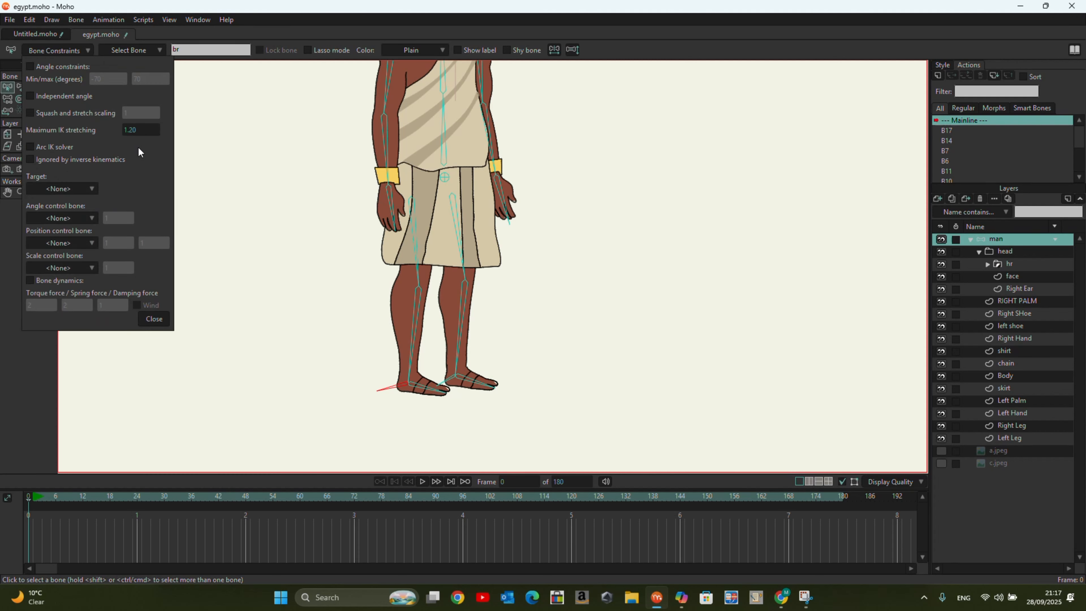
left_click(30, 113)
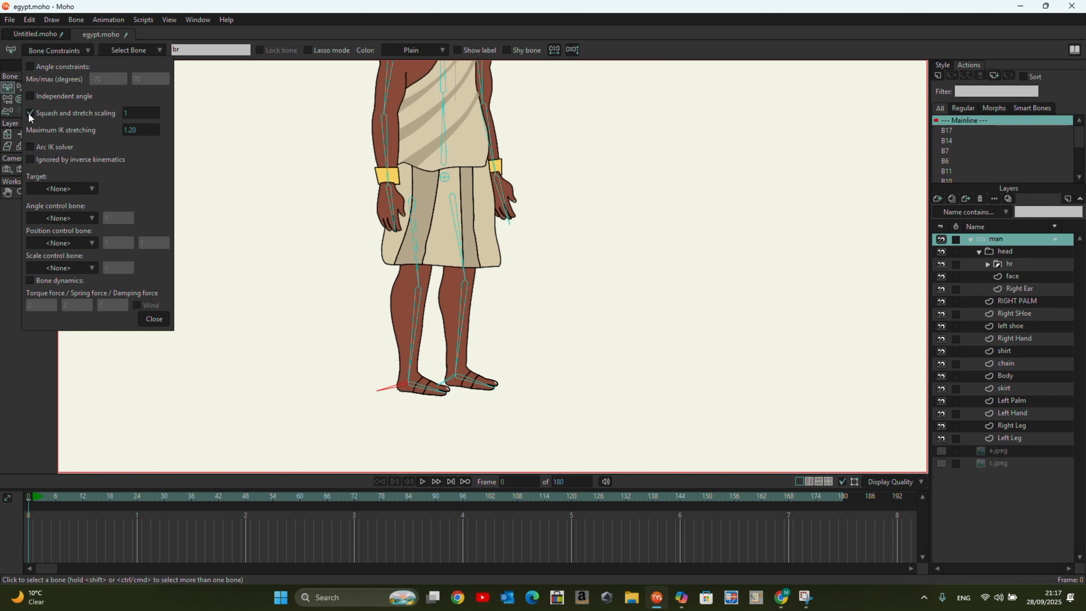
left_click(156, 323)
Enable squash and stretch scaling in the constraints of the bl bone
left_click(448, 380)
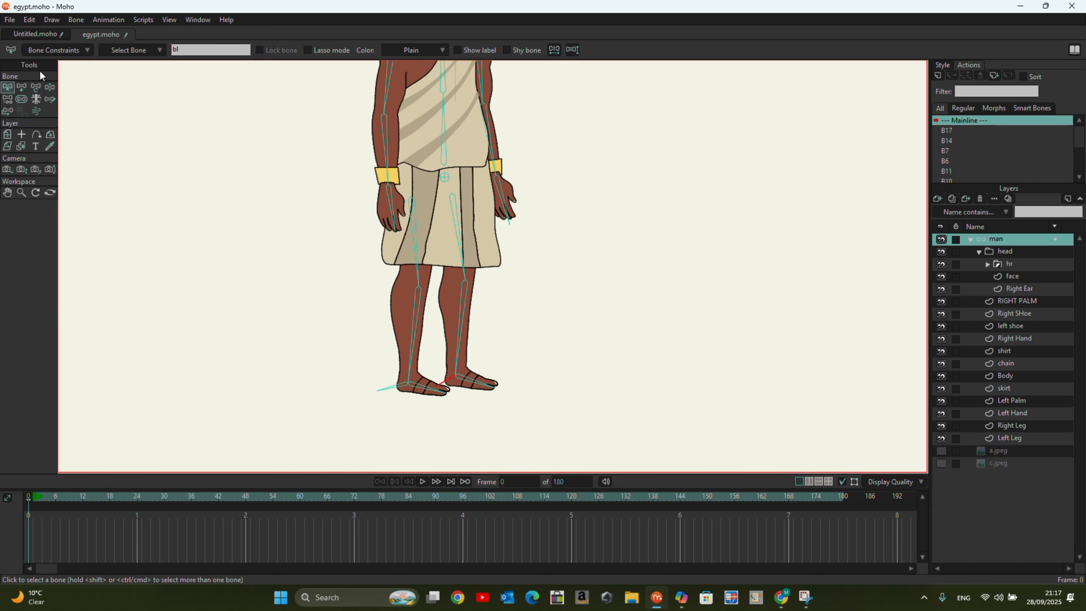
left_click(43, 52)
left_click(30, 113)
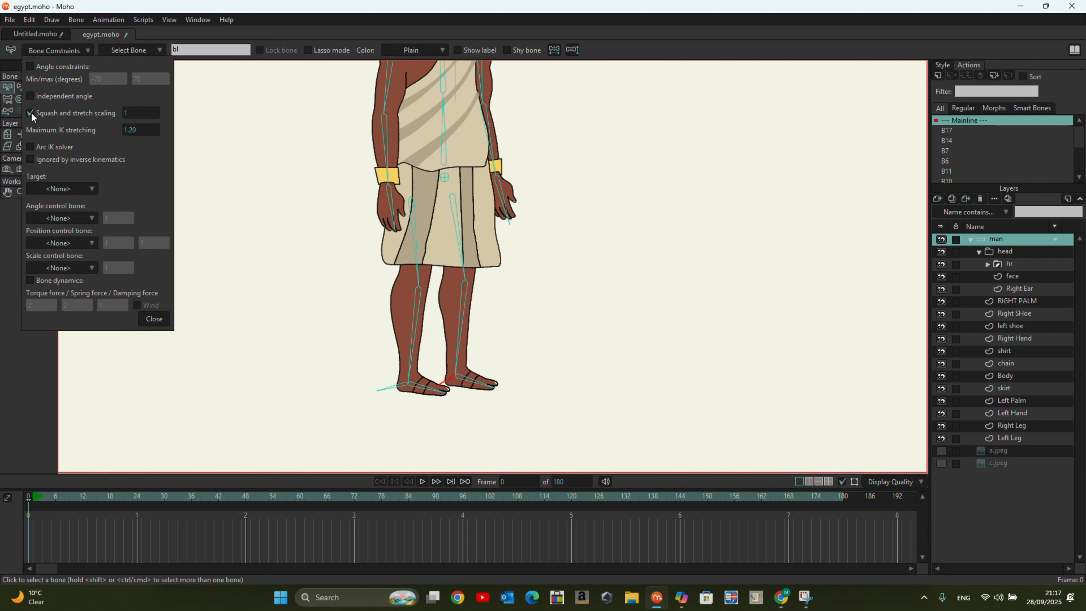
left_click(155, 320)
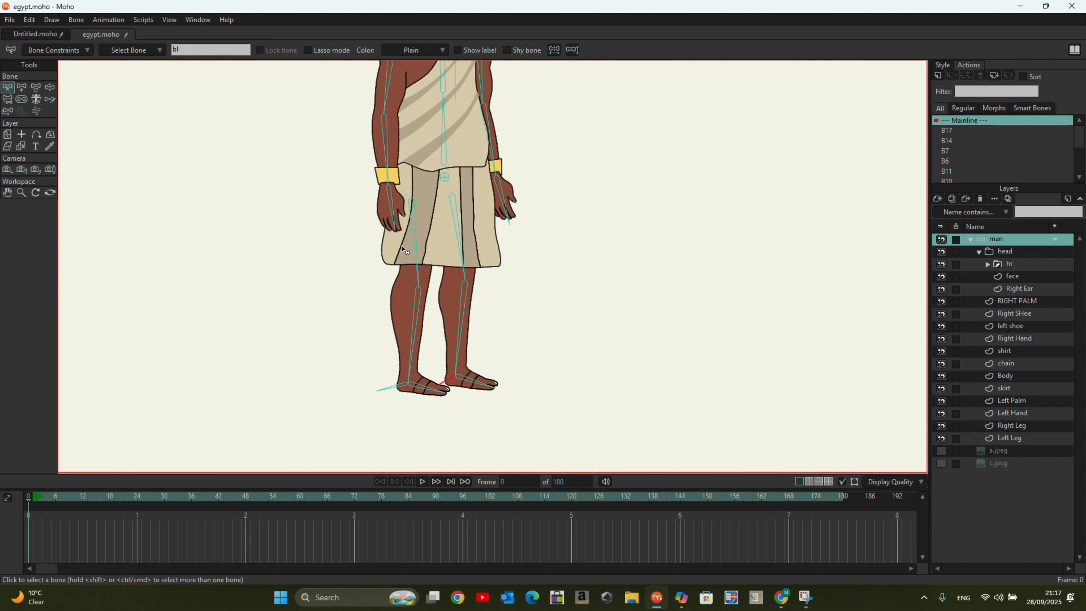
For both shin bones, set maximum IK stretching to 1.20 and enable squash and stretch scaling at 1.30
left_click_drag(504, 332, 318, 338)
left_click(421, 317)
left_click(464, 321)
left_click_drag(531, 316, 287, 319)
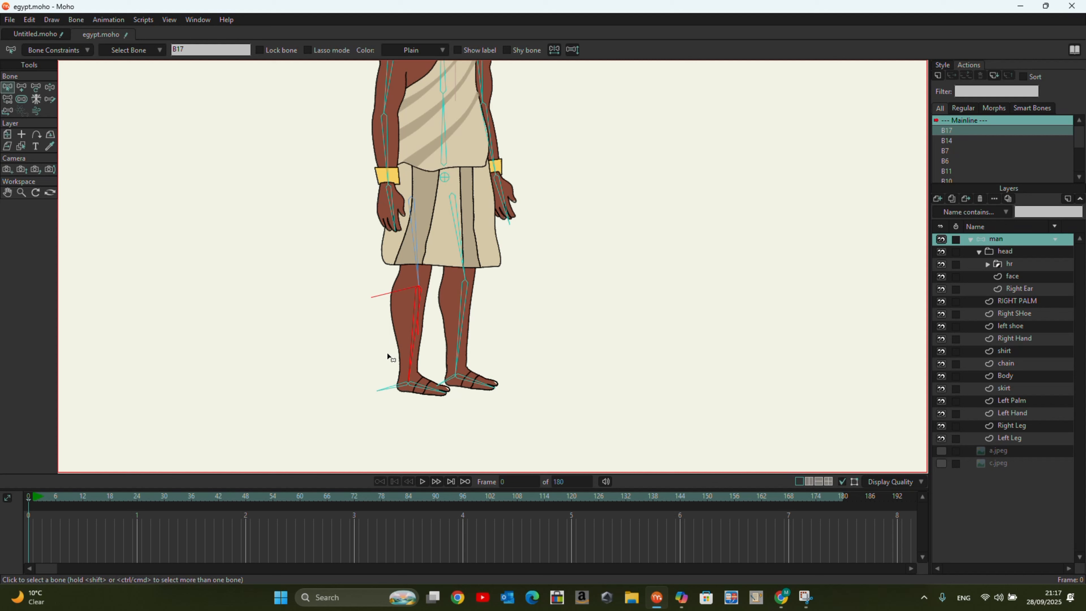
left_click(463, 337, "shift")
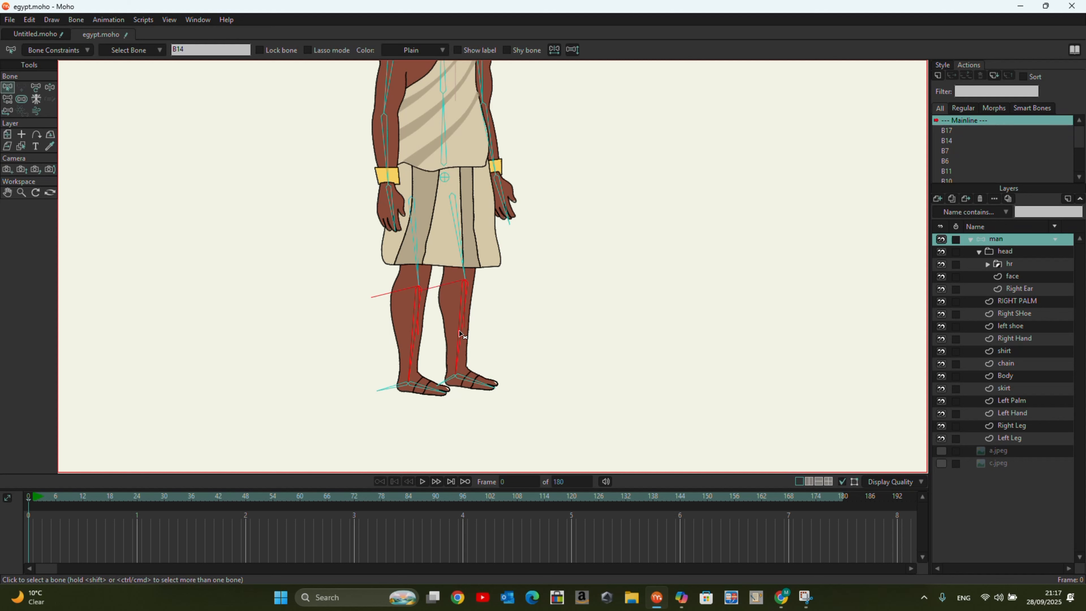
left_click(45, 52)
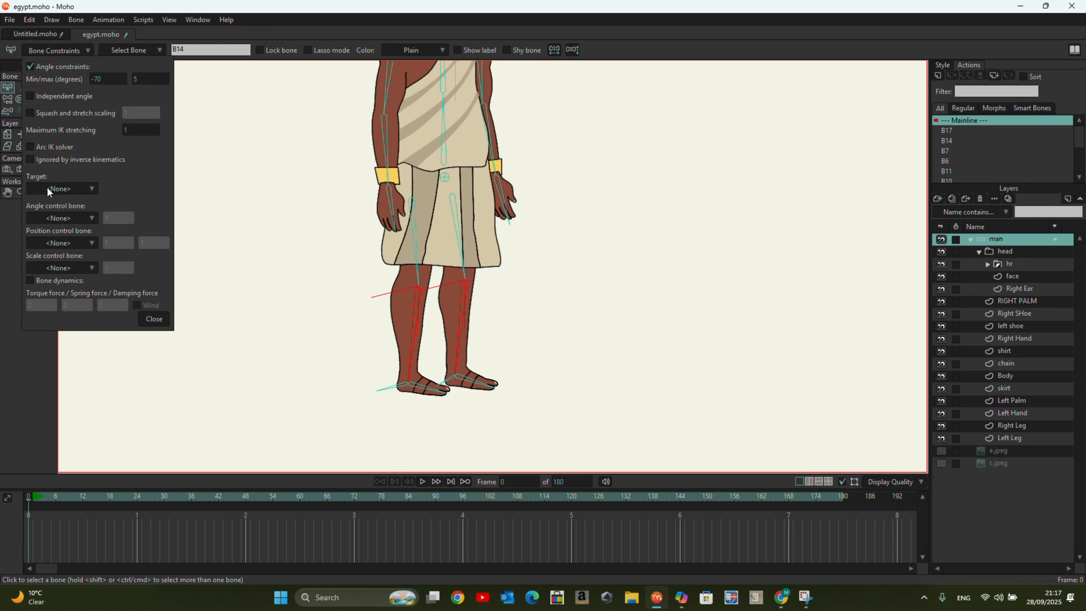
mouse_move(141, 131)
left_mouse_down()
mouse_move(134, 113)
mouse_move(147, 112)
left_mouse_up()
left_click(30, 113)
left_click(154, 320)
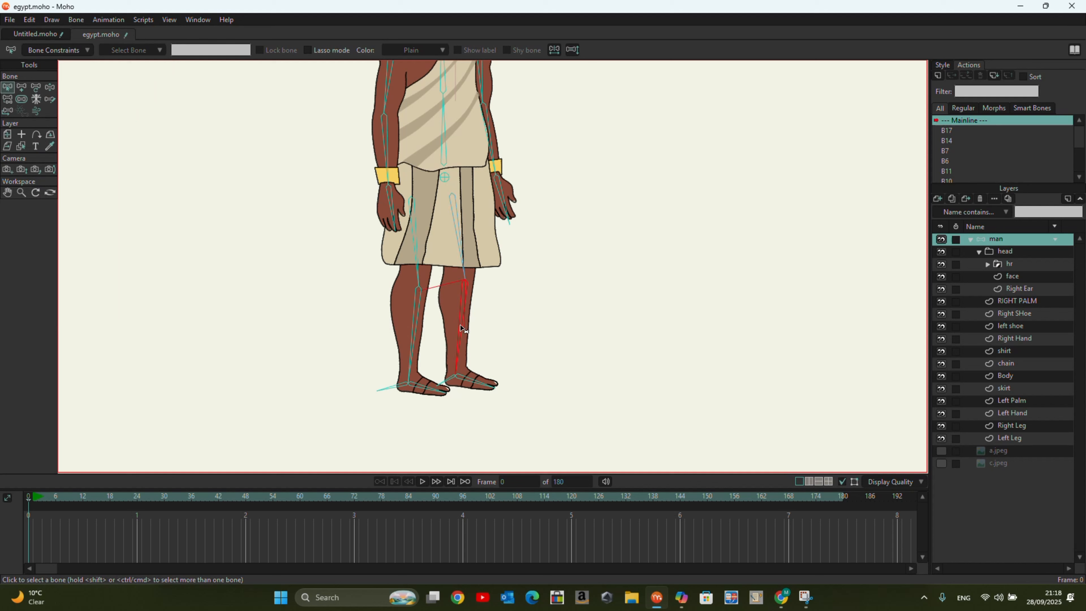
Assign bl as the target bone of the character's left shin bone
left_click(52, 50)
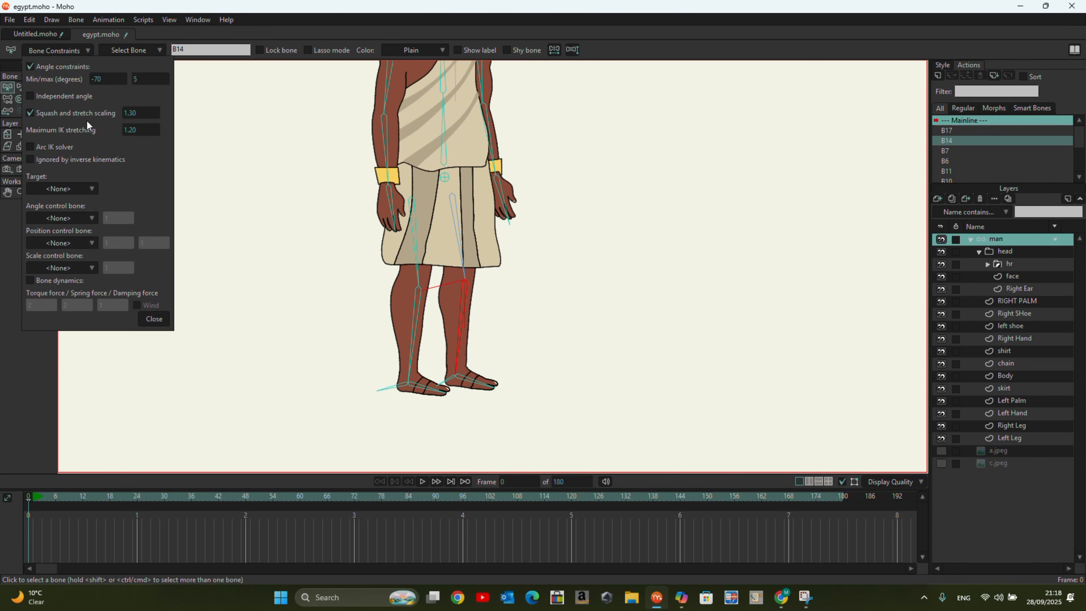
left_click(59, 191)
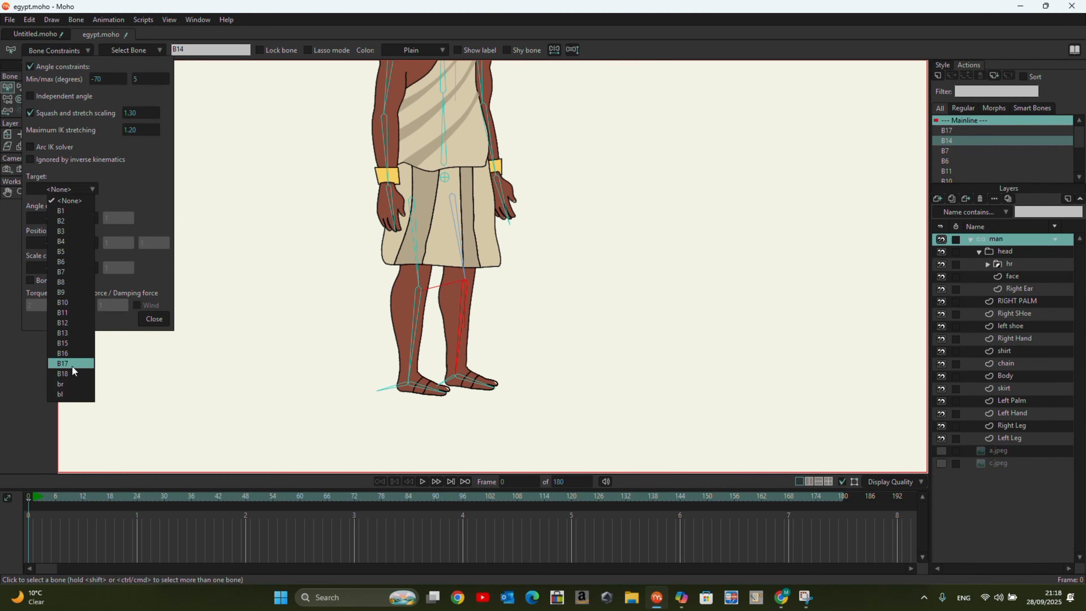
left_click(76, 394)
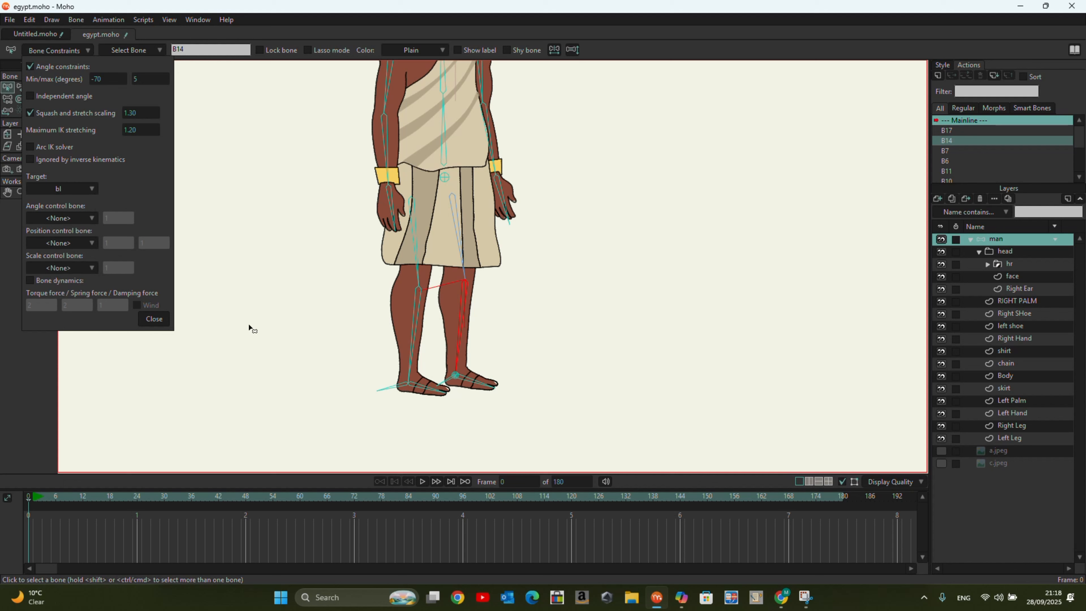
left_click(153, 318)
Assign br as the target bone of the character's right shin bone
left_click(398, 324)
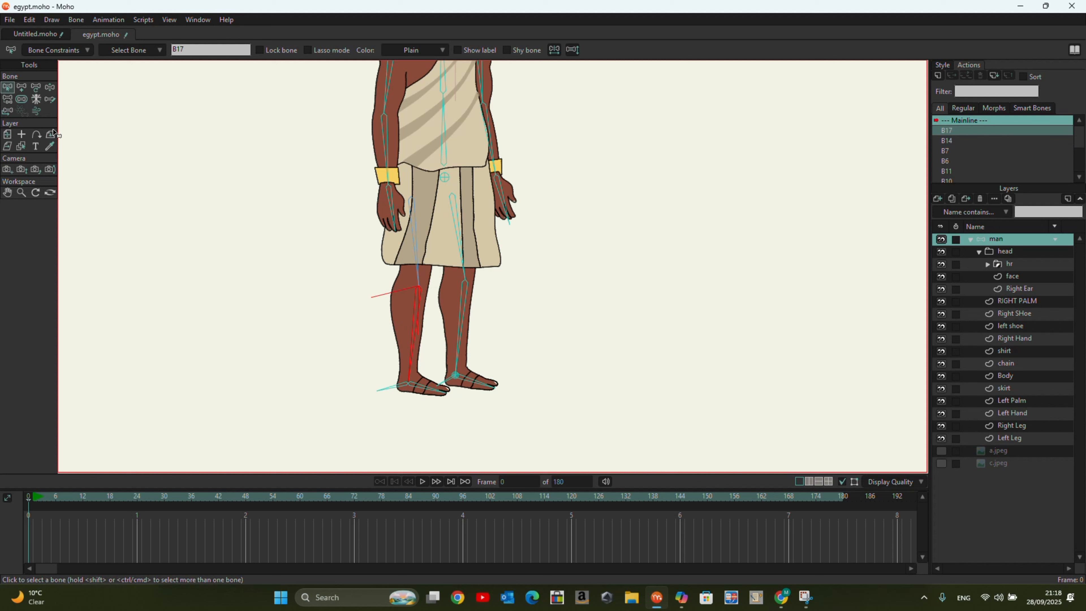
left_click(60, 51)
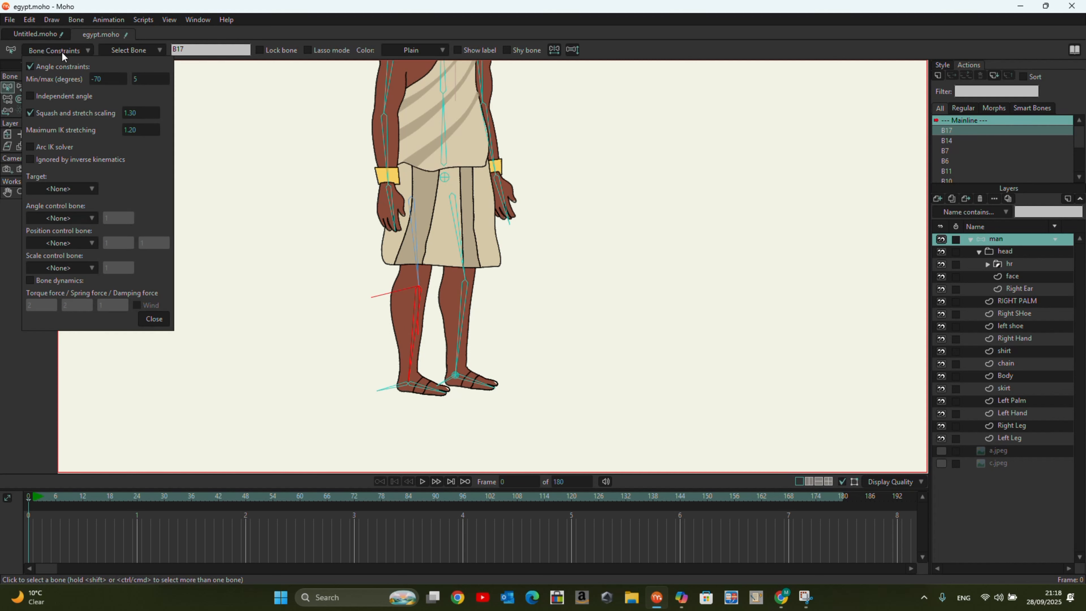
left_click(53, 187)
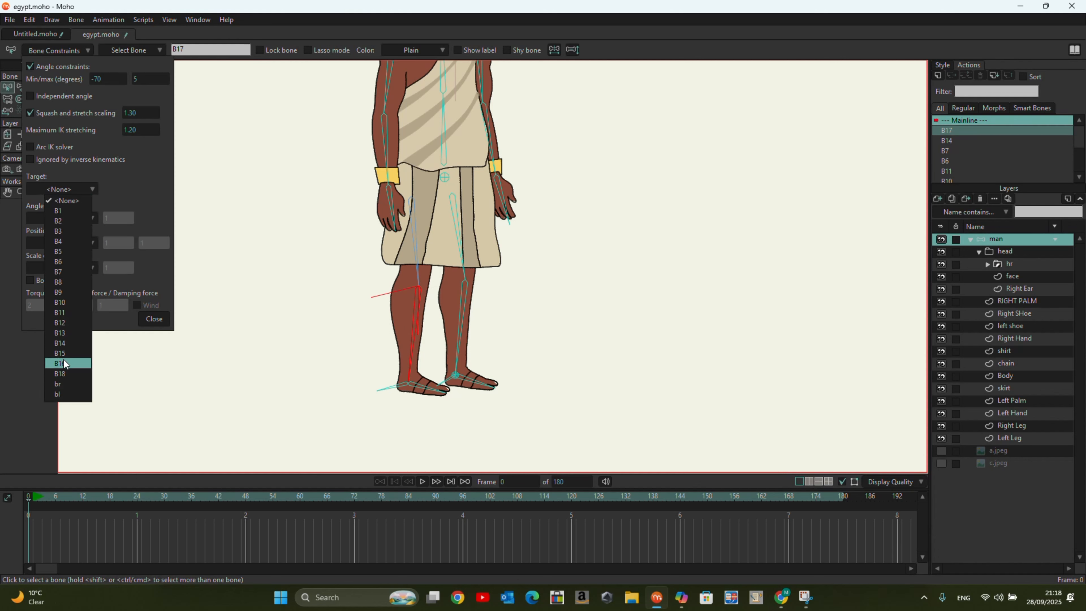
left_click(65, 385)
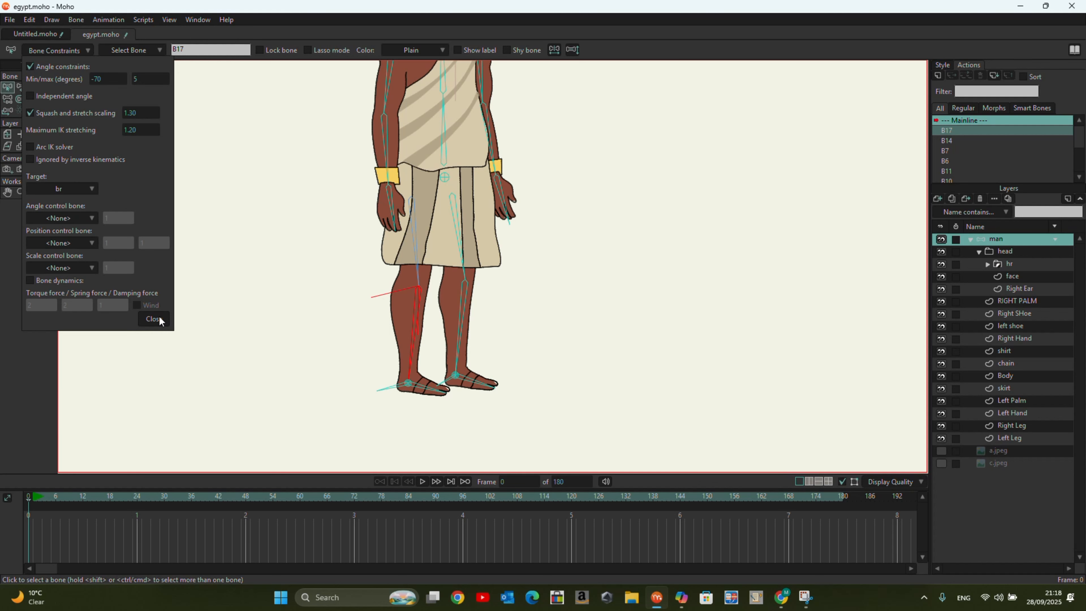
left_click(149, 319)
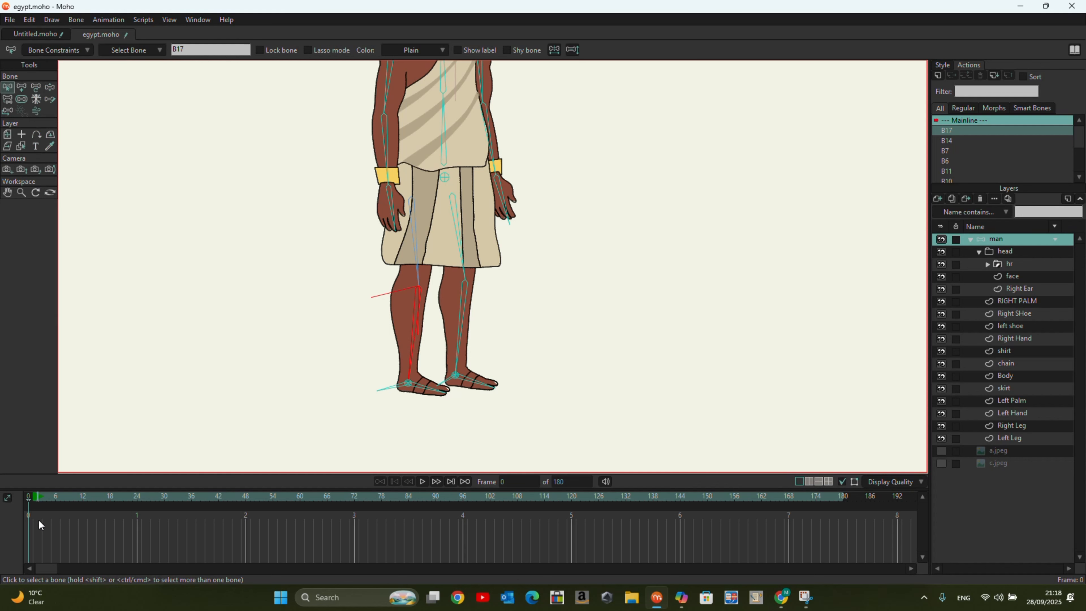
Test the leg IK at frame 11 by pulling the hip bone down with Manipulate Bones, and delete the test keyframes
left_click_drag(37, 500, 80, 506)
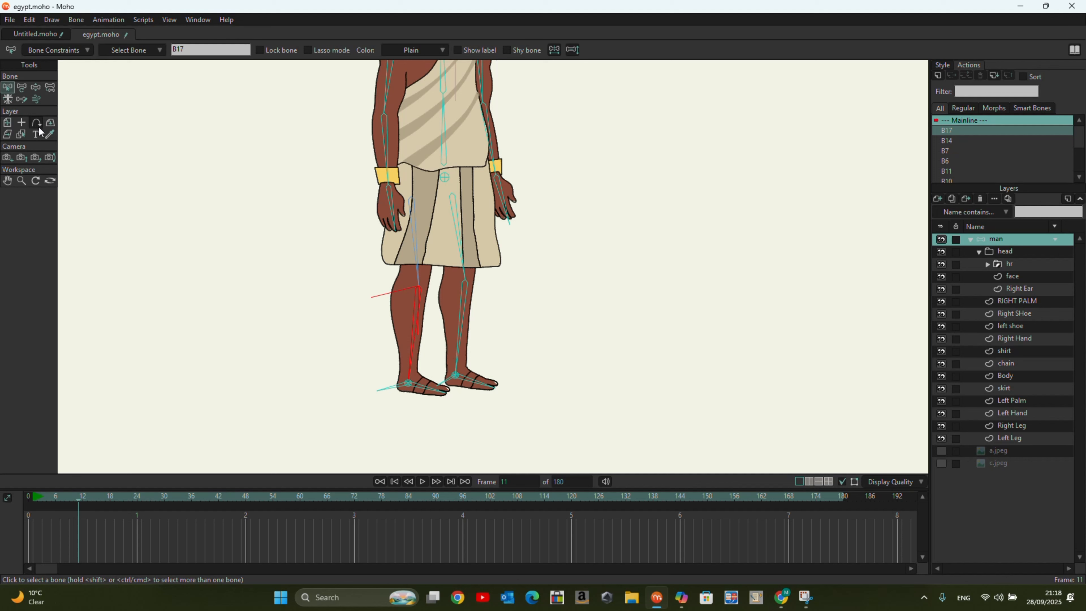
left_click(36, 87)
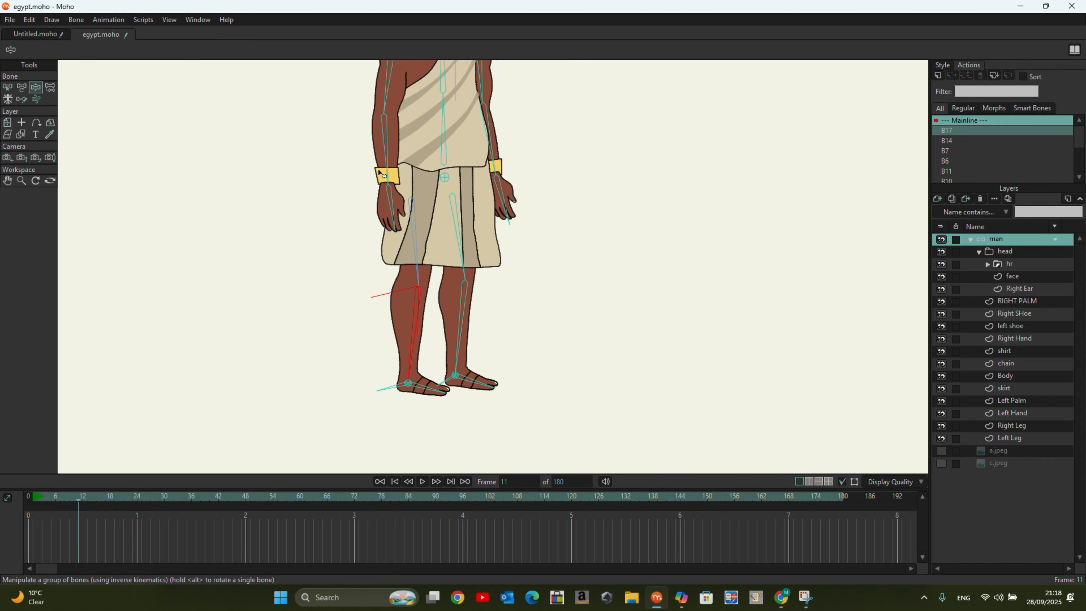
left_click(447, 179)
left_click_drag(448, 176, 435, 199)
scroll(431, 226, "down", 2)
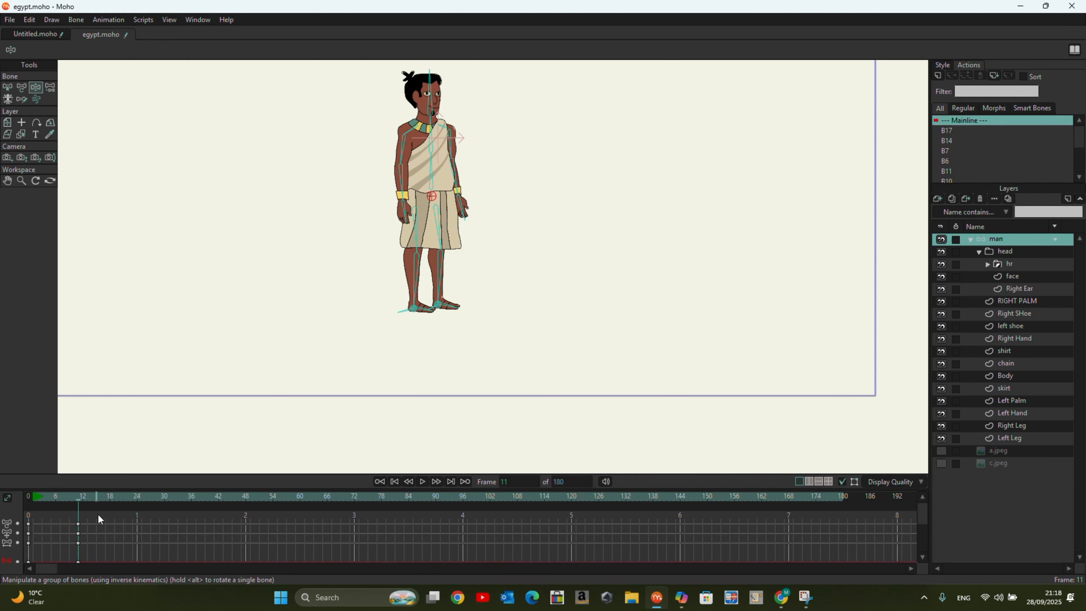
left_click_drag(95, 523, 26, 572)
key("Delete")
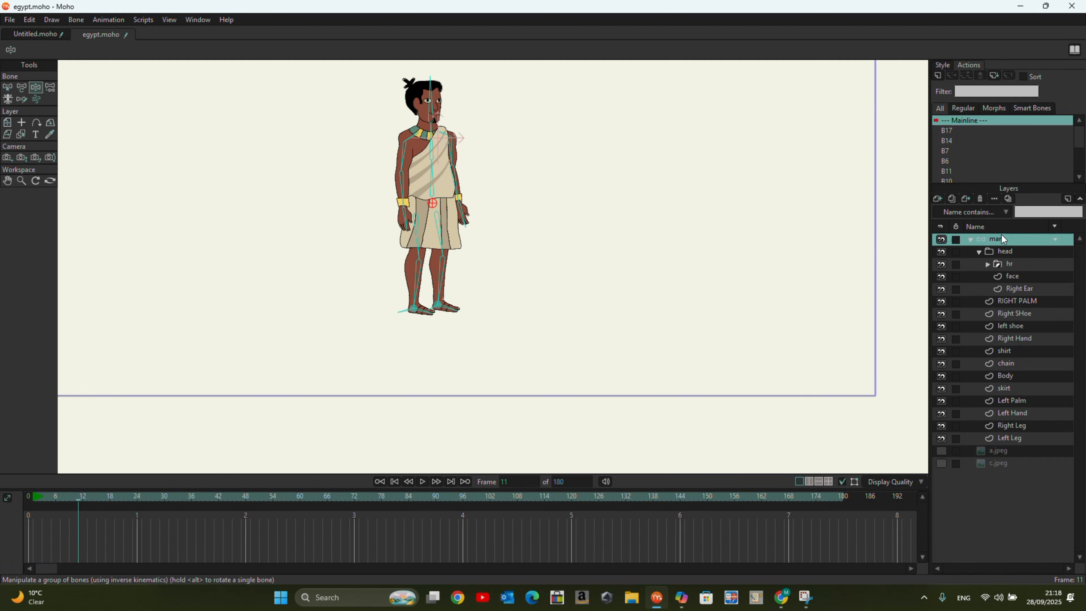
Bind the skirt layer to the lower spine bone B2 and return to the man layer
left_click(1010, 387)
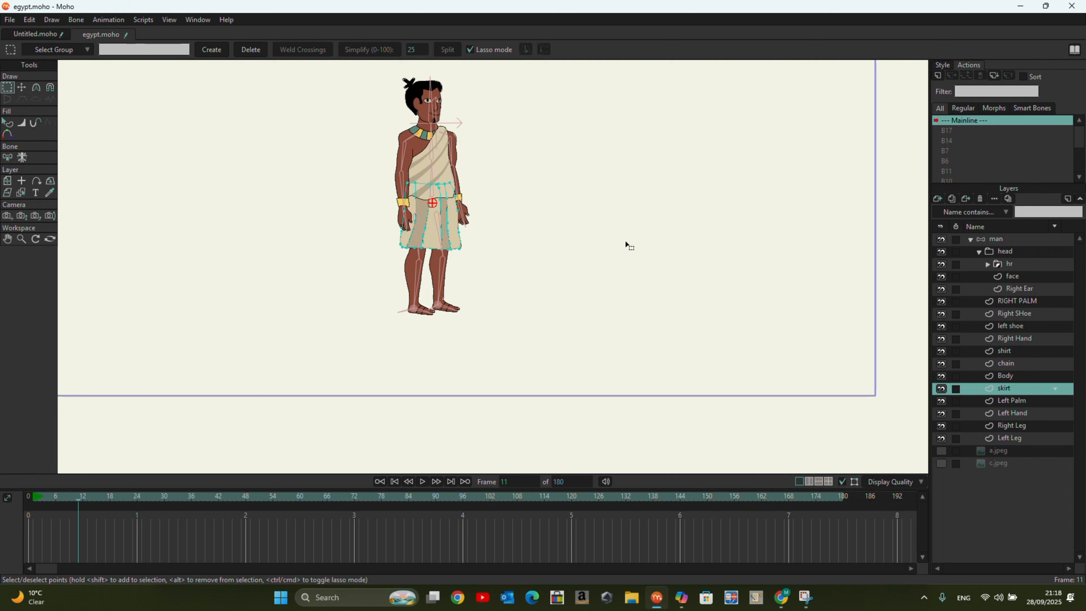
scroll(626, 242, "up", 3)
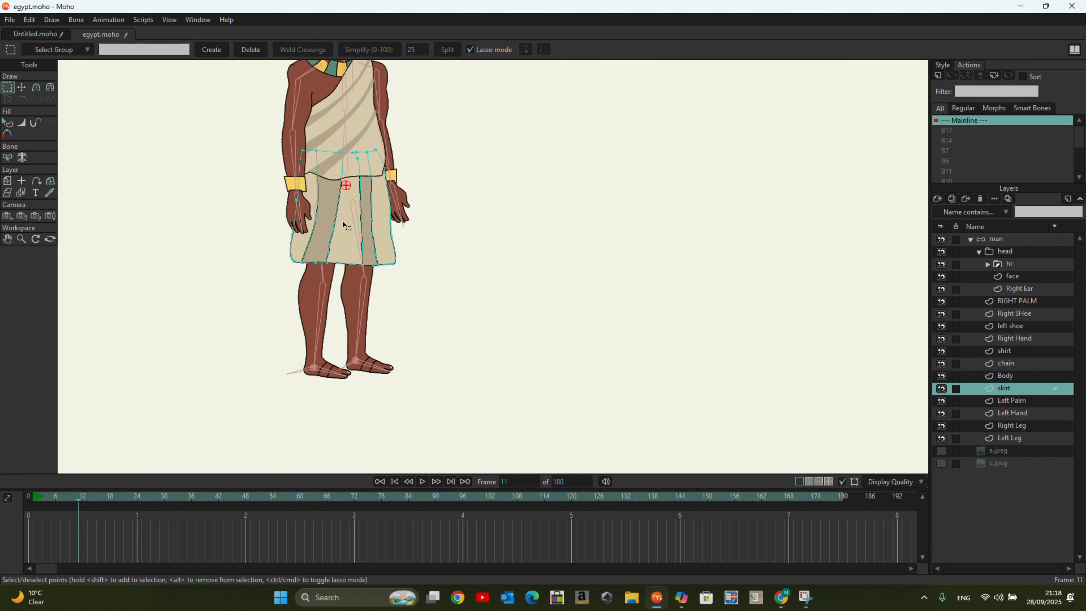
left_click(8, 157)
left_click(346, 174)
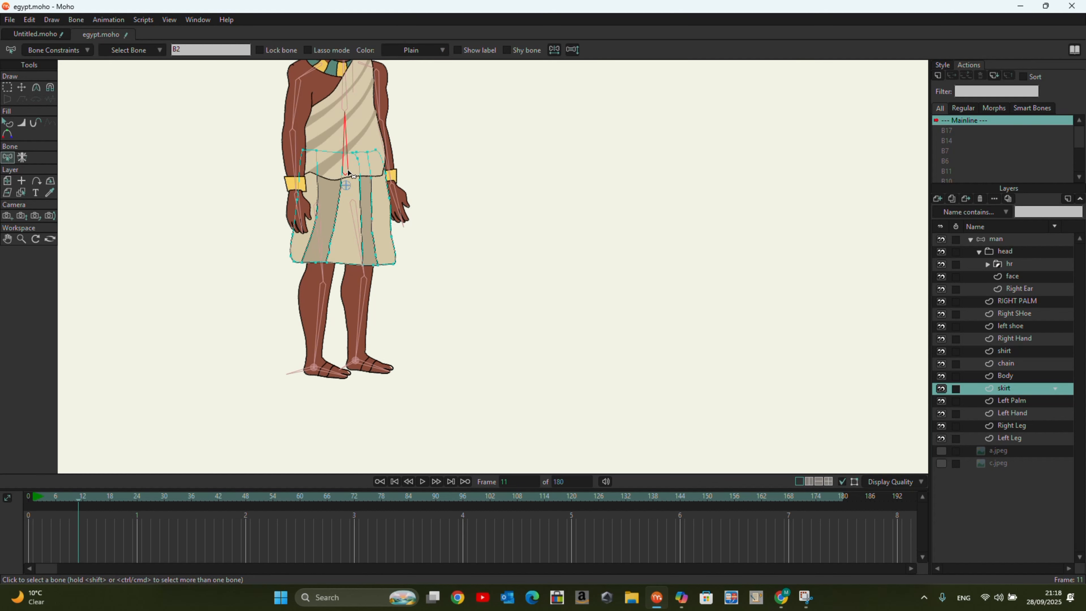
left_click(81, 21)
left_click(115, 90)
left_click(999, 242)
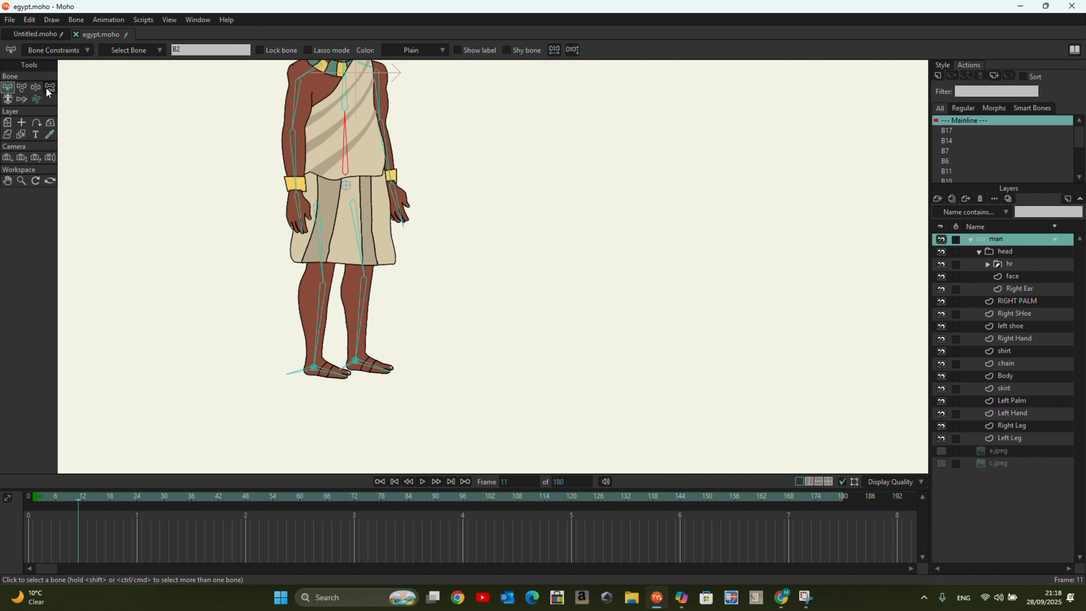
Lower the hip bone at frame 11 to test the skirt binding over bent knees, and clear the resulting keyframes
left_click(36, 87)
left_click_drag(348, 182, 325, 207)
scroll(329, 252, "down", 2)
scroll(356, 235, "up", 1)
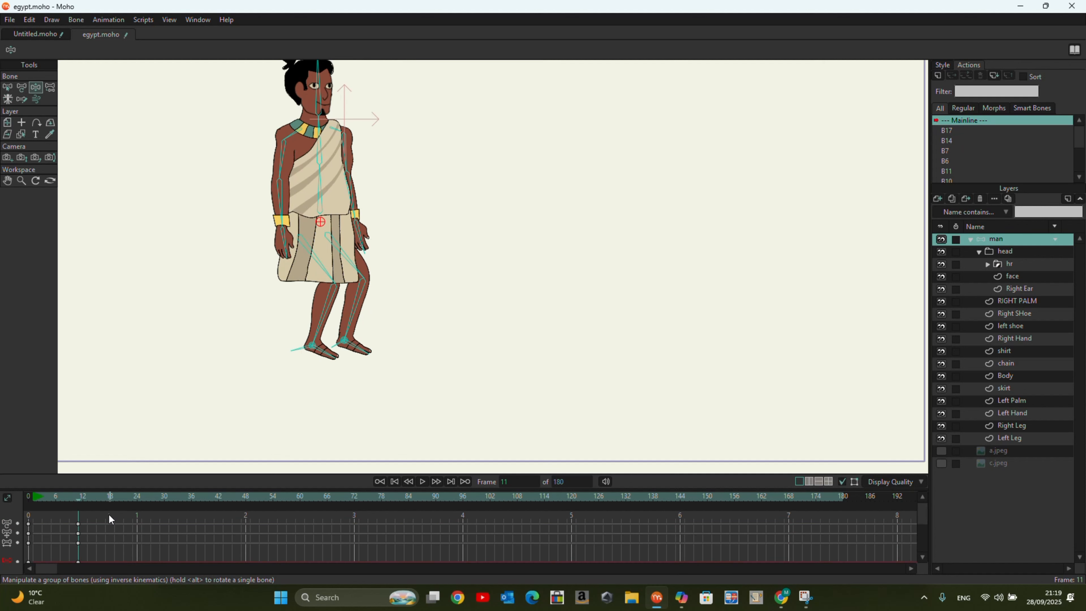
left_click_drag(109, 514, 12, 584)
mouse_move(37, 596)
key("Delete")
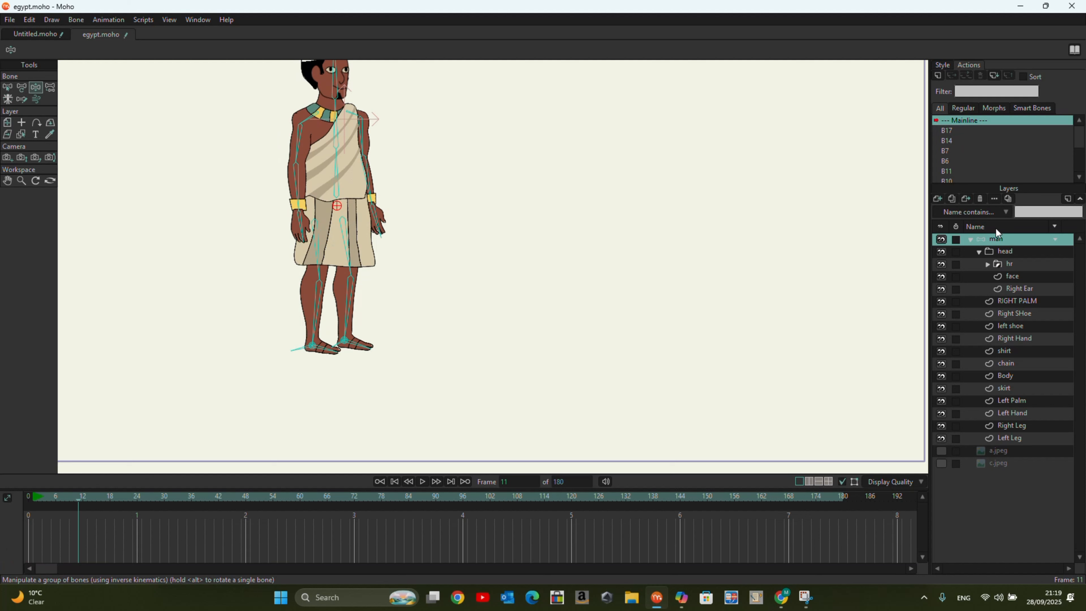
Return the timeline to frame 0 and delete the stray bone keyframes
left_click(342, 250)
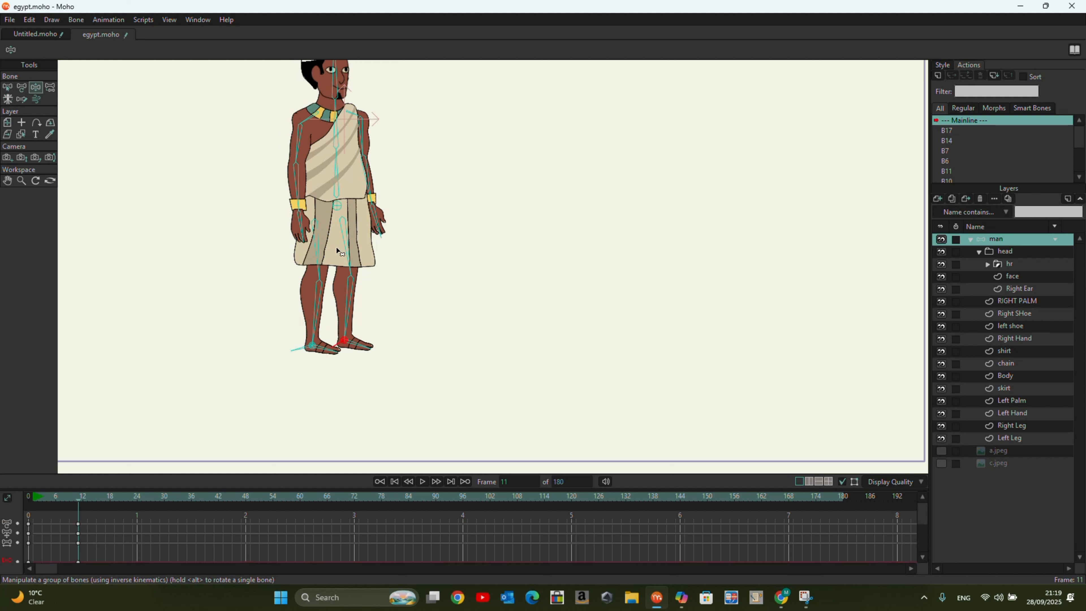
left_click(396, 482)
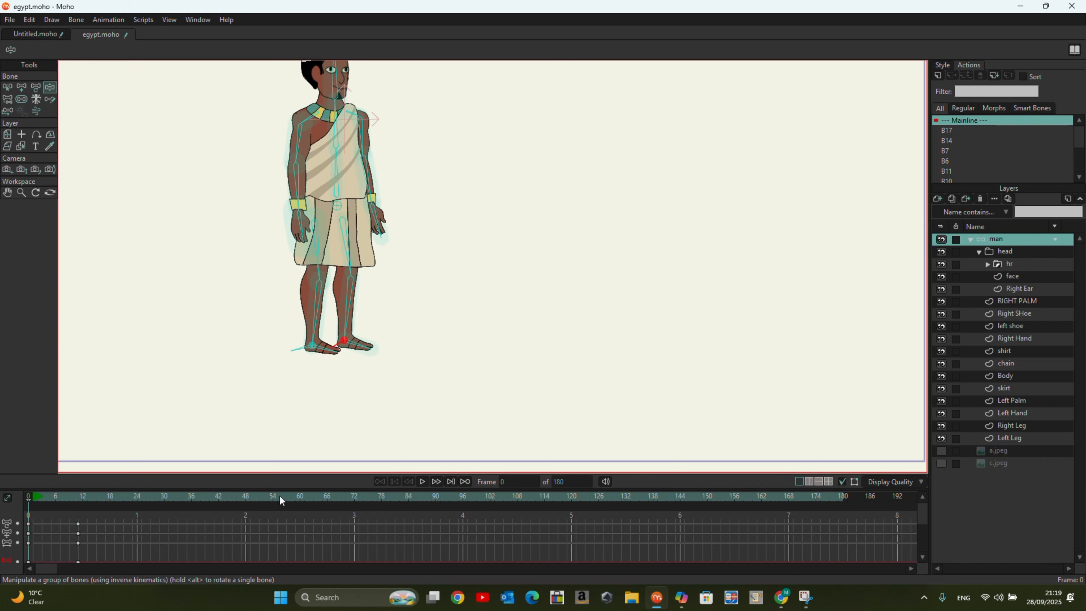
left_click_drag(117, 517, 27, 554)
key("Delete")
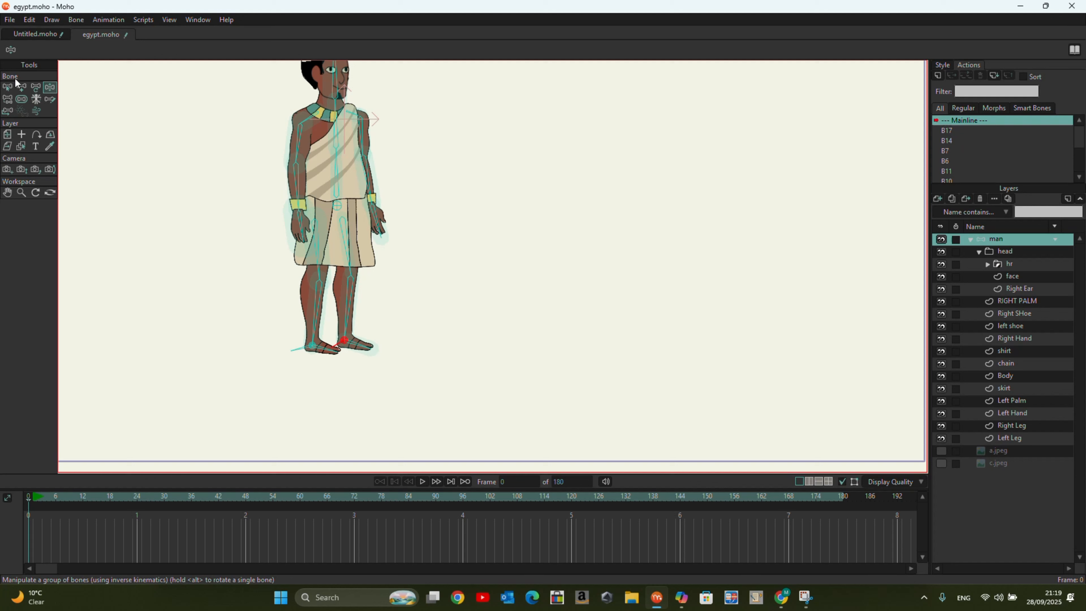
Create a new action named B13 for the character's left thigh bone
left_click(8, 87)
left_click(343, 239)
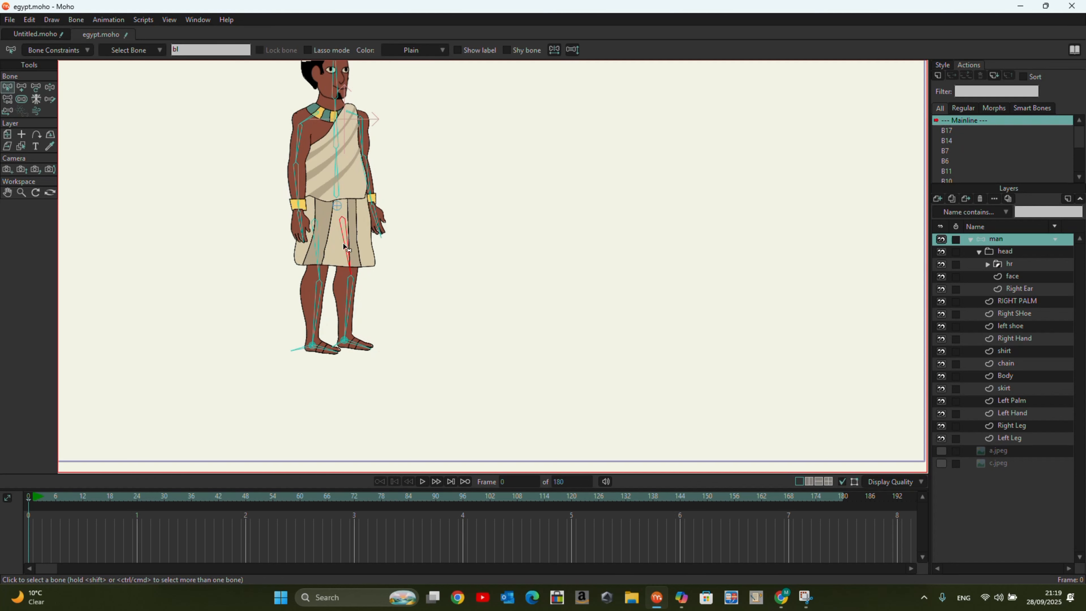
left_click(938, 75)
left_click(540, 337)
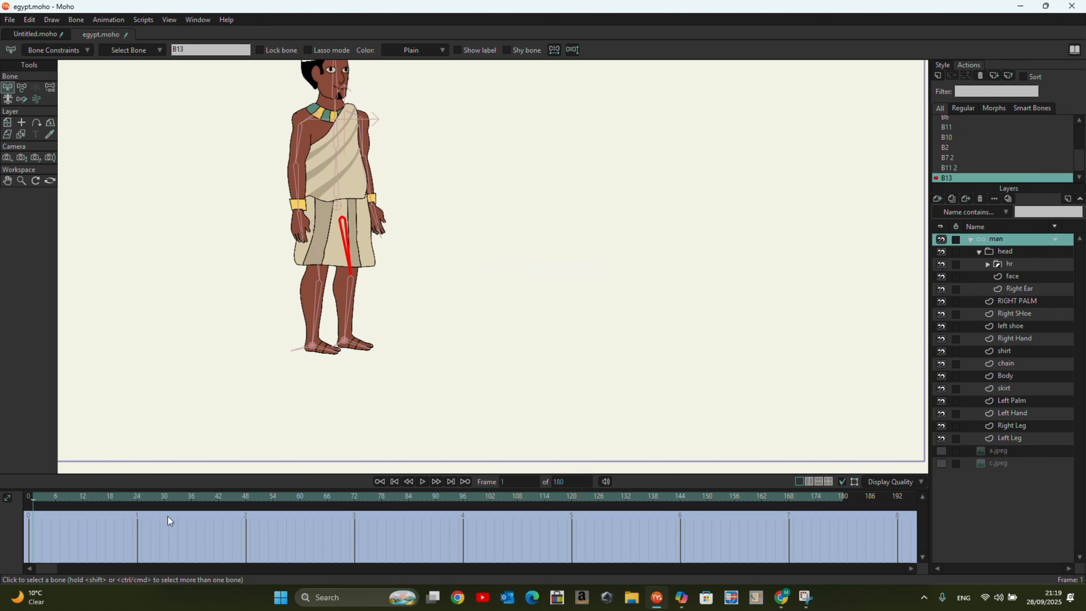
At frame 24 of the B13 action, rotate the left thigh bone forward to an angle of about 331 degrees
left_click_drag(37, 504, 137, 511)
left_click(26, 90)
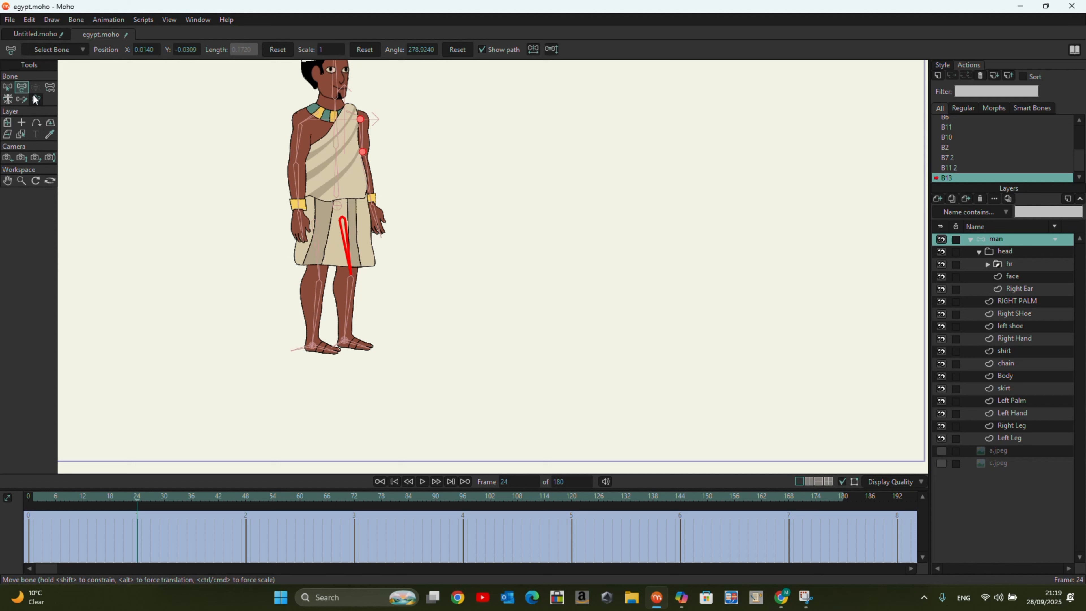
left_click(367, 266)
left_click_drag(366, 263, 403, 227)
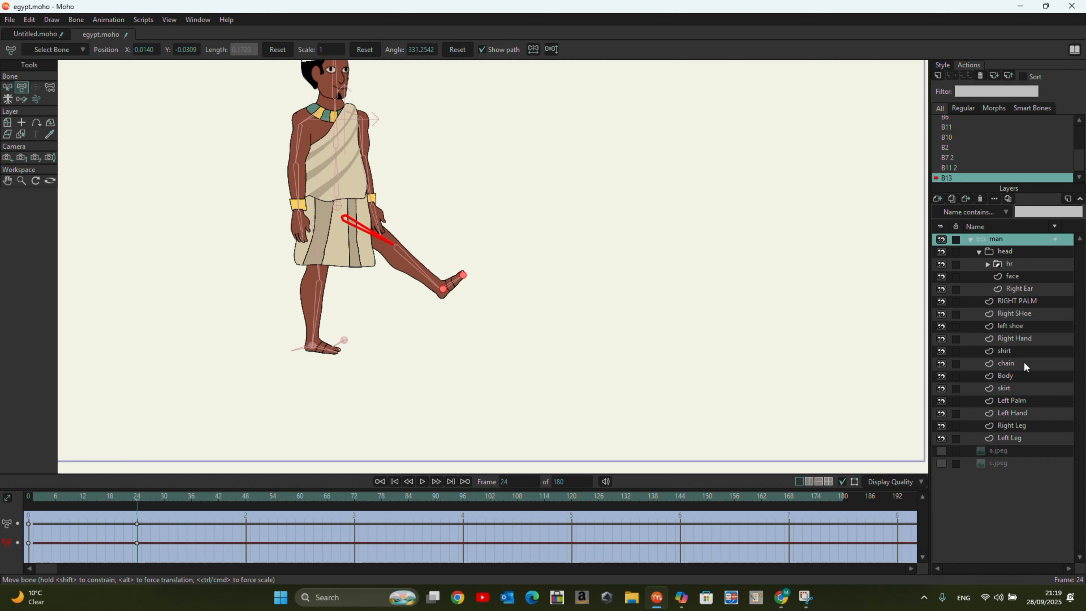
On the skirt layer at frame 24, nudge the skirt's points with the Magnet tool at radius 0.50 and adjust its front hip point
left_click(1018, 387)
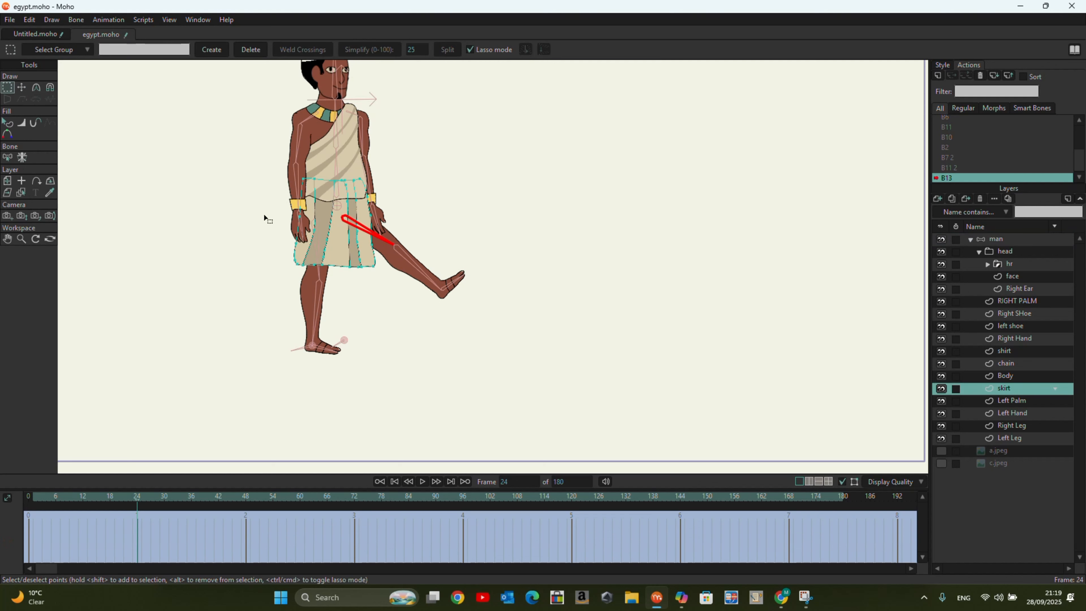
left_click(50, 88)
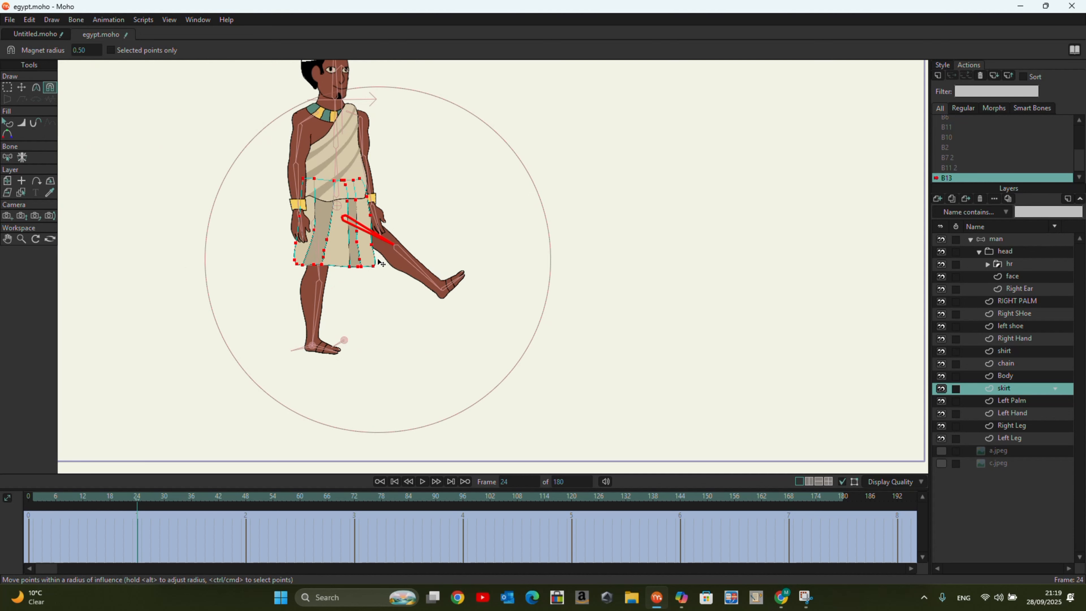
left_click_drag(386, 254, 390, 247)
left_click_drag(376, 210, 379, 216)
left_click(22, 87)
left_click(404, 197)
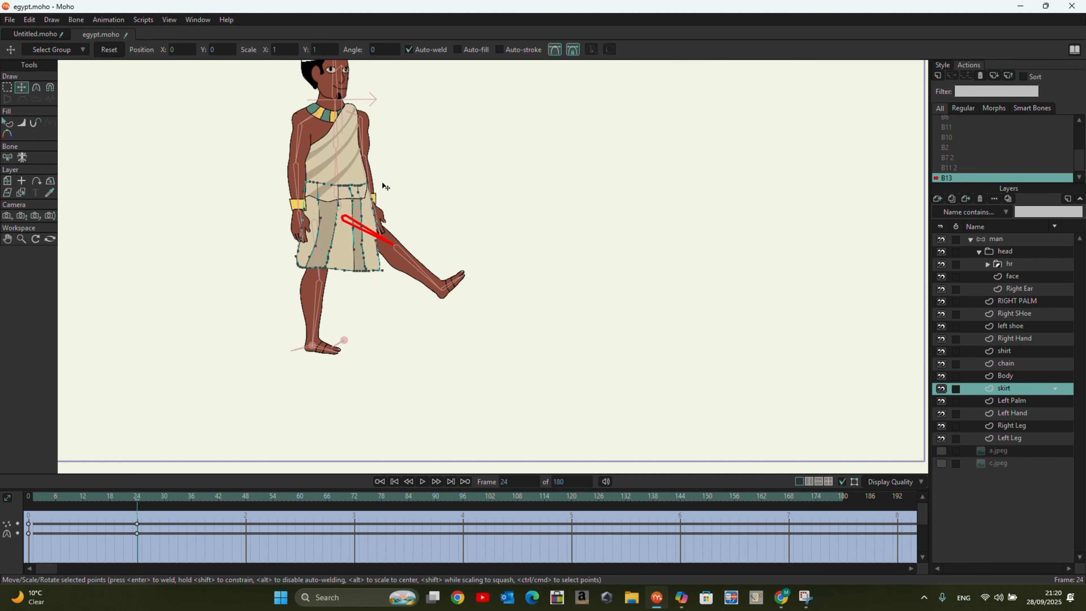
left_click_drag(382, 196, 379, 183)
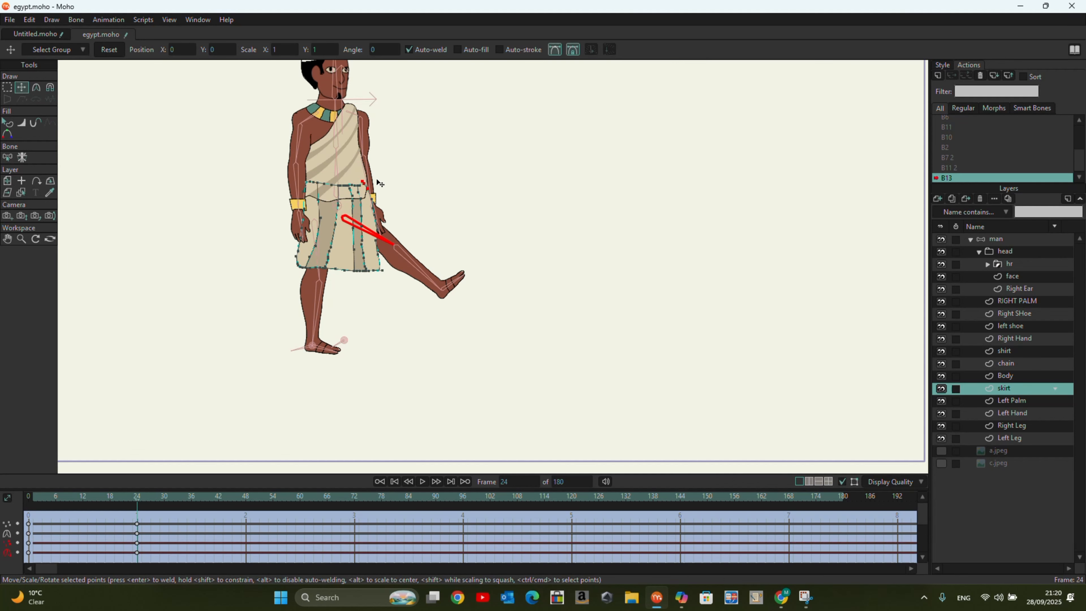
scroll(371, 201, "up", 5)
left_click(399, 160)
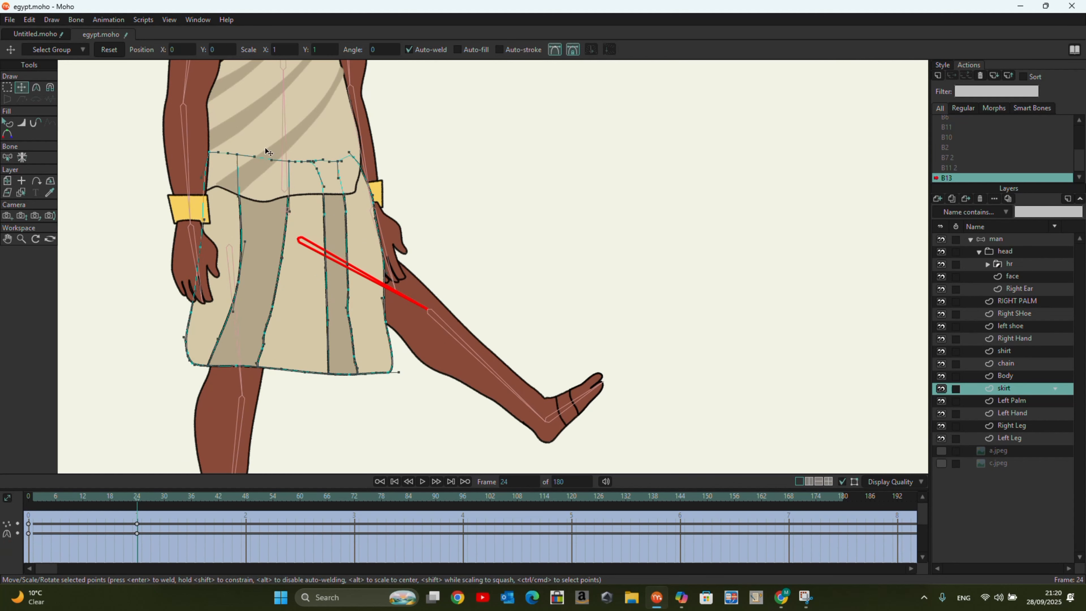
Reselect the skirt's points and shift them slightly downward with the Magnet tool
left_click(7, 88)
mouse_move(389, 153)
left_mouse_down()
mouse_move(417, 364)
mouse_move(379, 401)
mouse_move(328, 374)
mouse_move(312, 204)
mouse_move(380, 139)
mouse_move(396, 169)
mouse_move(390, 155)
left_mouse_up()
left_click(50, 88)
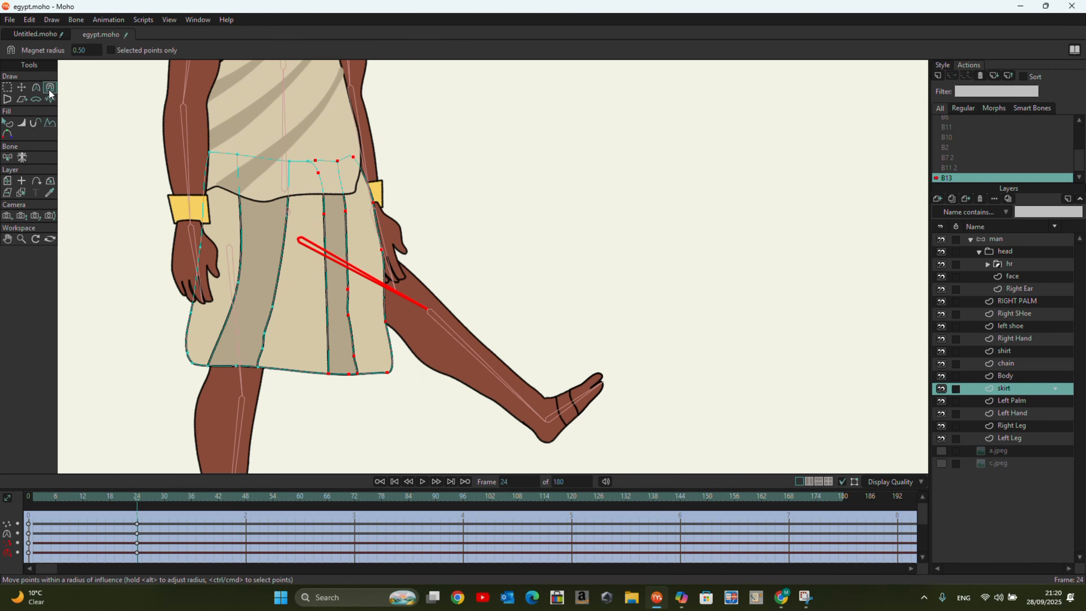
mouse_move(365, 308)
left_mouse_down()
mouse_move(375, 304)
mouse_move(364, 313)
left_mouse_up()
Move the skirt's front hem corner and front edge points outward over the raised left thigh
left_click(21, 87)
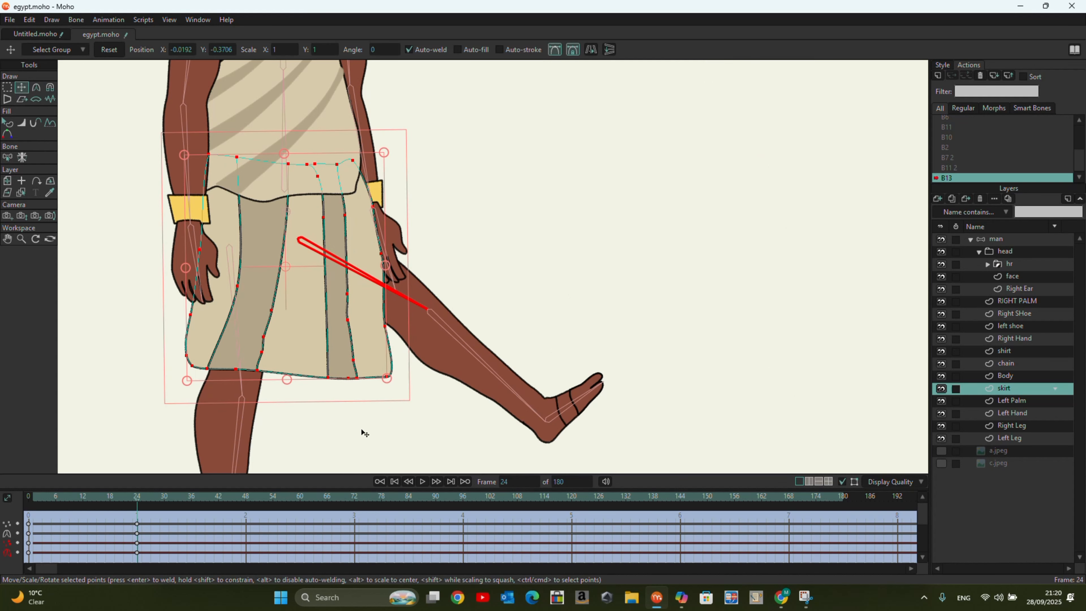
left_click(388, 377)
left_click_drag(388, 377, 448, 363)
left_click_drag(386, 327, 429, 303)
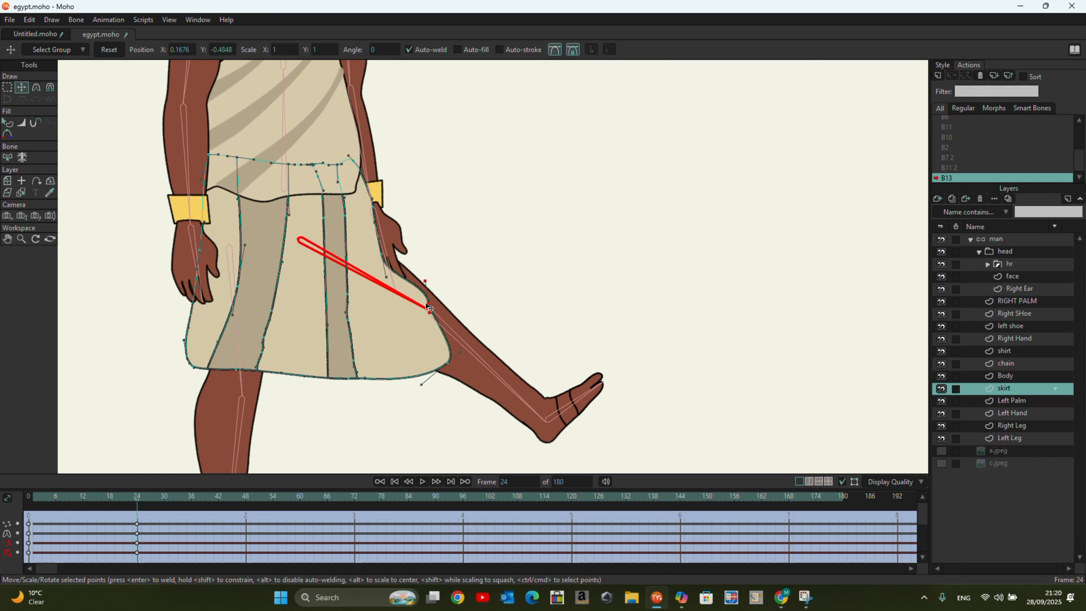
left_click_drag(379, 257, 406, 250)
mouse_move(429, 312)
left_mouse_down()
mouse_move(450, 302)
mouse_move(448, 319)
mouse_move(441, 295)
left_mouse_up()
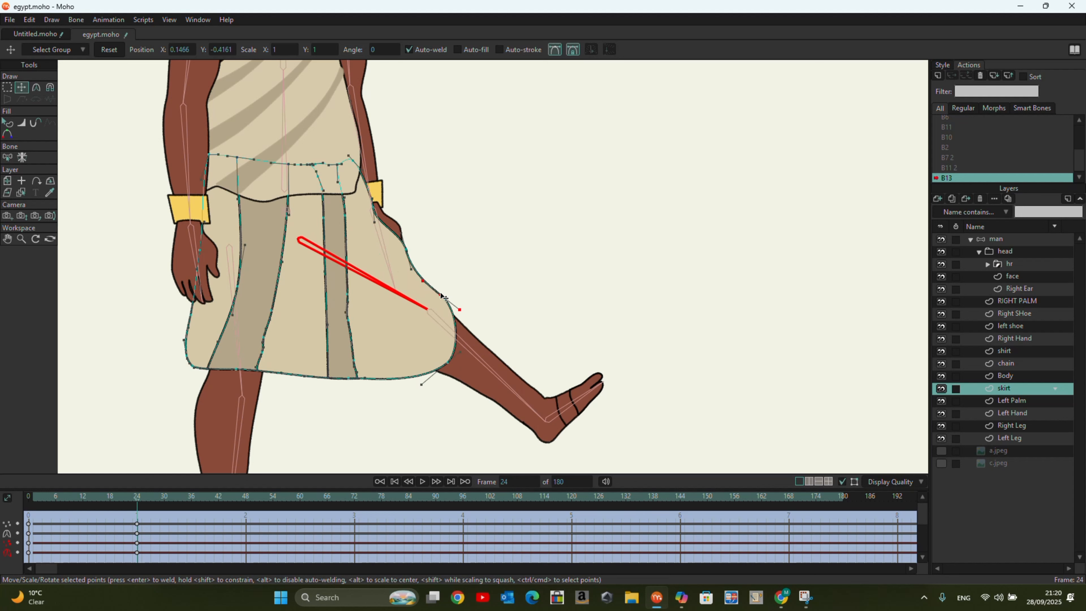
Refine the skirt's front contour by raising the hem corner and moving the upper hip point slightly outward
left_click_drag(447, 367, 449, 344)
left_click_drag(375, 209, 385, 214)
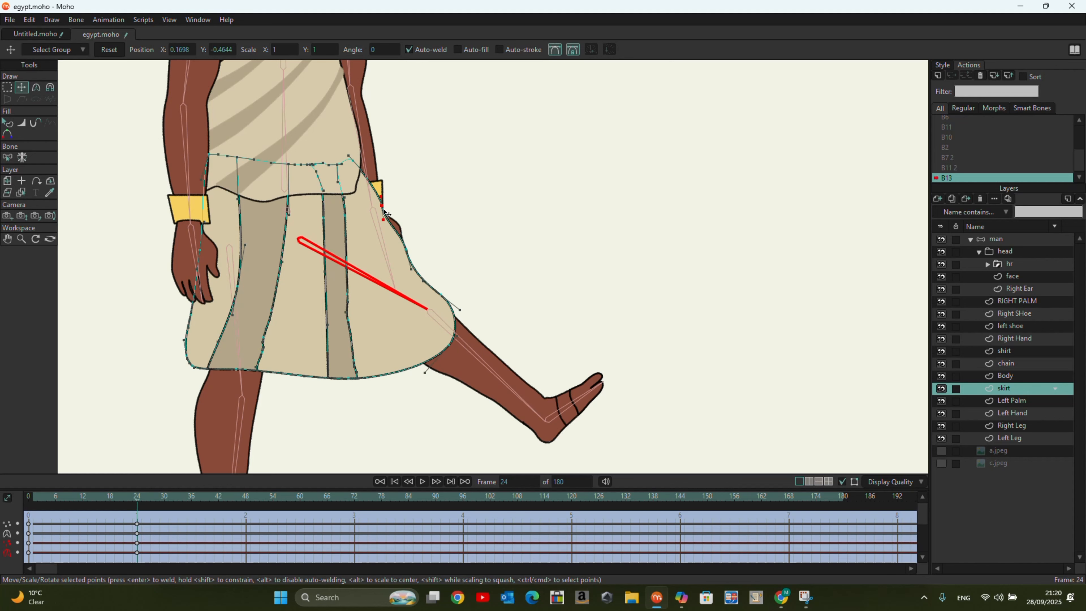
scroll(385, 214, "down", 3)
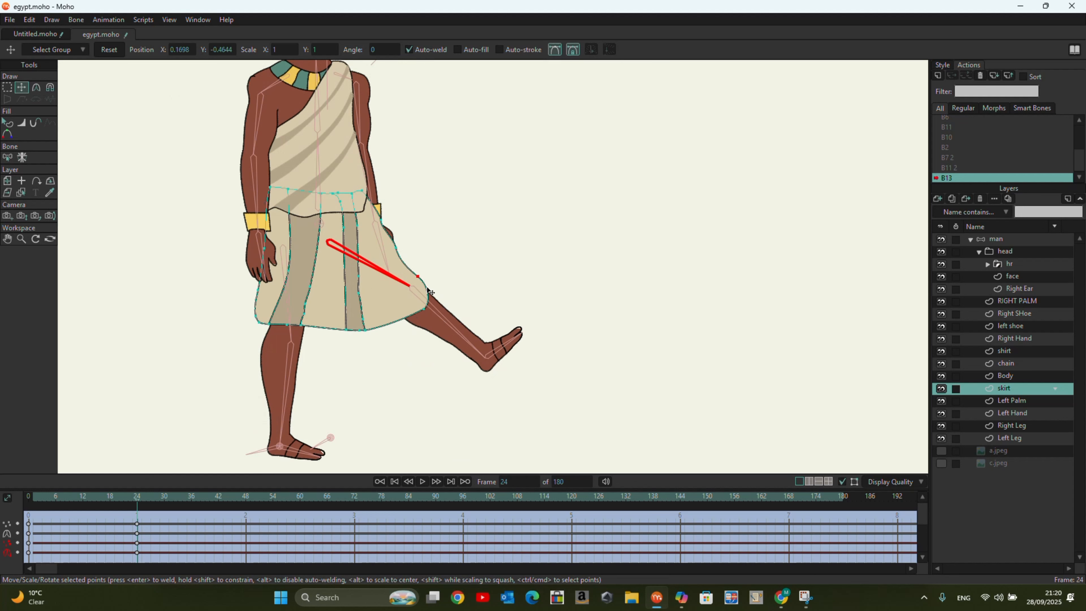
left_click_drag(424, 309, 423, 282)
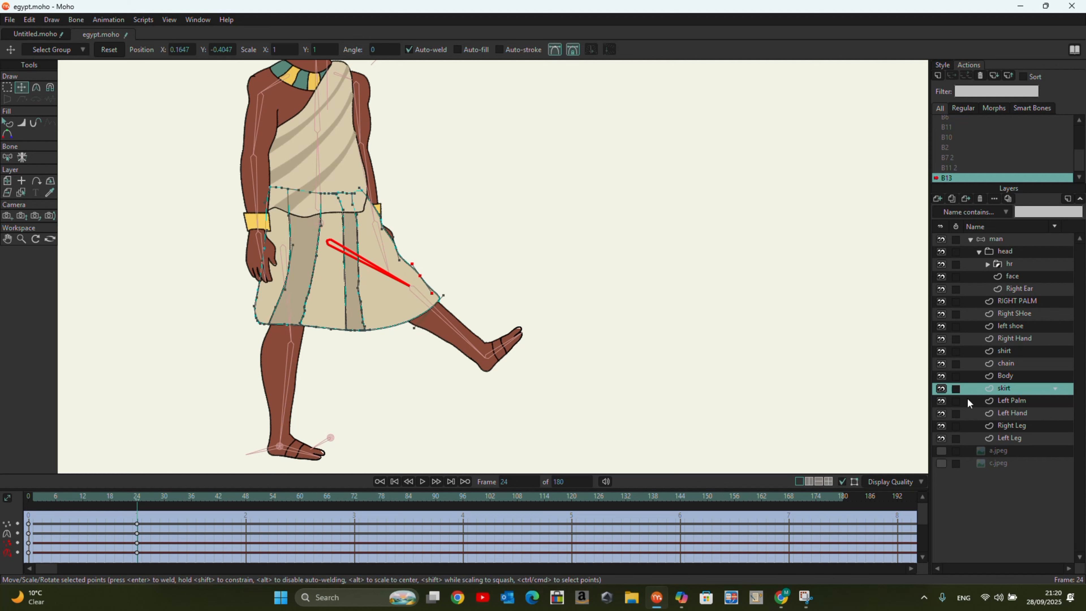
Toggle the skirt layer's visibility to check the leg beneath it, and scrub the B13 action back to frame 0
left_click(941, 389)
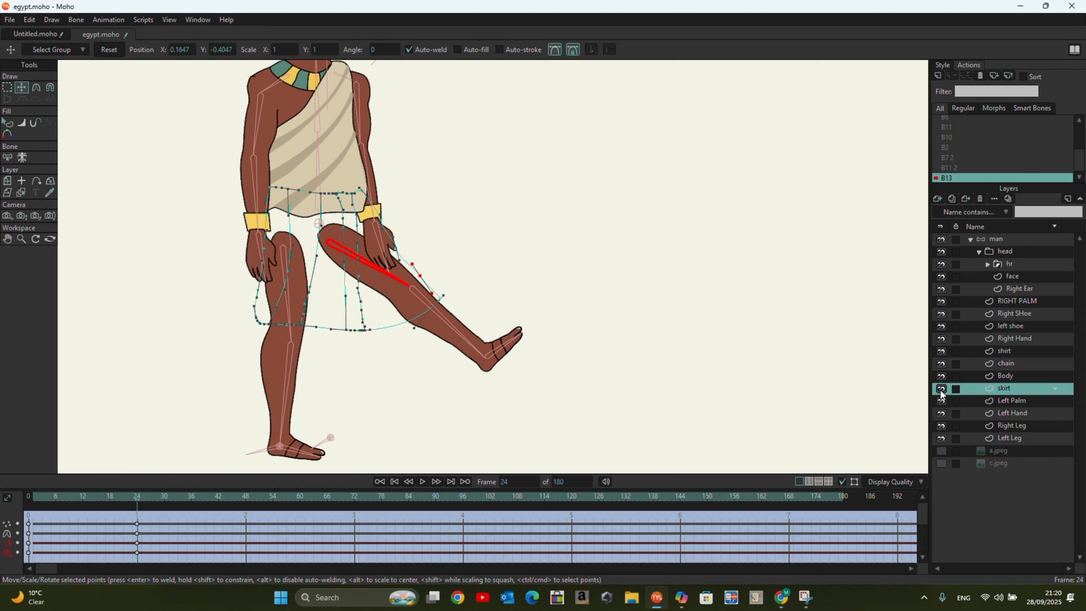
left_click(941, 389)
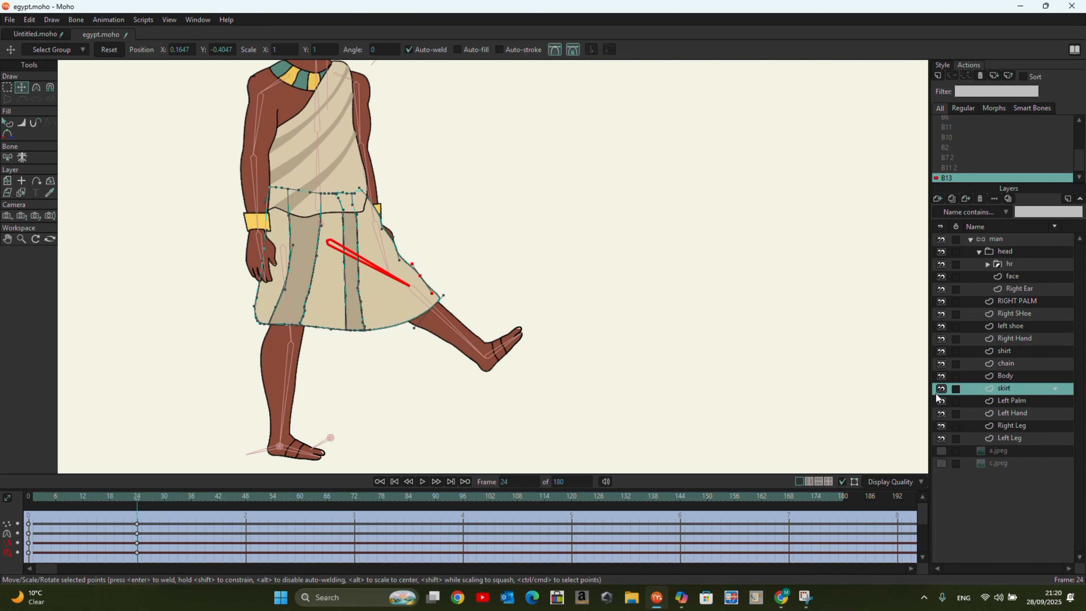
left_click_drag(139, 505, 164, 509)
key("shift+Left")
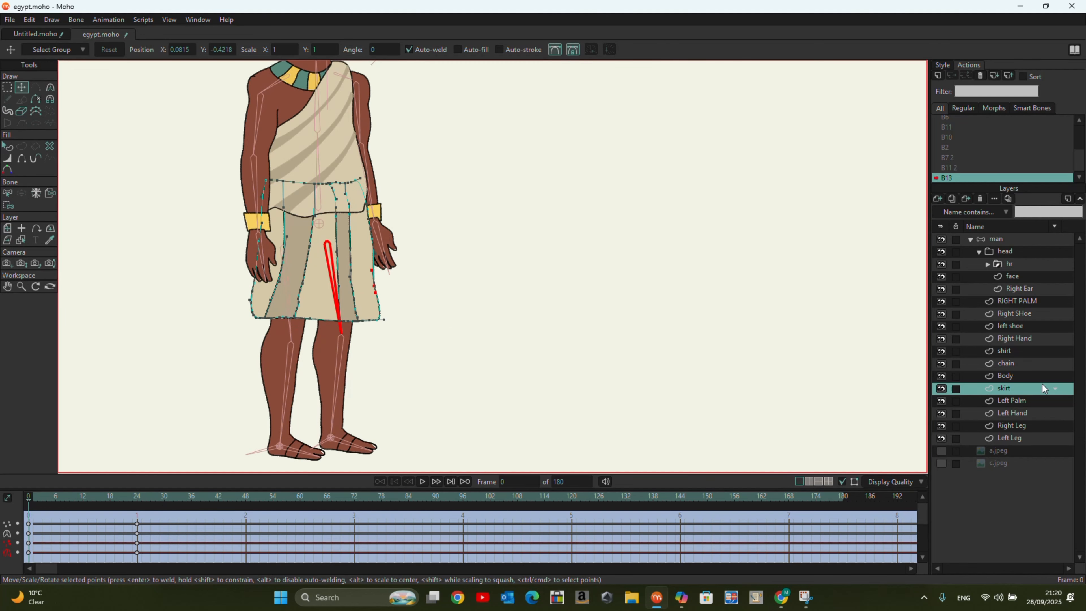
Return the man layer to the Mainline and select the character's right thigh bone B16
left_click(992, 240)
scroll(976, 149, "up", 3)
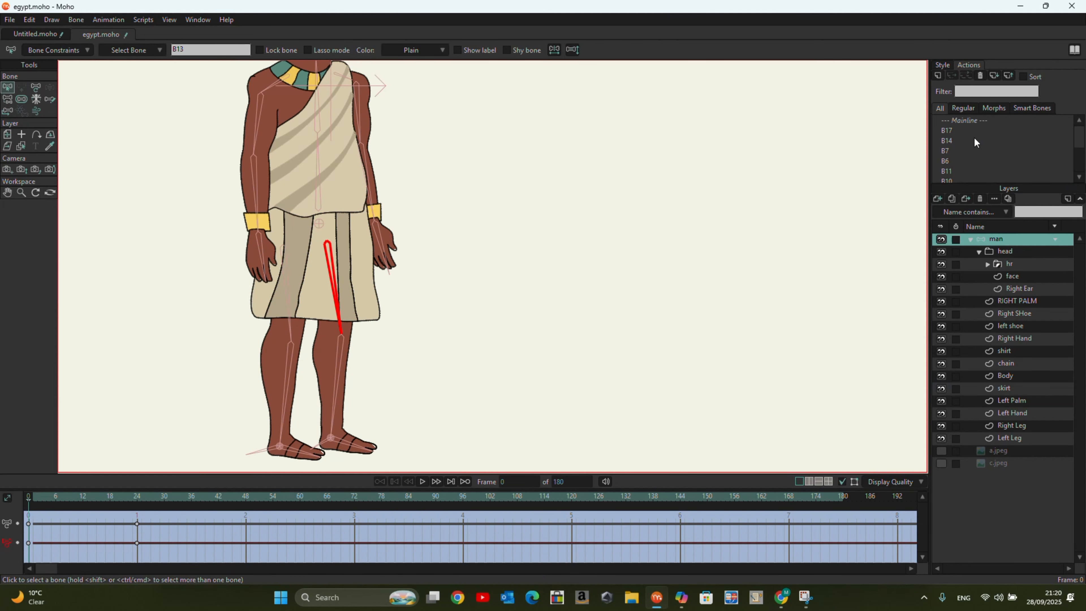
left_click(975, 120)
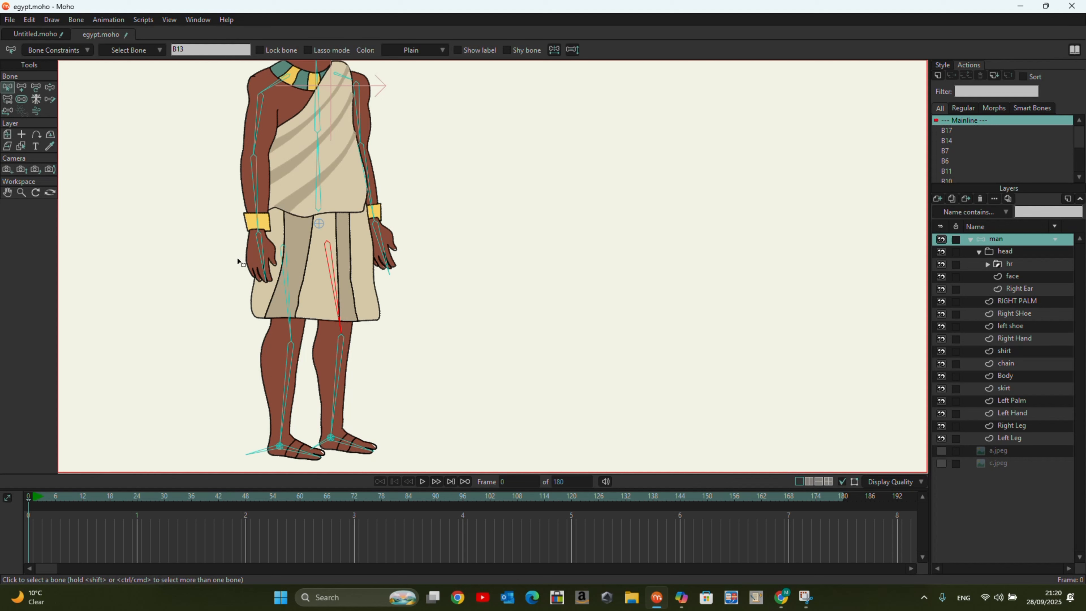
left_click(286, 305)
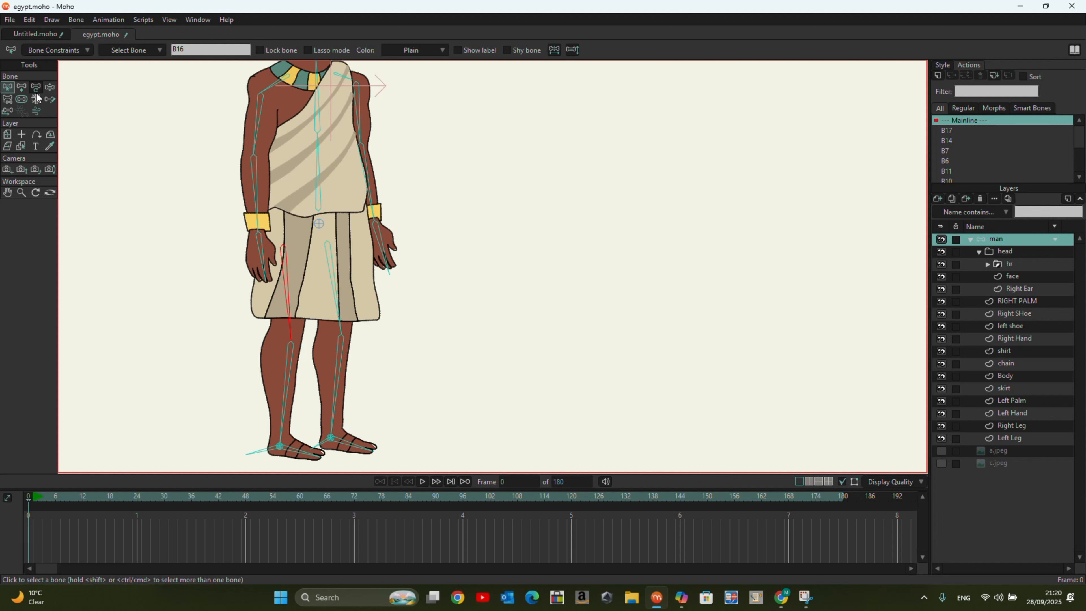
Create a B16 smart bone action and rotate the right thigh bone backward to about 232.5° at frame 24
left_click(938, 76)
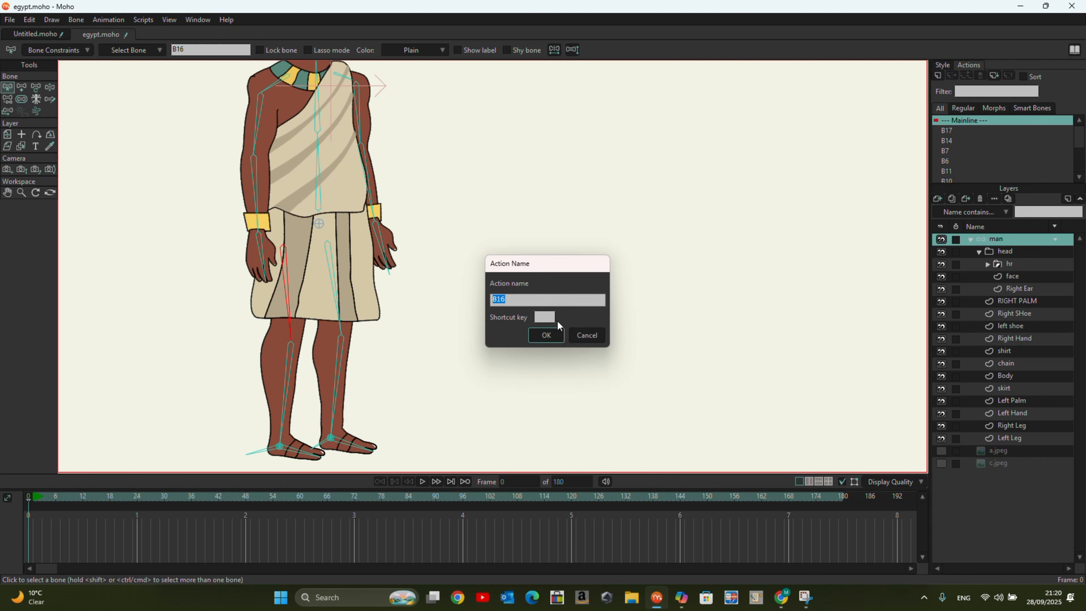
left_click(551, 333)
left_click_drag(32, 496, 137, 497)
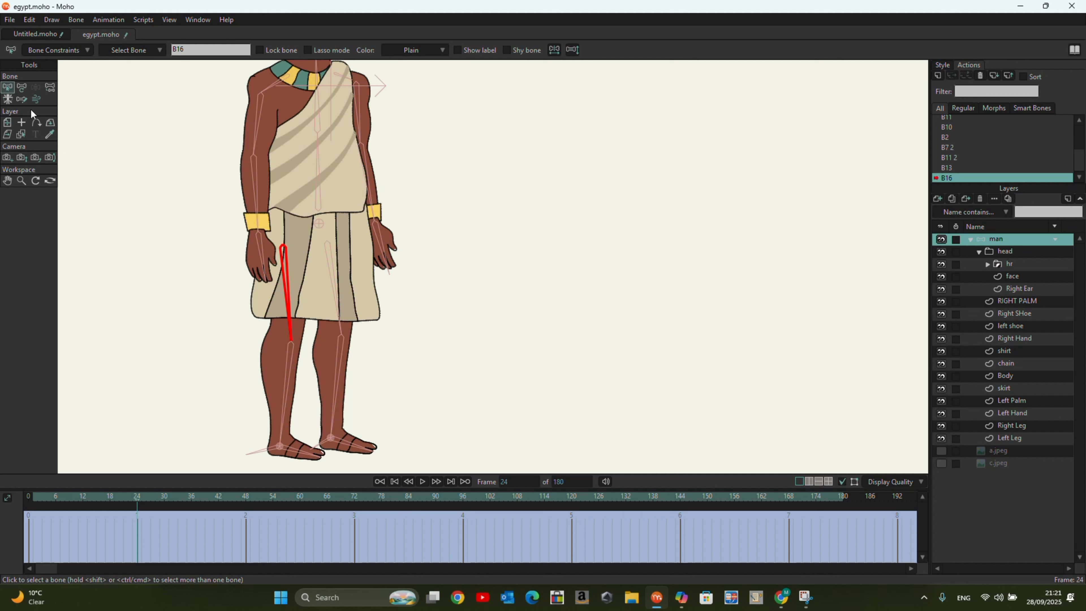
left_click(22, 87)
left_click_drag(299, 326, 238, 317)
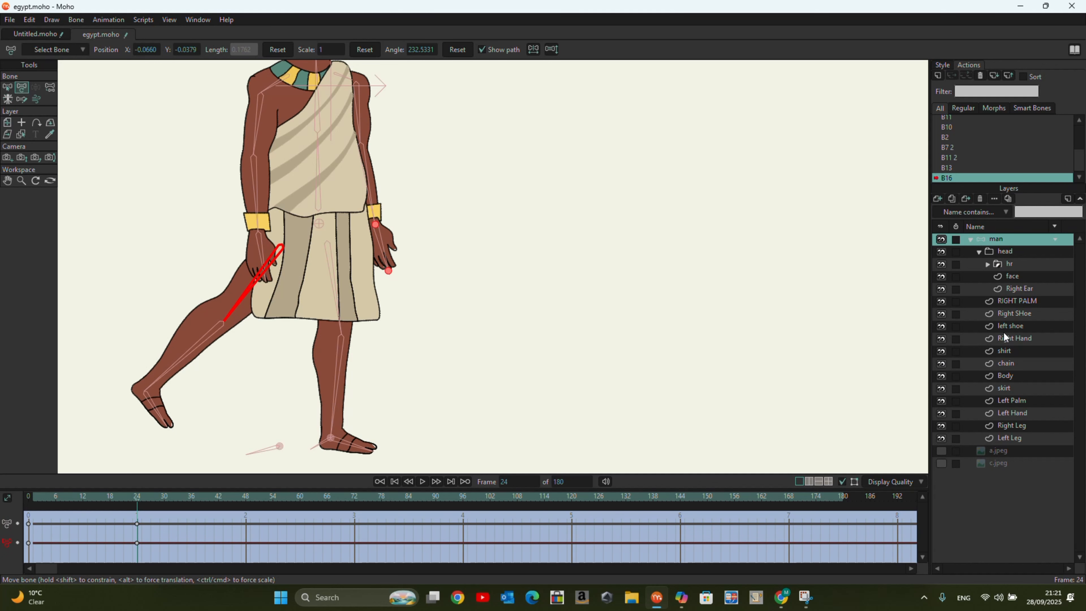
On the skirt layer, move the rear hem corner and rear edge points outward over the raised right thigh
left_click(1020, 388)
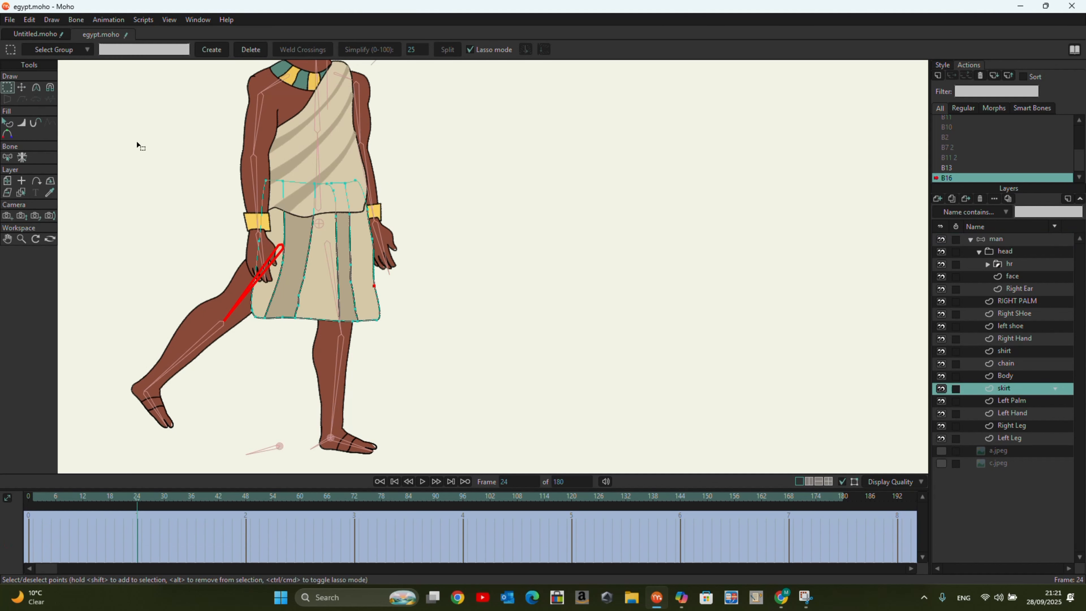
scroll(254, 298, "up", 5)
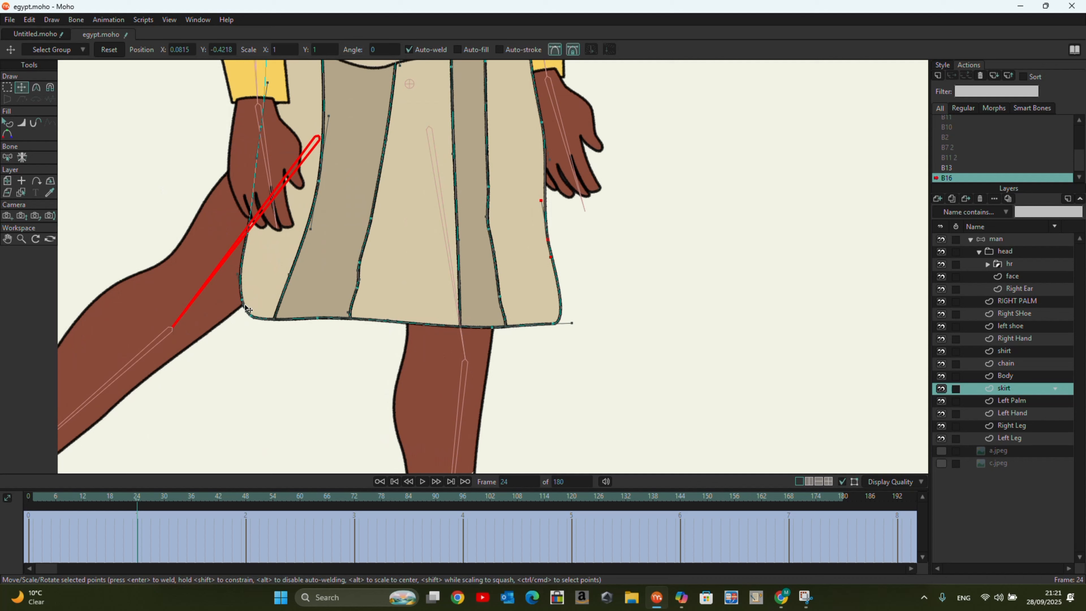
left_click_drag(243, 301, 176, 296)
left_click_drag(247, 233, 179, 219)
left_click_drag(175, 296, 106, 278)
scroll(214, 299, "down", 3)
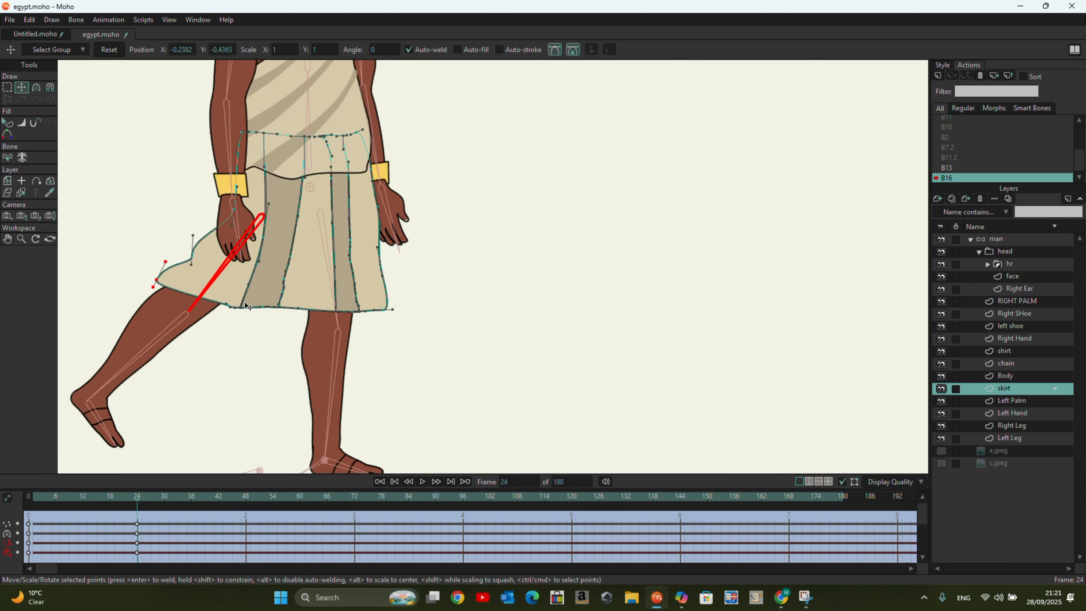
Refine the skirt's rear contour by moving the side edge and upper hip points outward and adjusting the hem
left_click_drag(192, 259, 184, 256)
left_click_drag(237, 213, 220, 203)
scroll(286, 307, "down", 3)
scroll(248, 309, "up", 3)
left_click_drag(249, 298, 174, 291)
left_click_drag(178, 232, 174, 231)
scroll(428, 254, "down", 3)
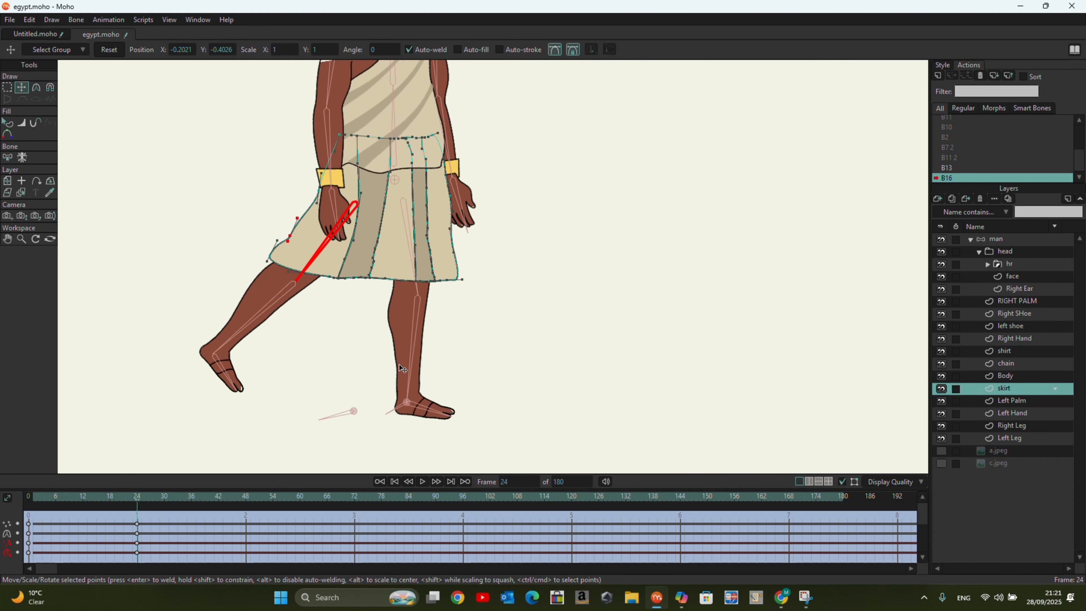
Scrub the B16 action back to frame 0 and return to the Mainline
scroll(383, 363, "down", 1)
left_click_drag(138, 501, 28, 523)
scroll(336, 336, "down", 2)
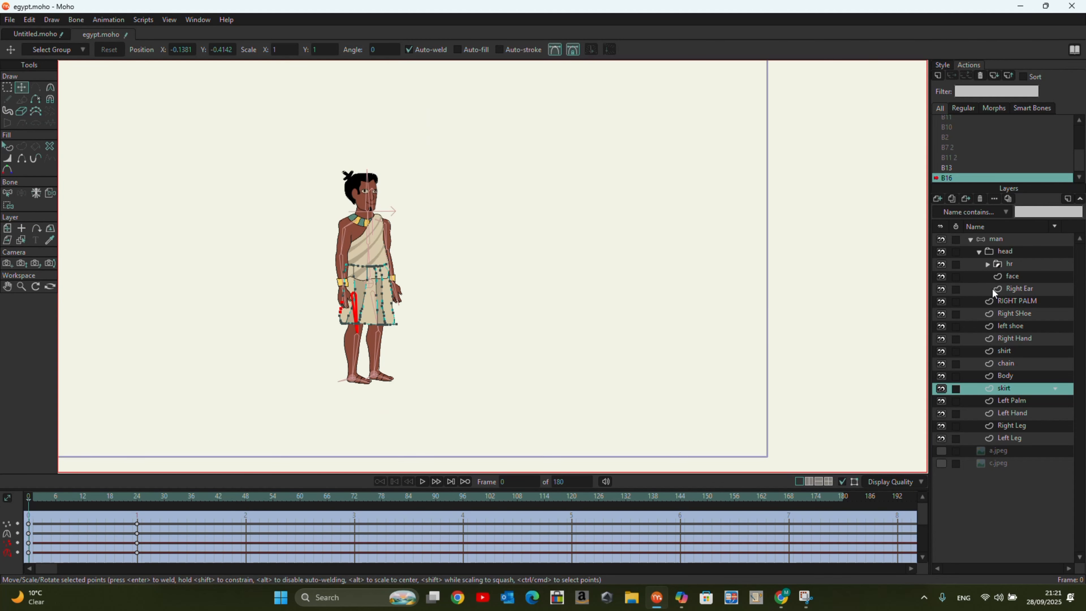
scroll(977, 167, "up", 2)
left_click(975, 122)
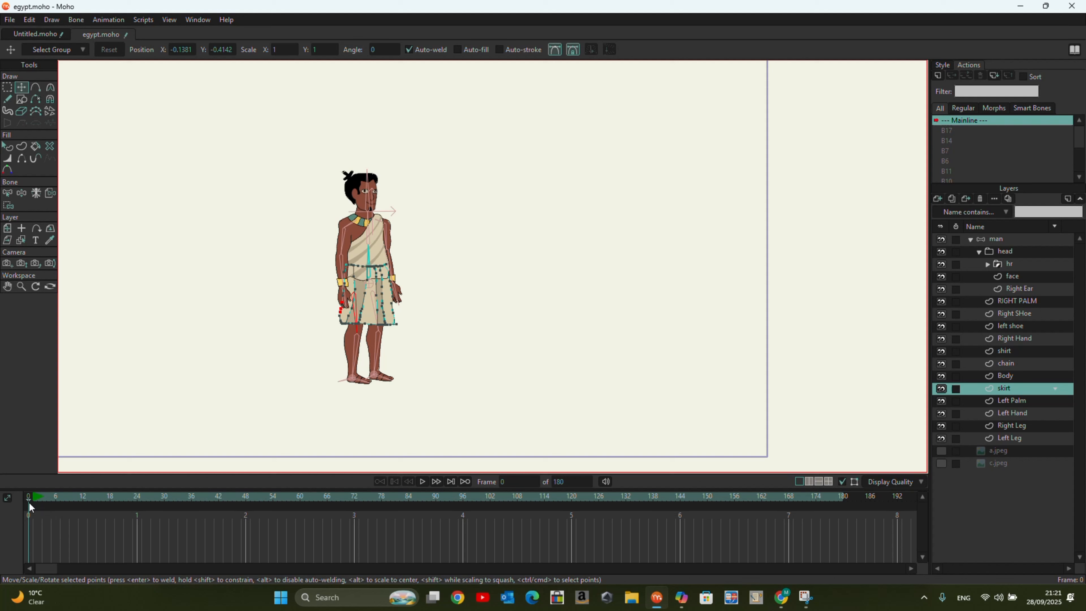
scroll(370, 268, "up", 3)
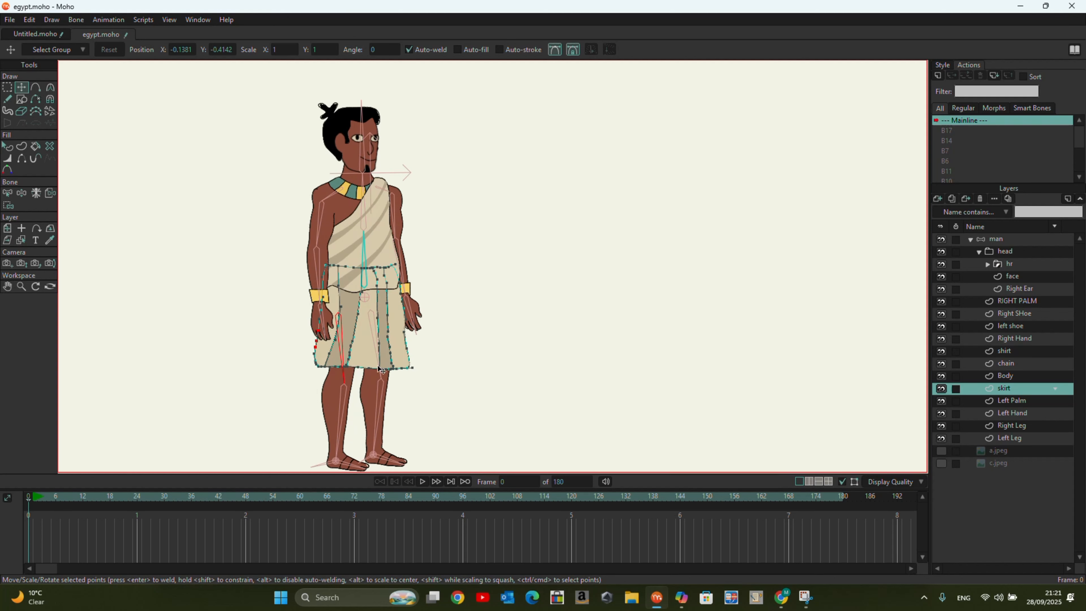
scroll(377, 334, "down", 1)
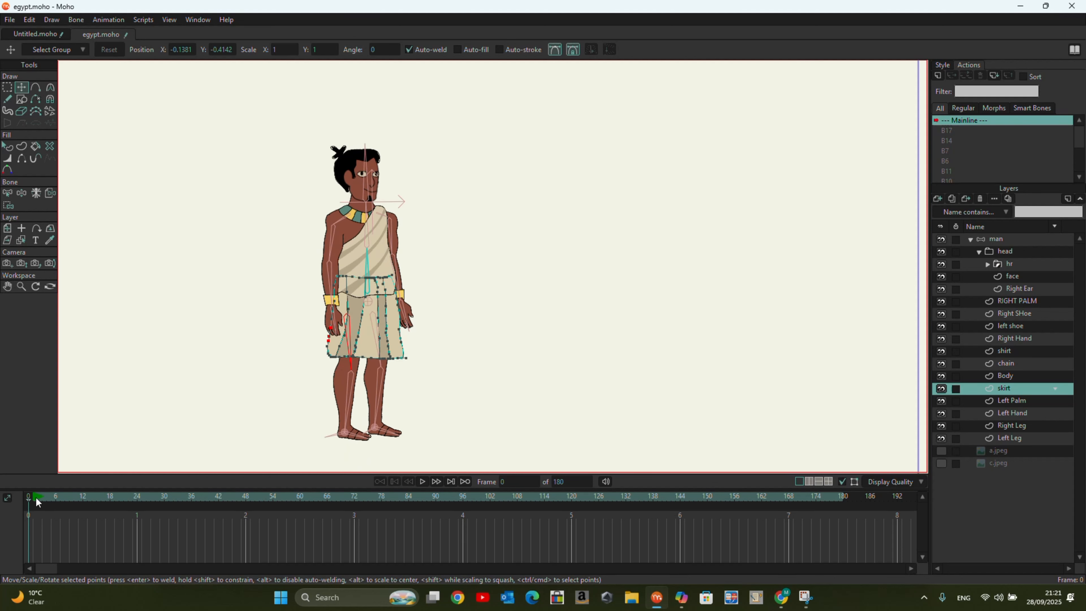
left_click_drag(27, 501, 56, 509)
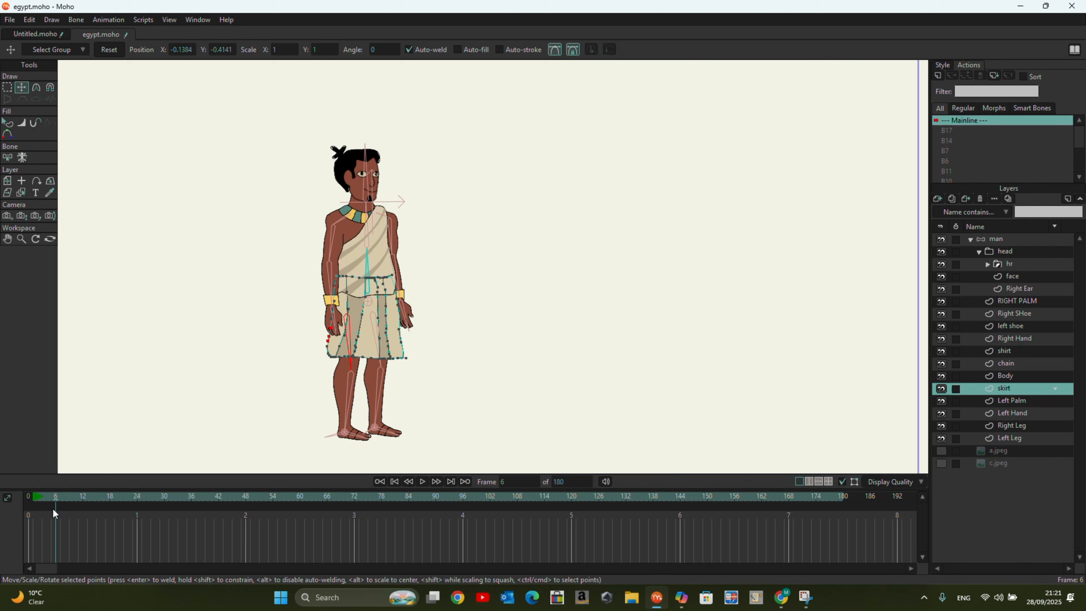
left_click(28, 501)
On the man layer at frame 12, pose a stride with the left foot forward, right foot back and right arm swung forward
left_click(993, 241)
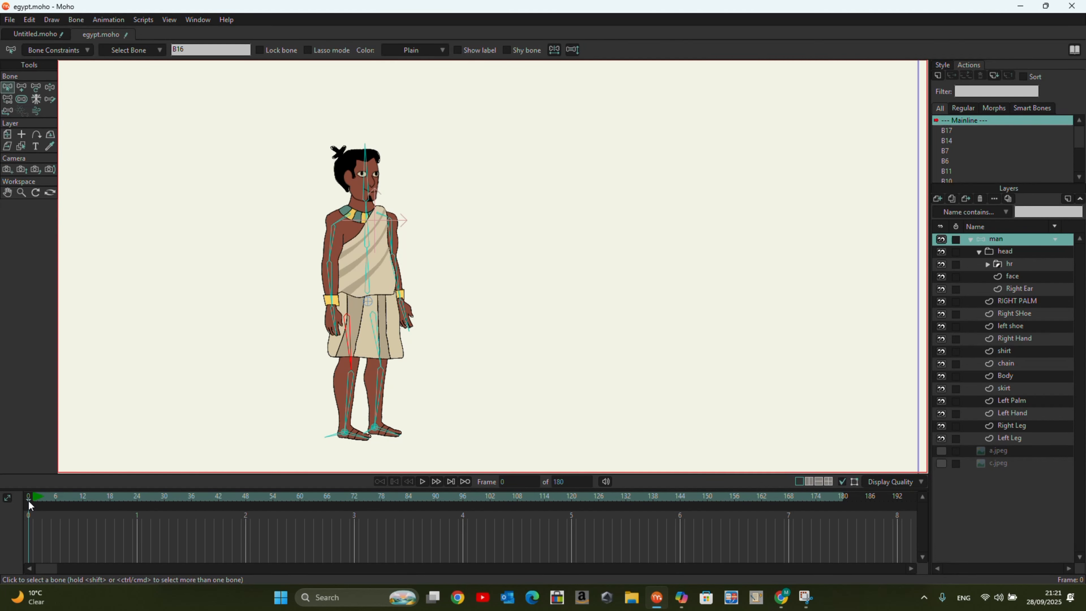
left_click(51, 89)
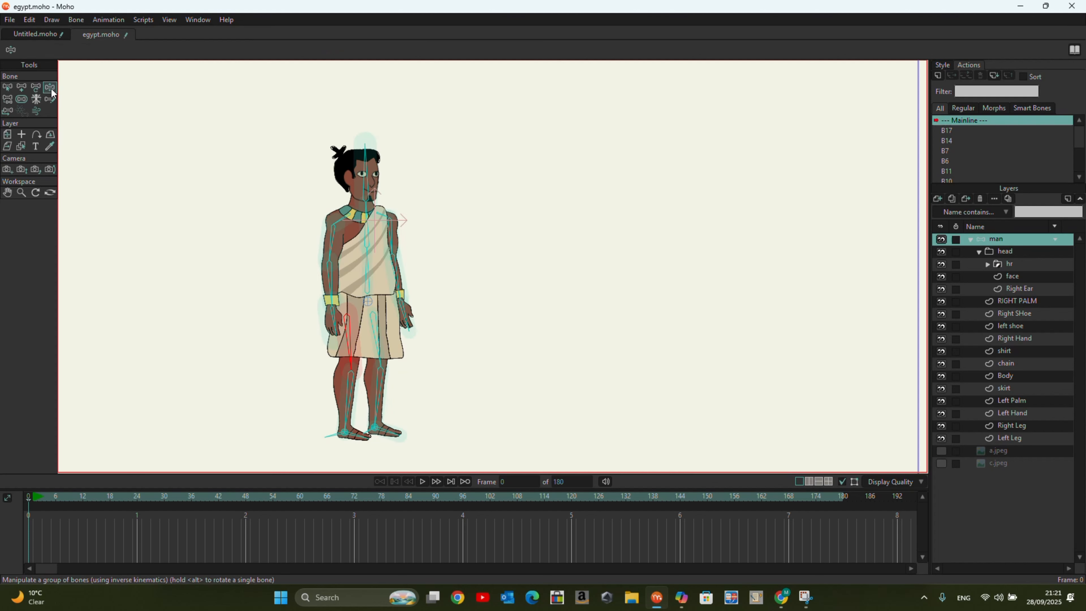
left_click_drag(31, 496, 85, 515)
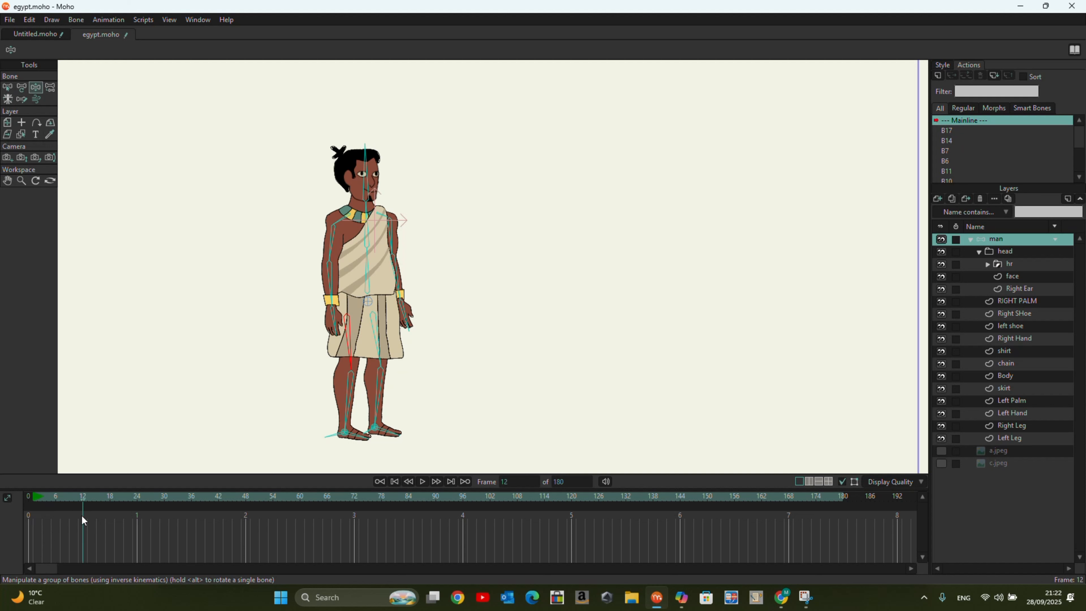
left_click(368, 435)
left_click_drag(368, 435, 421, 434)
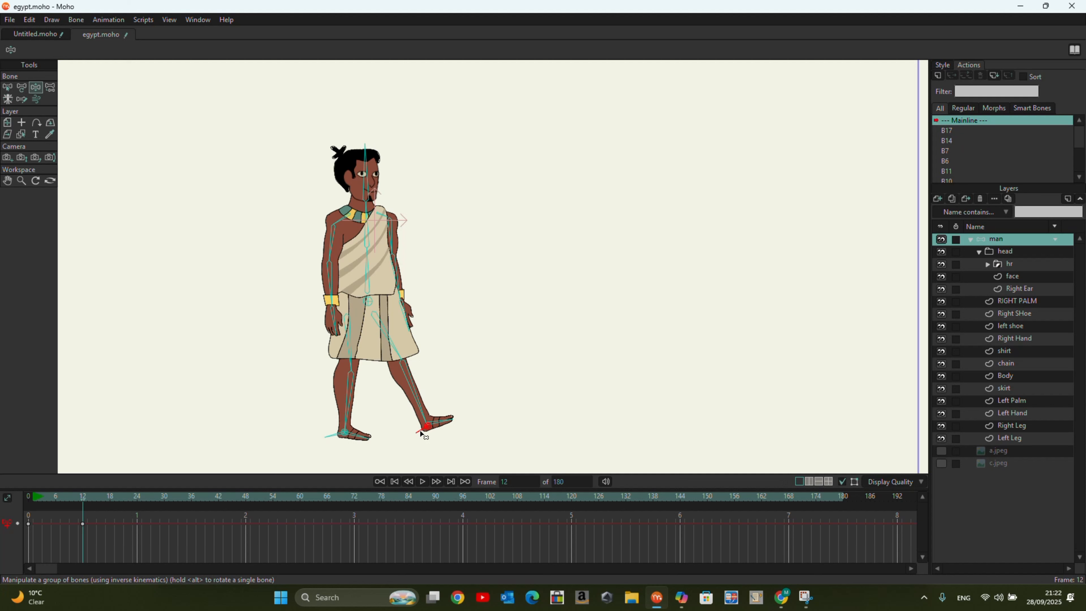
left_click_drag(344, 434, 303, 435)
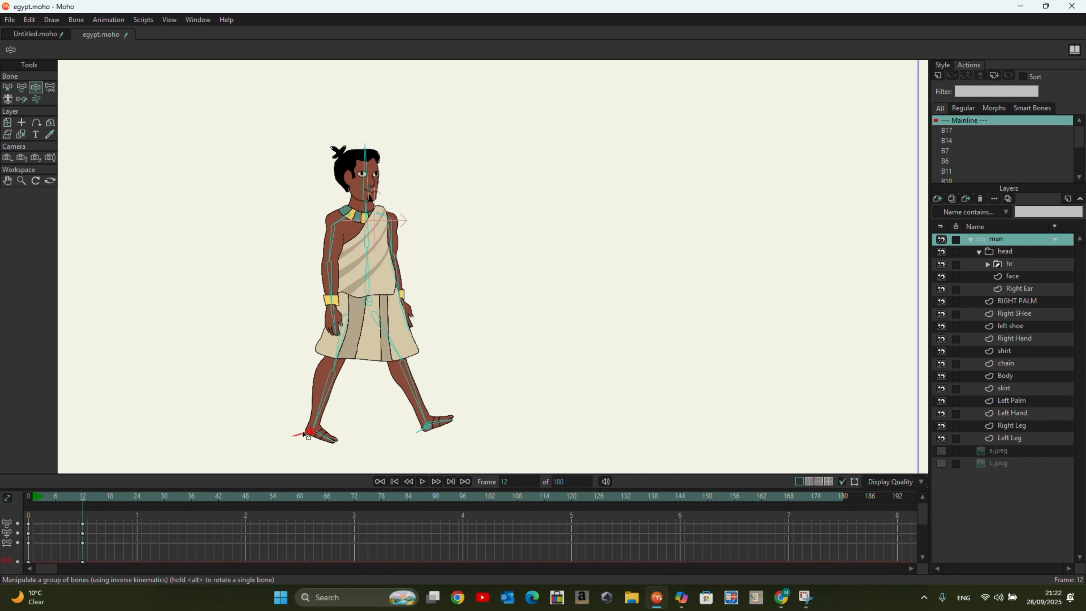
left_click_drag(333, 302, 372, 243)
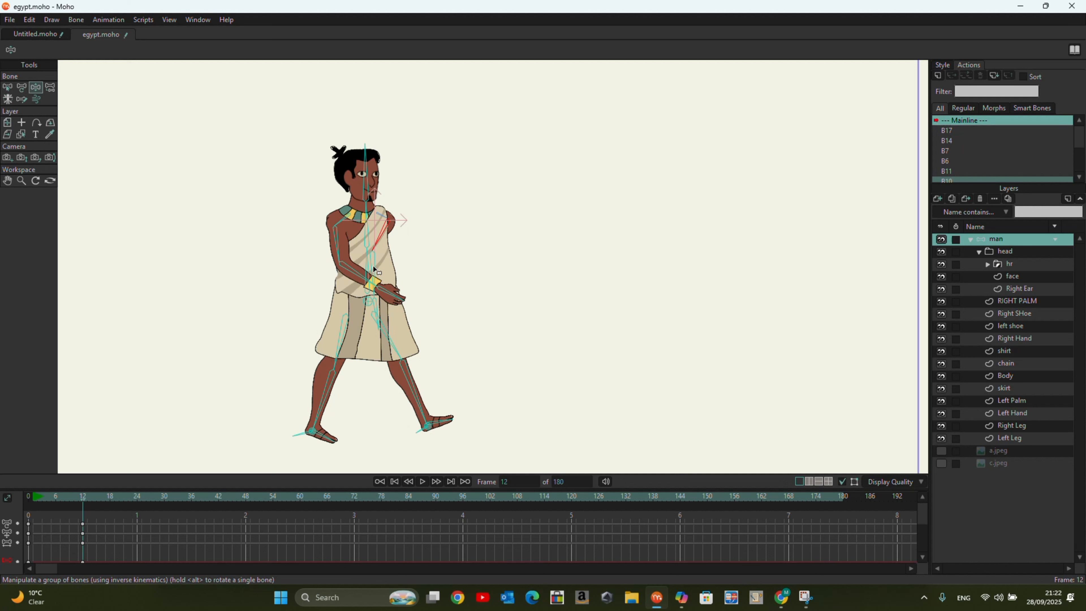
Lower the man's hips at frame 12 and widen the stride by moving the left foot farther forward
left_click(369, 302)
left_click_drag(368, 302, 368, 315)
left_click_drag(349, 364, 344, 370)
left_click(427, 429)
left_click_drag(423, 428, 441, 428)
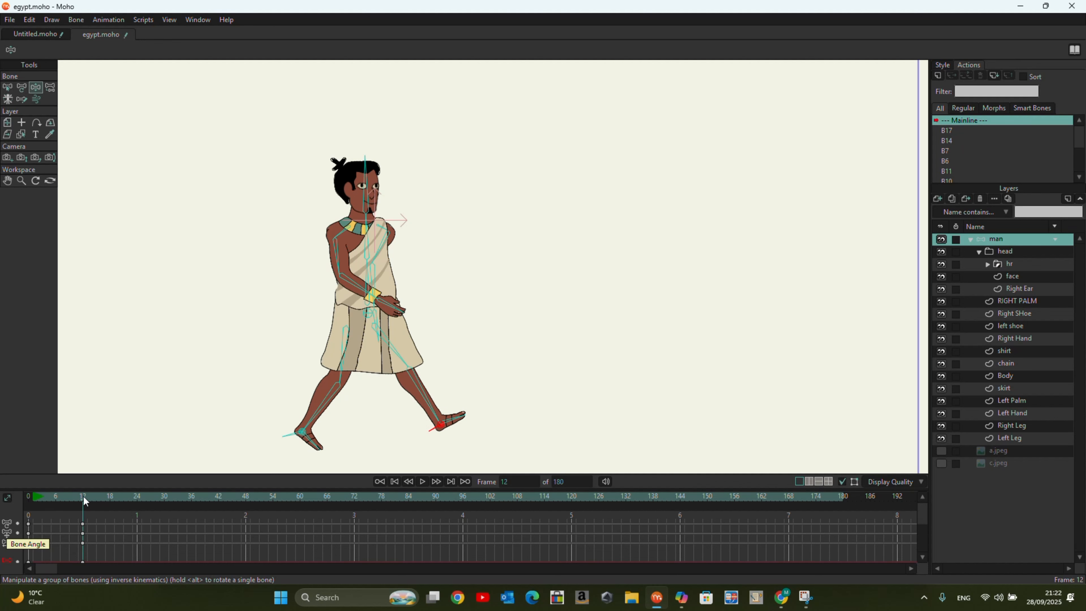
At frame 24, pose the opposite stride with the right foot forward and the left foot back
left_click_drag(85, 497, 107, 520)
mouse_move(303, 434)
left_mouse_down()
mouse_move(321, 449)
mouse_move(400, 446)
mouse_move(313, 434)
left_mouse_up()
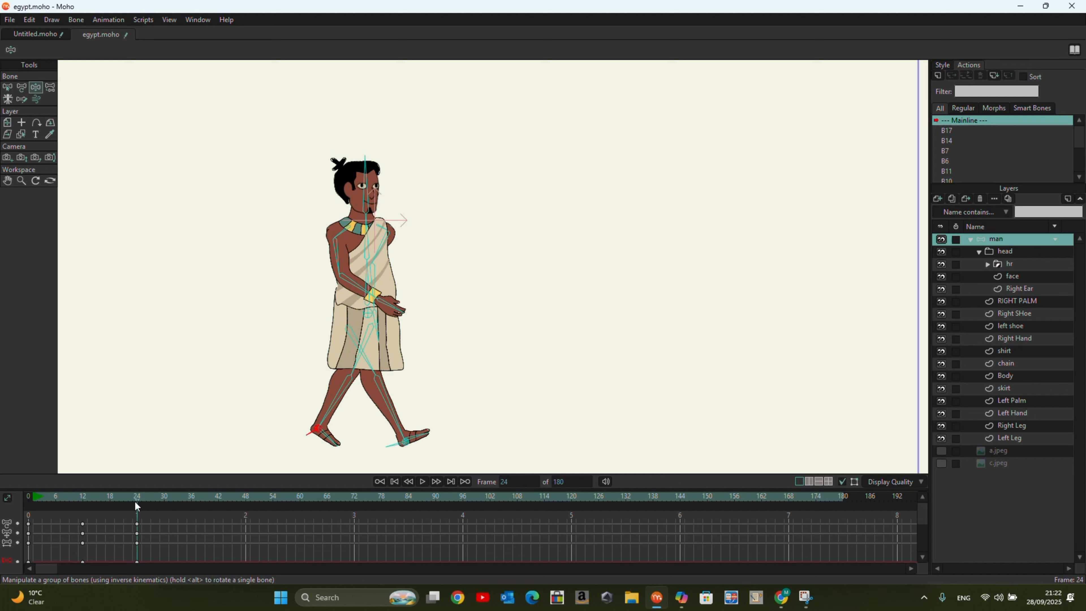
mouse_move(137, 506)
left_mouse_down()
mouse_move(59, 498)
mouse_move(149, 503)
mouse_move(28, 504)
mouse_move(138, 520)
left_mouse_up()
Reverse the arm swing at frame 24 by rotating the right arm backward and the left arm forward
left_click_drag(359, 288, 315, 261)
left_click(373, 249)
left_click_drag(385, 258, 403, 252)
left_click_drag(332, 245, 333, 237)
left_click_drag(400, 264, 402, 285)
left_click(439, 312)
left_click_drag(317, 298, 331, 304)
Raise the man's hips at frame 6 for the passing pose
left_click_drag(137, 502, 58, 510)
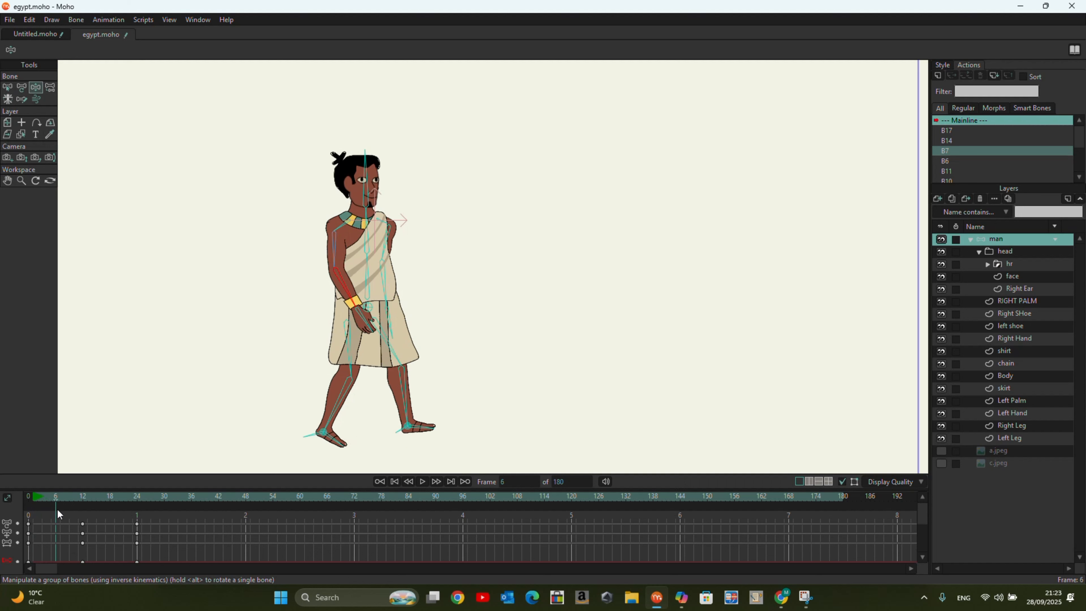
left_click(370, 309)
left_click_drag(371, 309, 371, 298)
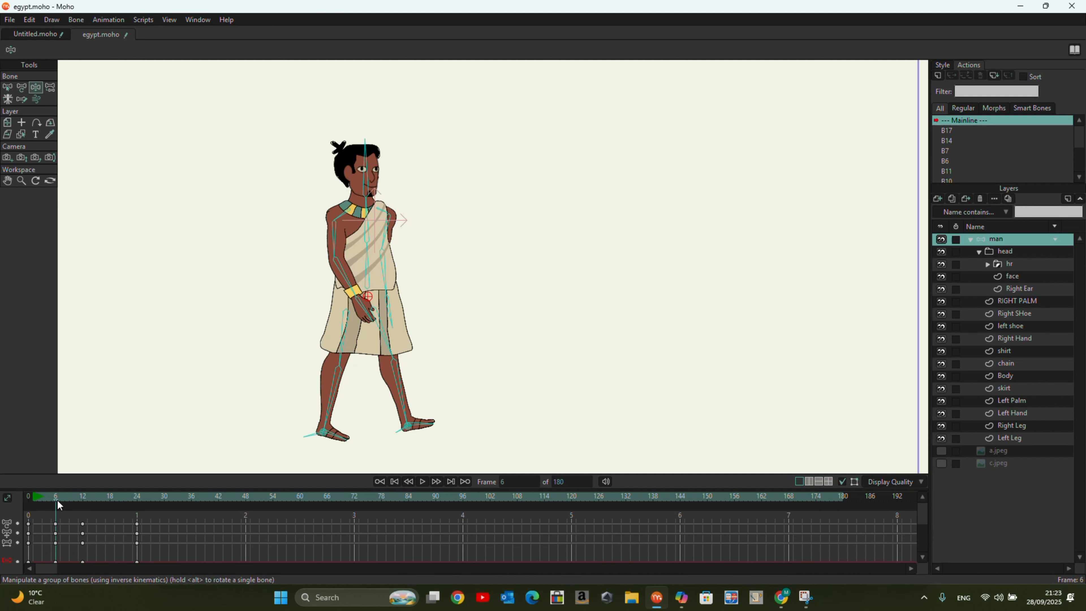
mouse_move(57, 501)
left_mouse_down()
mouse_move(20, 501)
mouse_move(57, 505)
left_mouse_up()
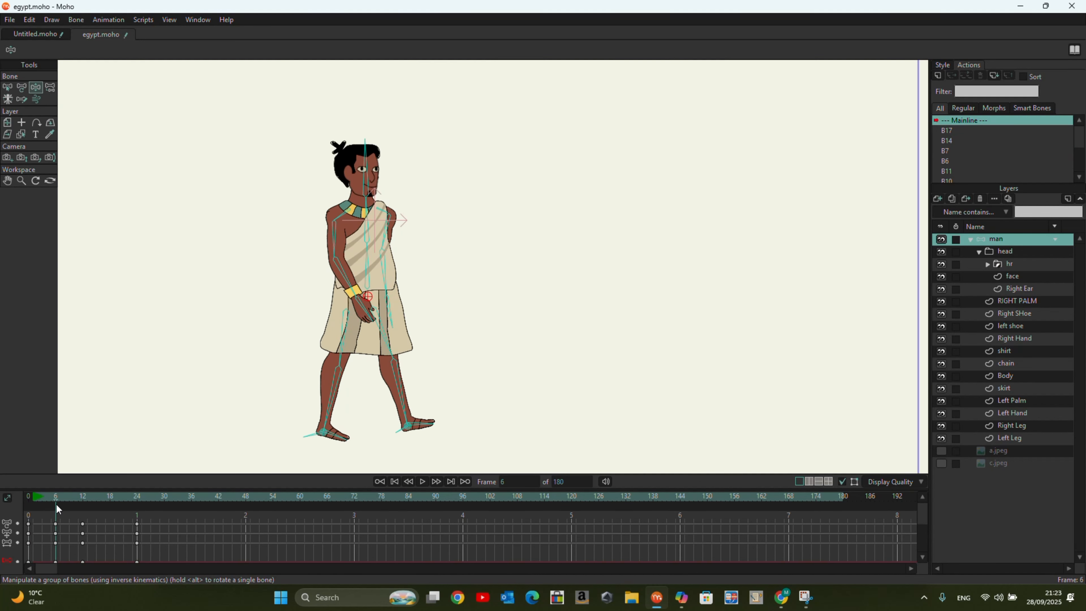
At frame 6, lift the left foot behind the right shin and place the right foot beneath the body
left_click(409, 427)
left_click_drag(409, 430, 354, 390)
left_click(324, 434)
left_click_drag(324, 436, 359, 435)
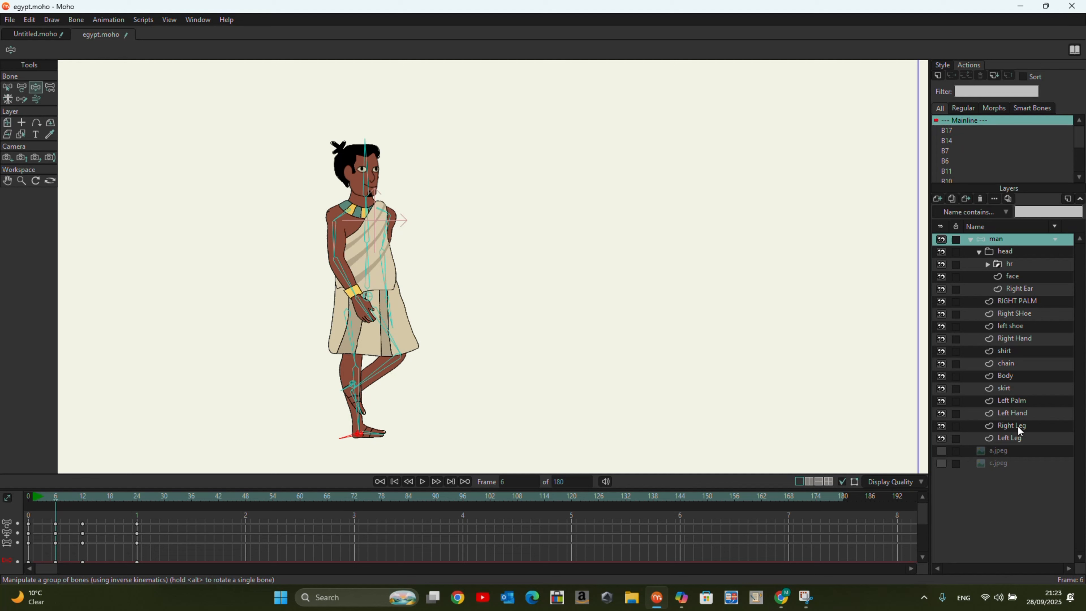
Move the Left Palm layer between the Right Leg and Left Leg layers
left_click(1018, 400)
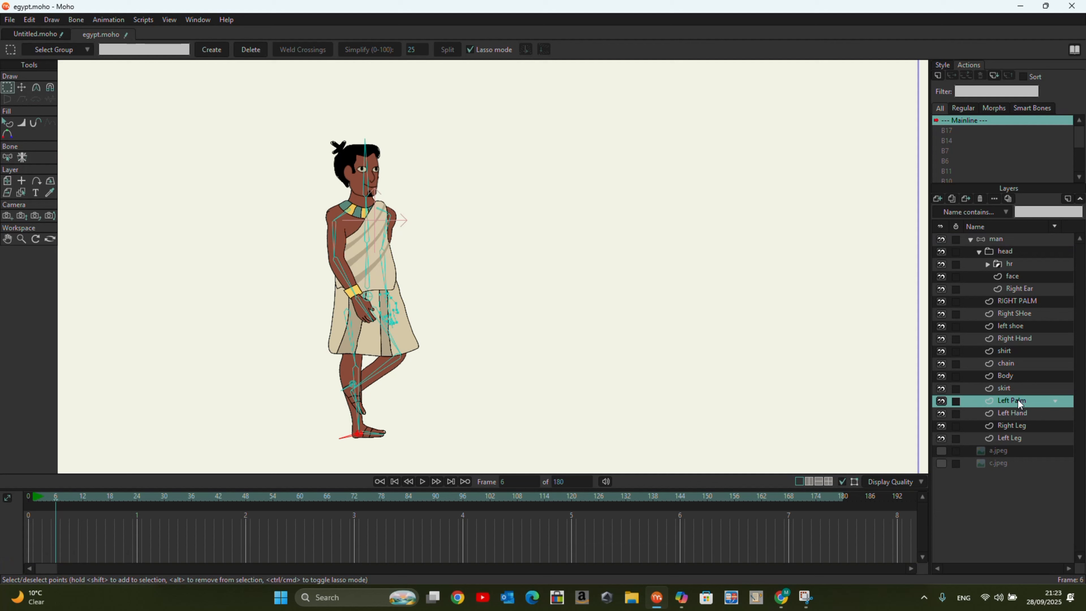
left_click_drag(1018, 400, 1025, 444)
left_click_drag(1025, 444, 1025, 435)
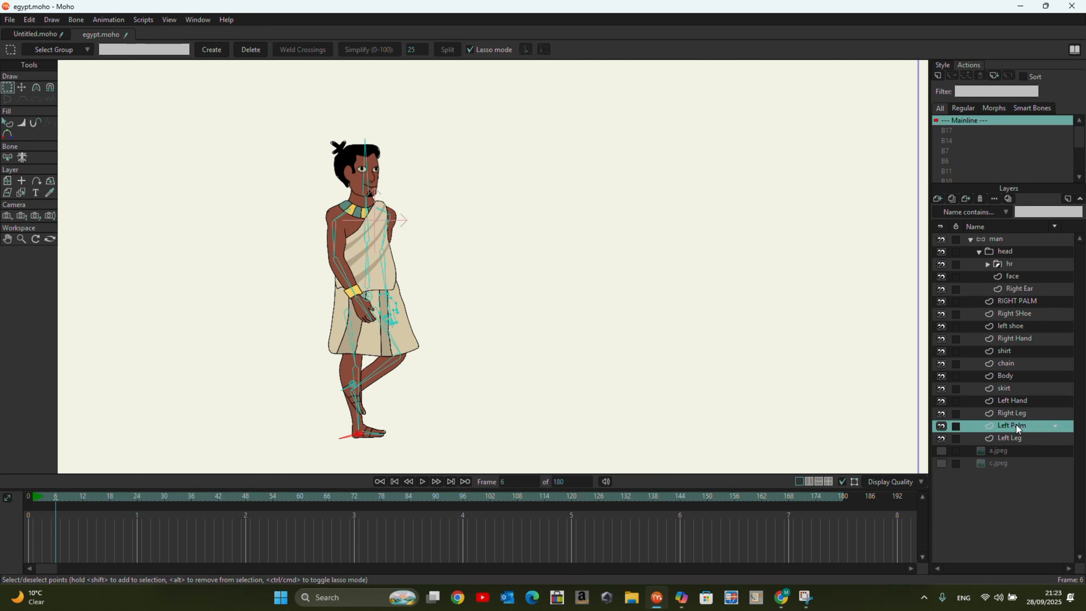
Move the left shoe layer directly below the Right Leg layer so the foot passes behind the right leg
left_click(1013, 327)
left_click_drag(1016, 328, 1015, 408)
scroll(367, 409, "up", 5)
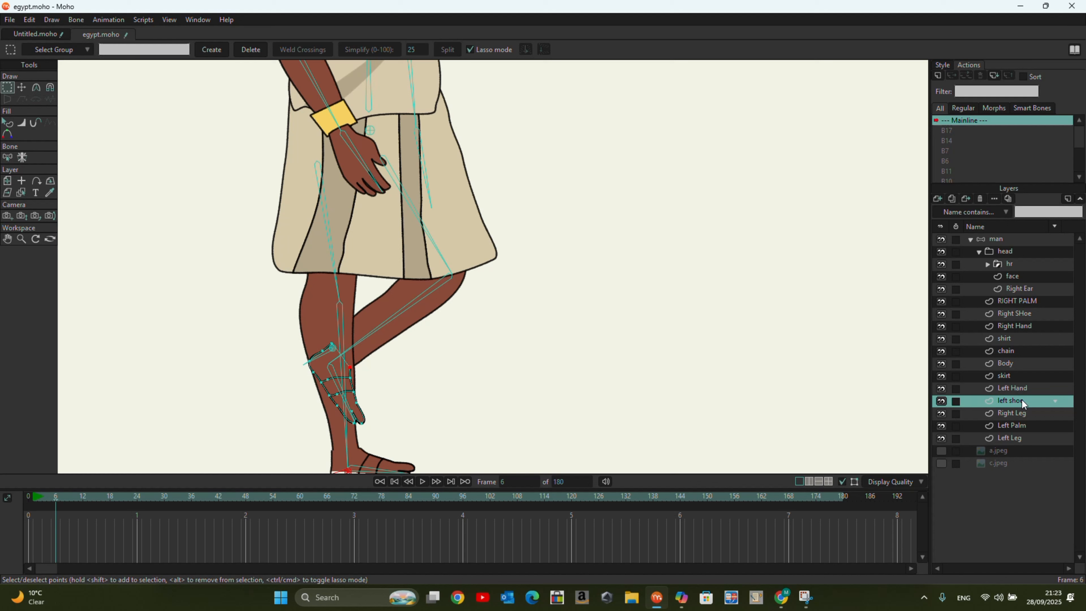
left_click_drag(1022, 400, 1022, 418)
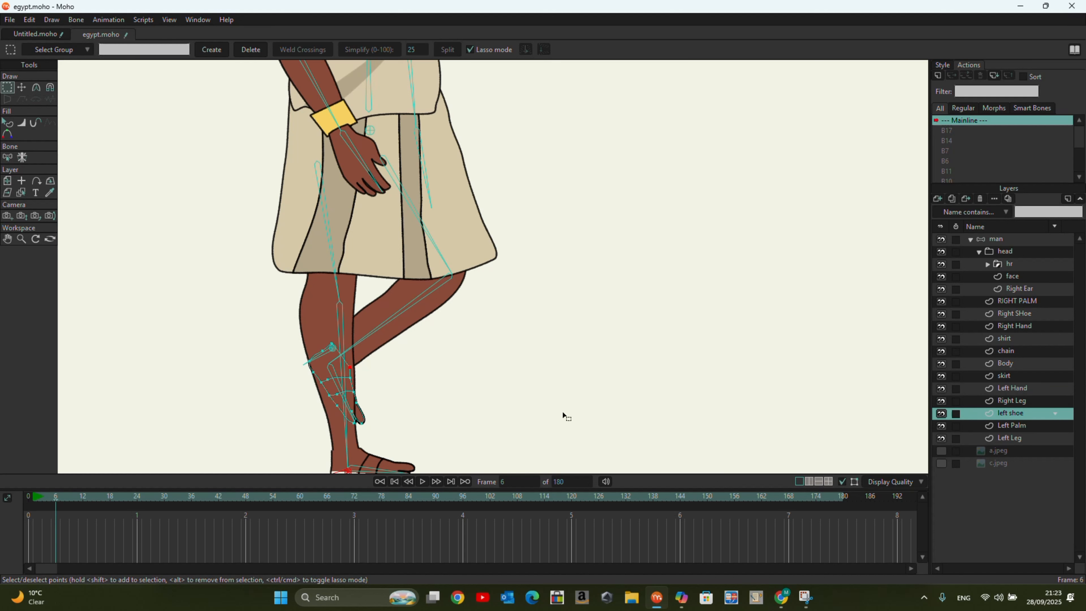
scroll(444, 342, "down", 4)
scroll(335, 342, "down", 3)
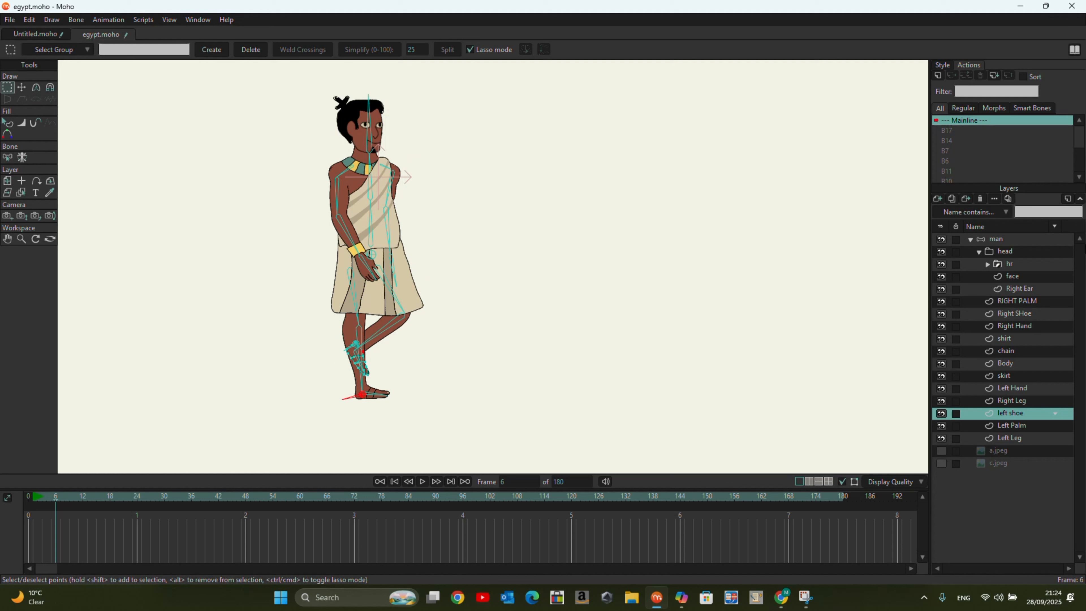
On the man layer at frame 18, lift the right foot behind the body and plant the left foot flat beneath it
left_click(998, 237)
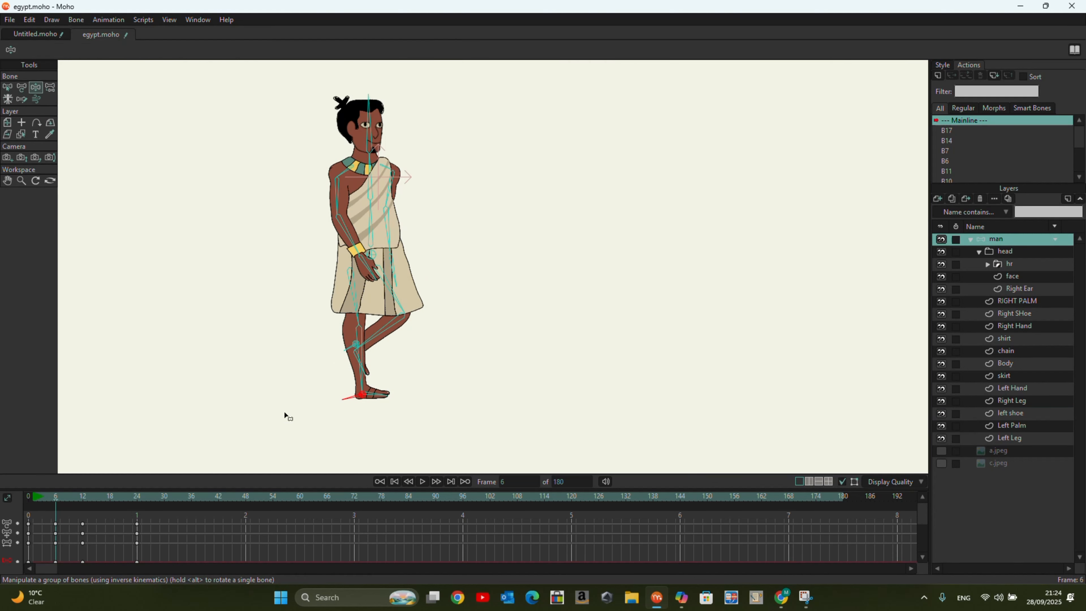
left_click(51, 504)
left_click(21, 506)
left_click(58, 508)
left_click_drag(58, 507, 110, 552)
left_click_drag(360, 405, 328, 372)
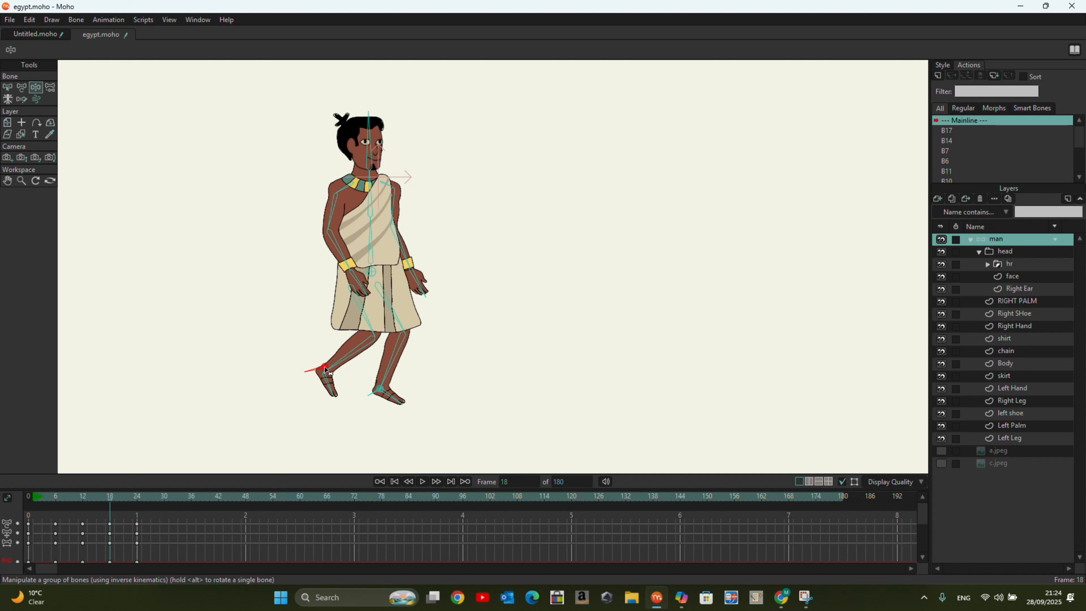
left_click(382, 393)
left_click_drag(384, 396, 387, 404)
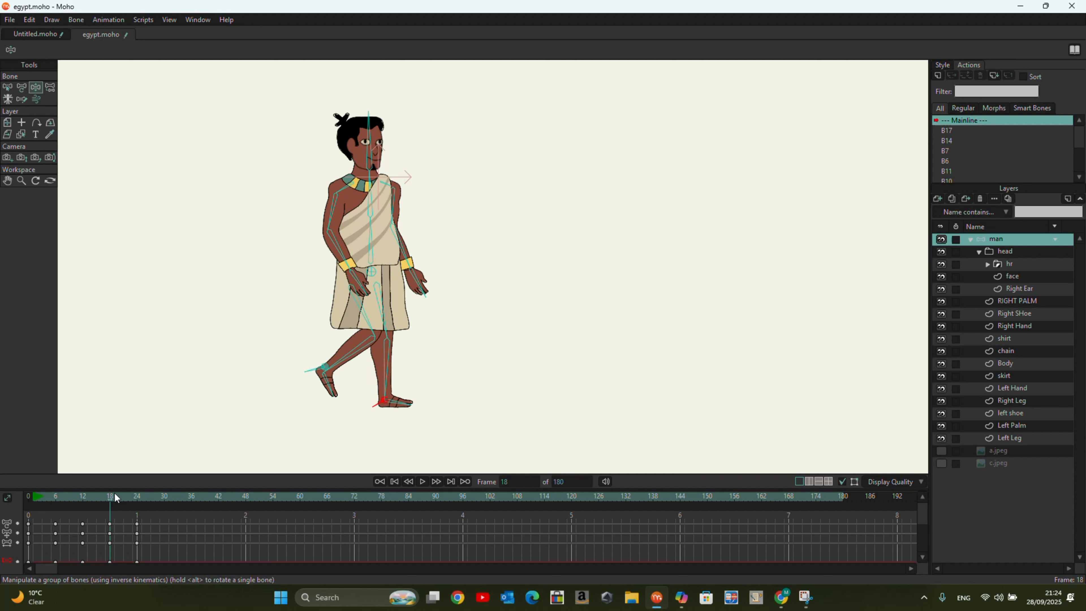
Raise the man's hips at frame 18 and scrub to frame 20 to check the motion
mouse_move(109, 500)
left_mouse_down()
mouse_move(133, 504)
mouse_move(56, 504)
mouse_move(111, 515)
left_mouse_up()
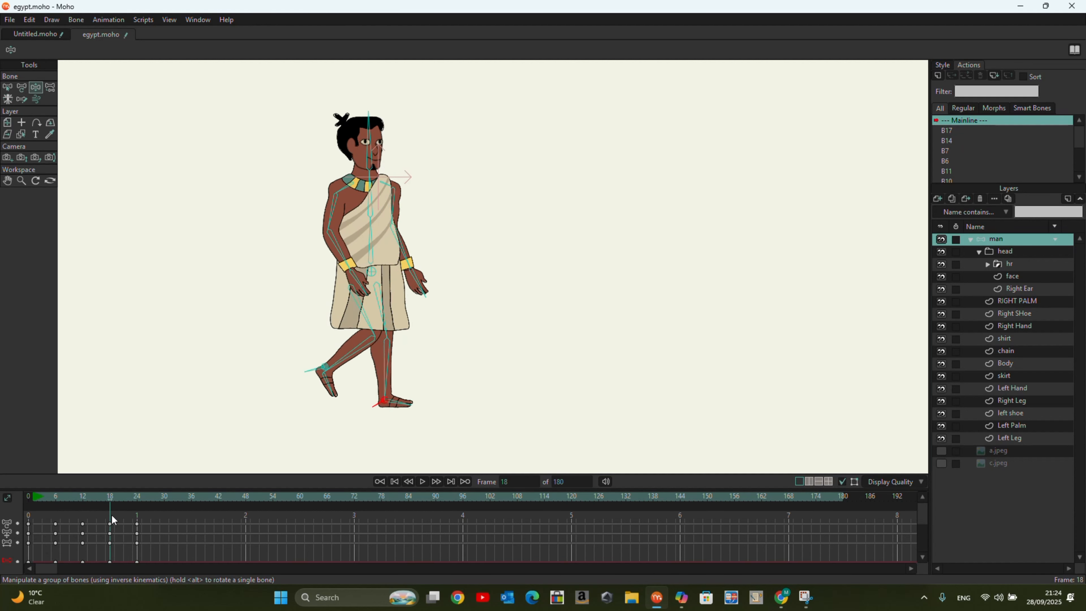
left_click(372, 272)
left_click_drag(372, 273, 372, 263)
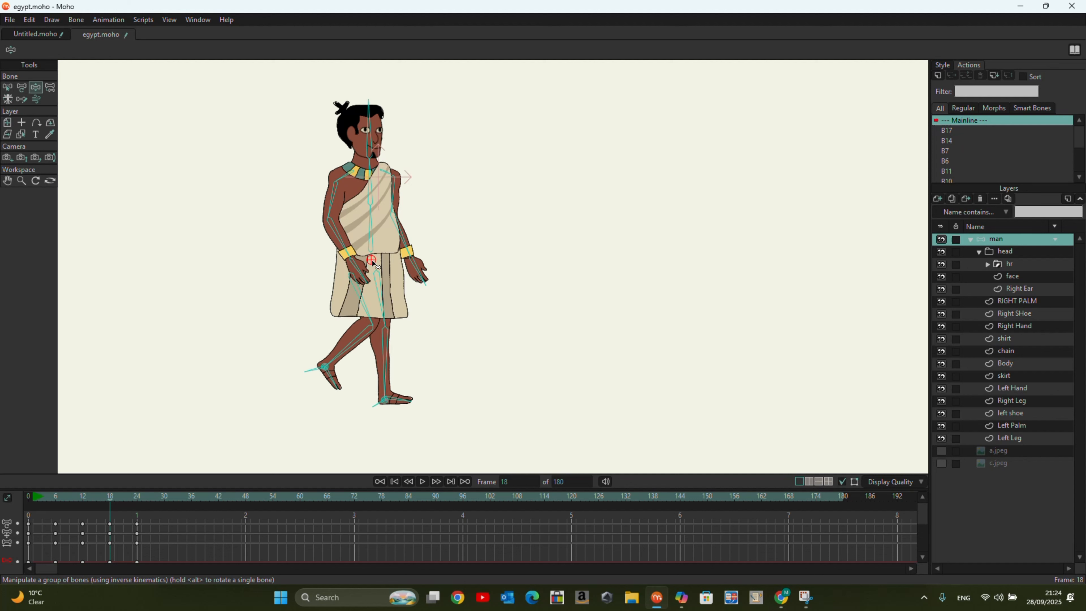
left_click(121, 497)
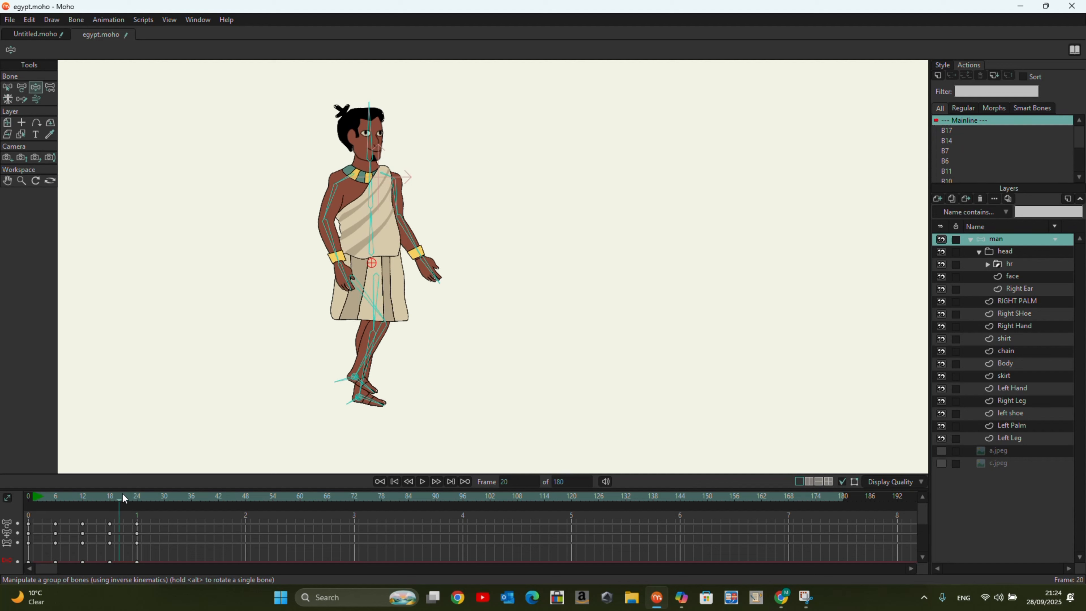
Scrub through the end of the walk cycle and play it from the beginning to check the motion
left_click_drag(121, 498, 135, 504)
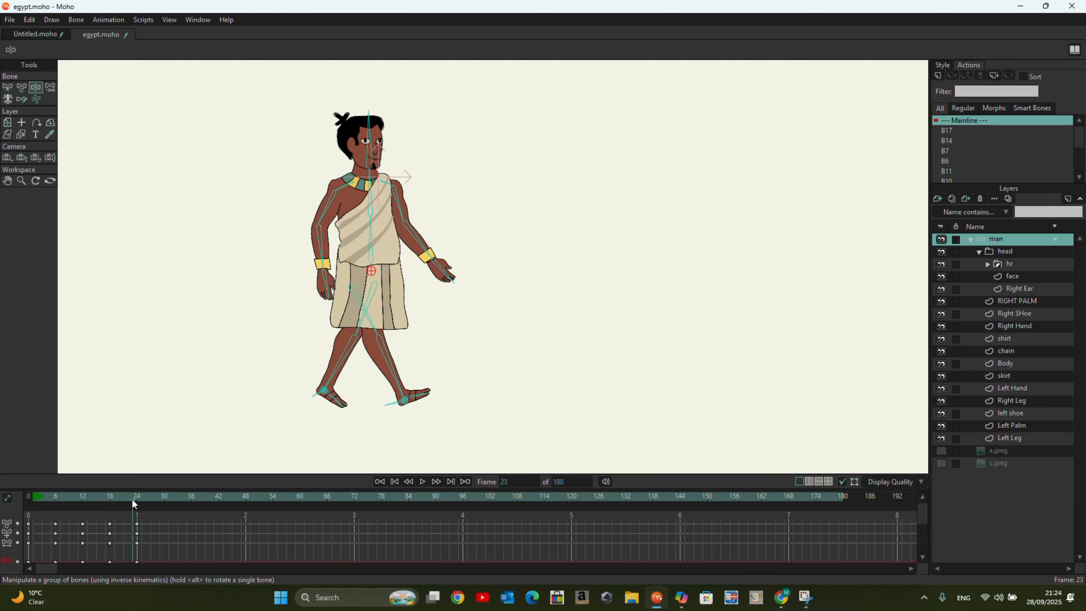
left_click_drag(134, 504, 6, 529)
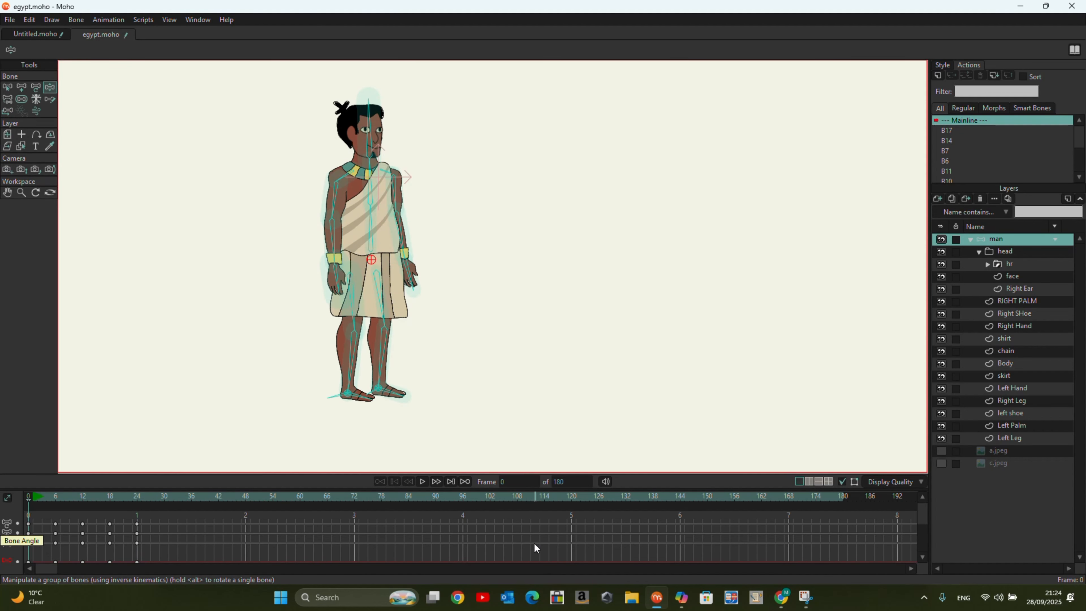
left_click(423, 482)
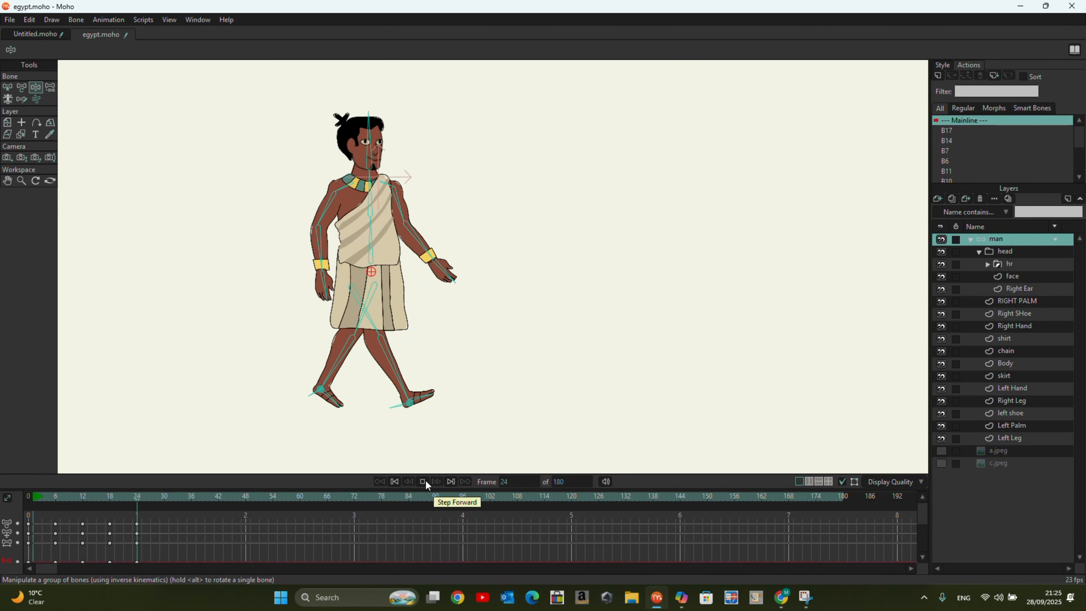
left_click(425, 480)
left_click(395, 481)
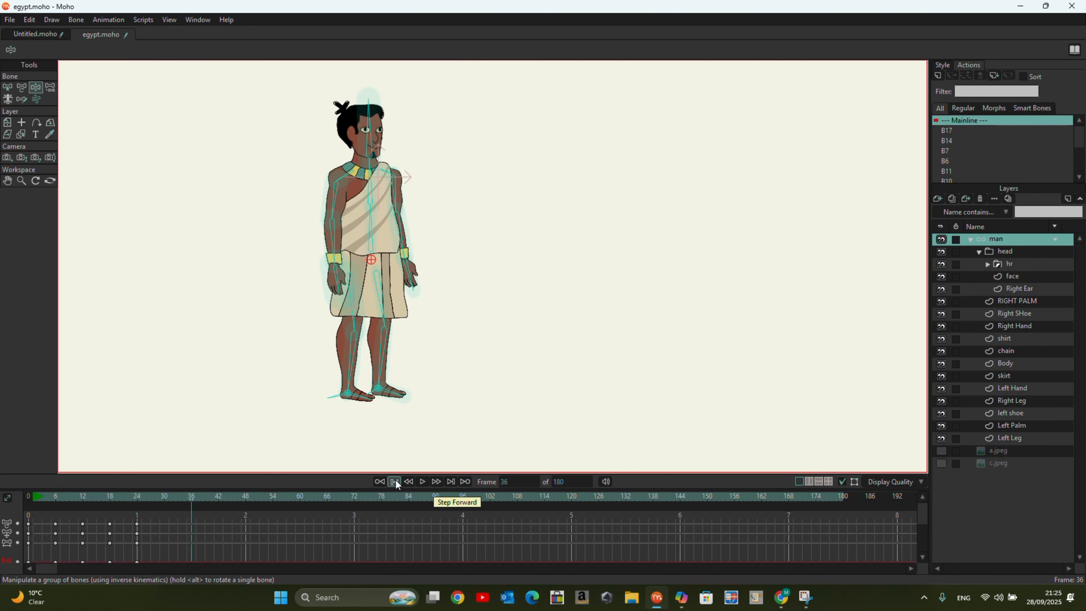
left_click(423, 480)
left_click(422, 481)
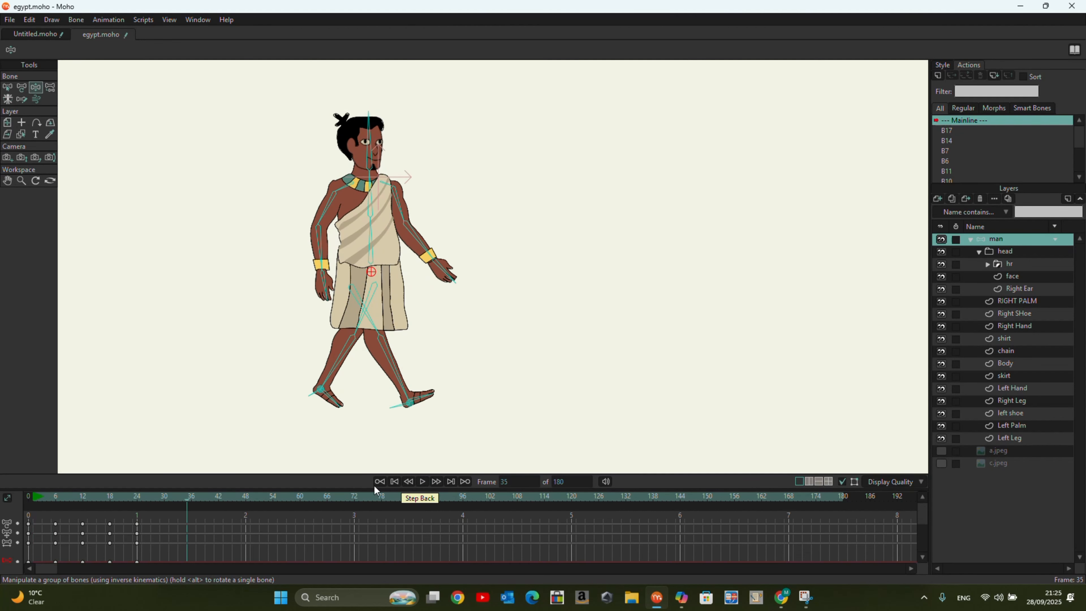
left_click(394, 481)
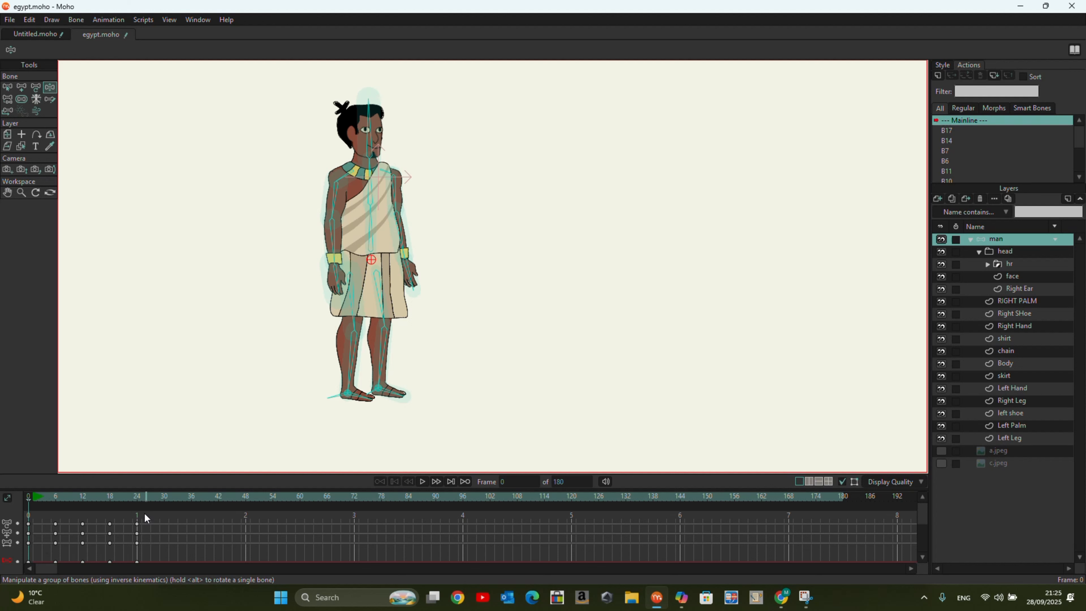
Try looping the walk by giving the frame 24 keyframes Cycle interpolation to absolute frame 2, and play it back
left_click_drag(139, 569, 134, 572)
right_click(138, 529)
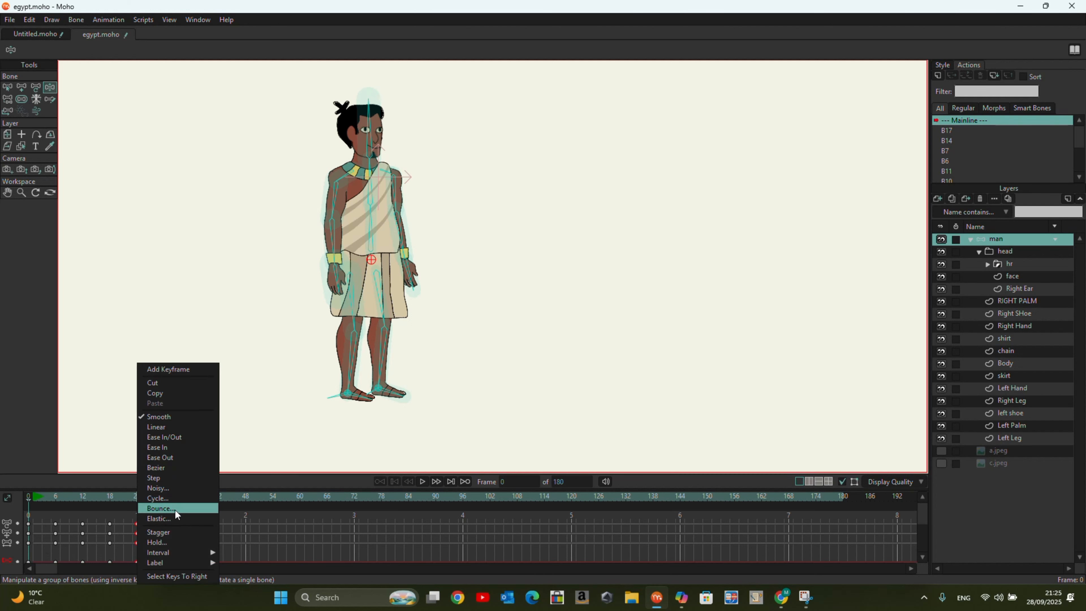
left_click(189, 499)
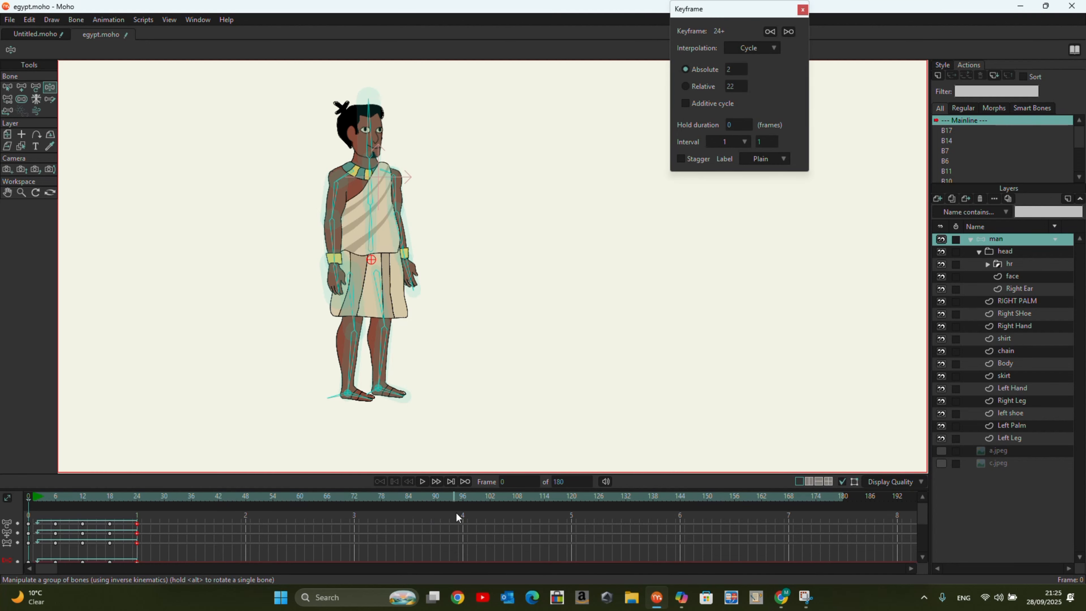
left_click(422, 482)
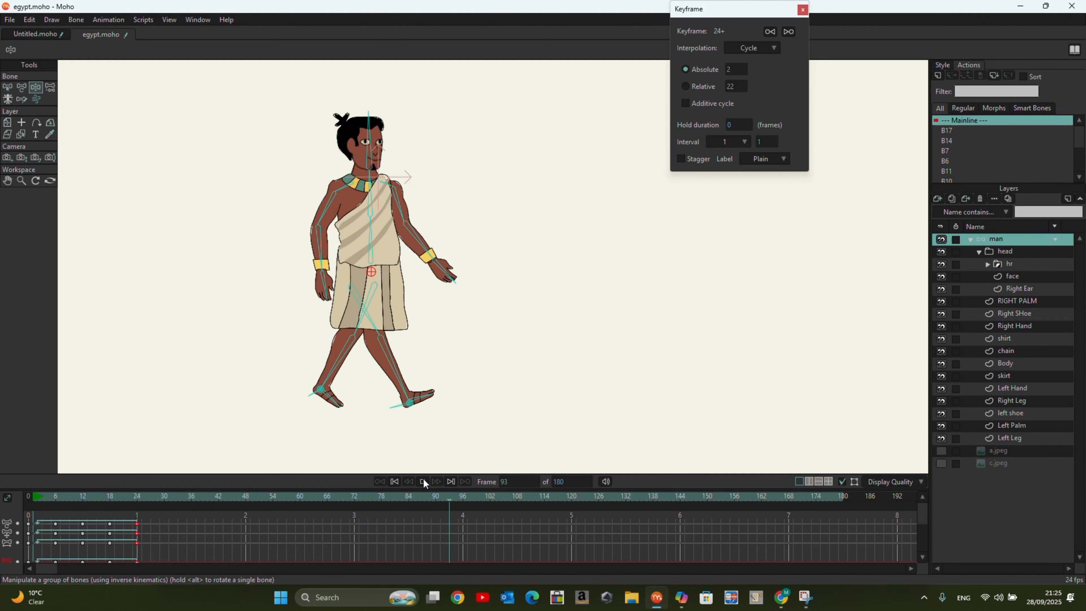
left_click(423, 481)
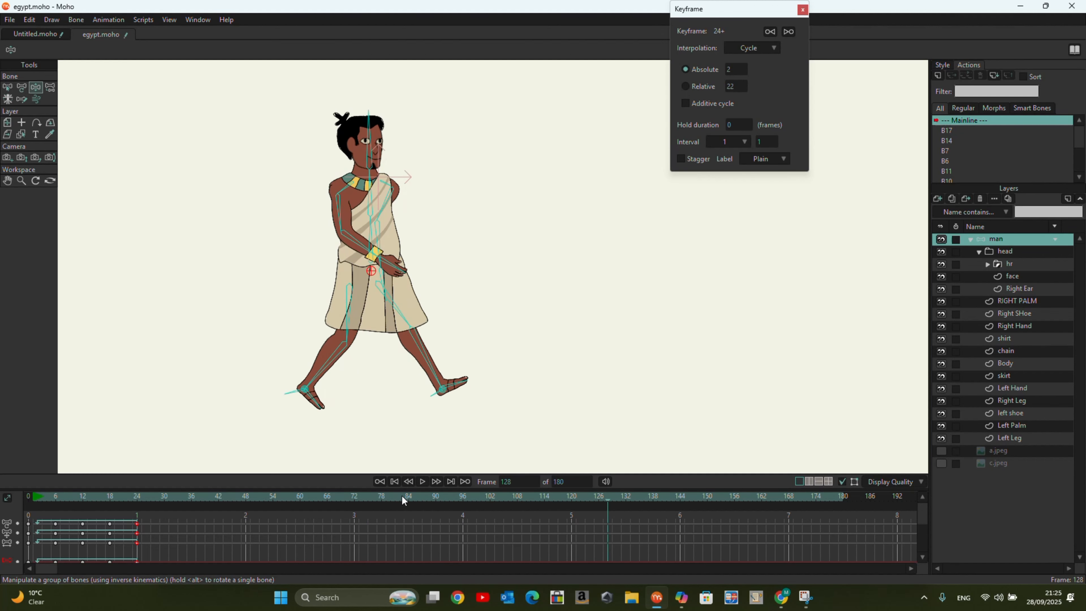
left_click(394, 481)
left_click(364, 544)
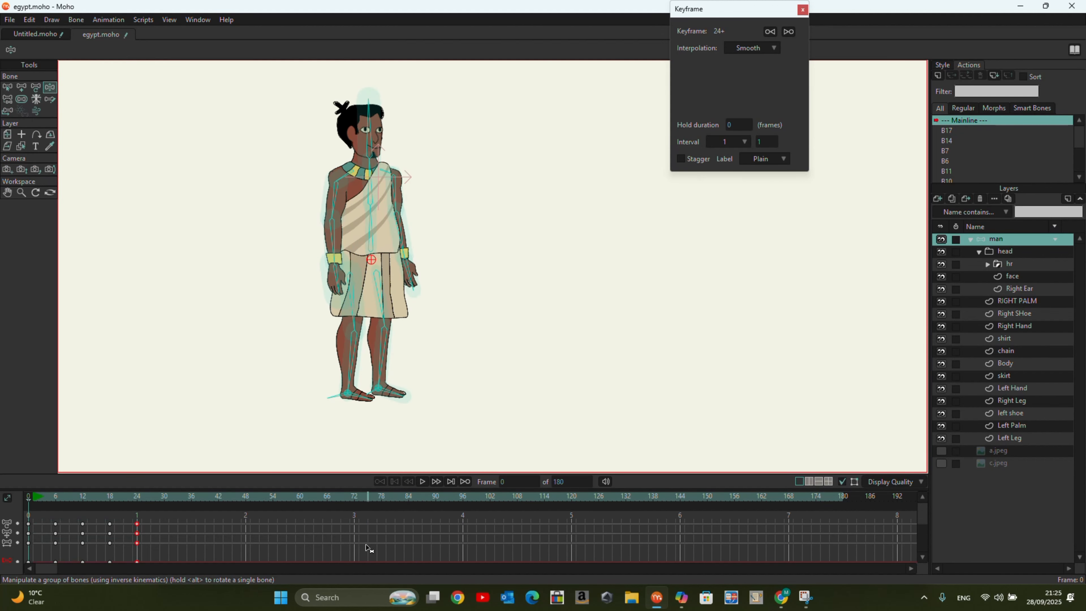
Copy the walk keyframes from frames 6 to 24 and paste them starting at frame 30
left_click_drag(158, 537, 47, 571)
left_click_drag(30, 498, 166, 518)
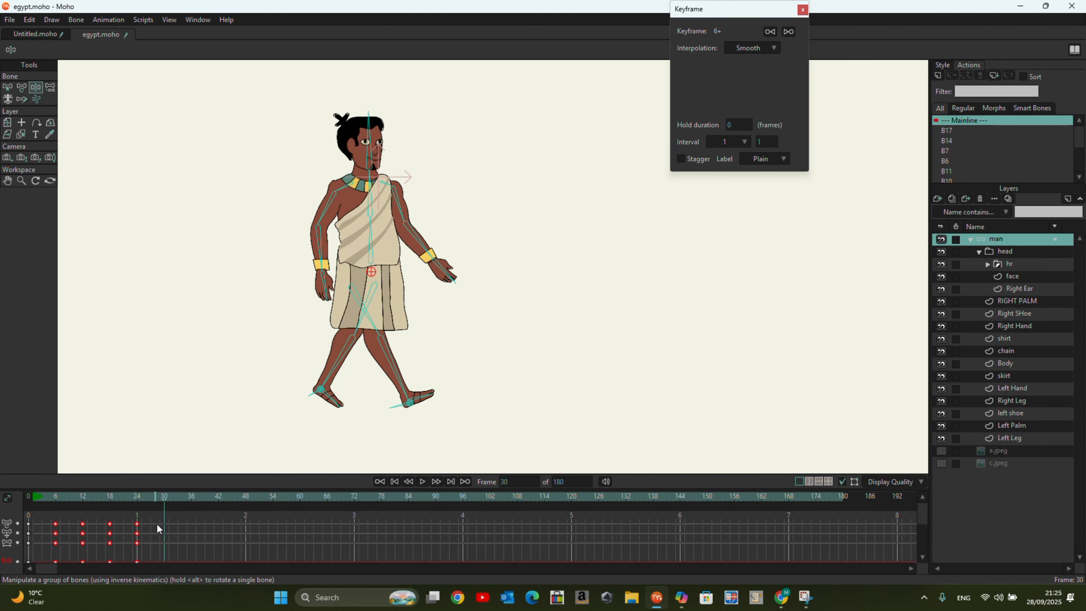
key("ctrl+v")
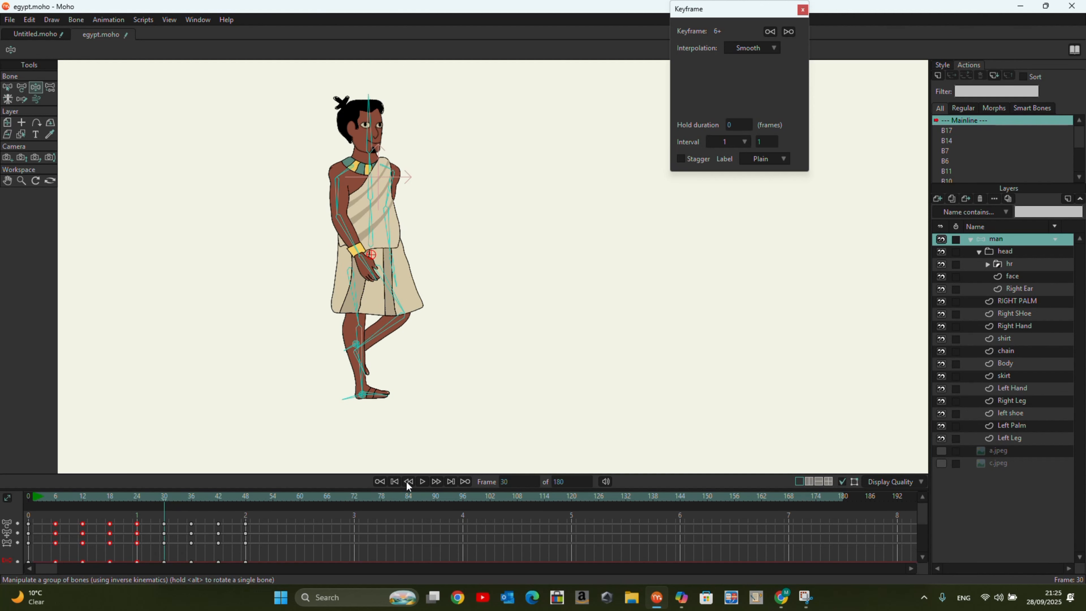
Play the extended walk from the start several times to check how the repeated steps flow
left_click(422, 482)
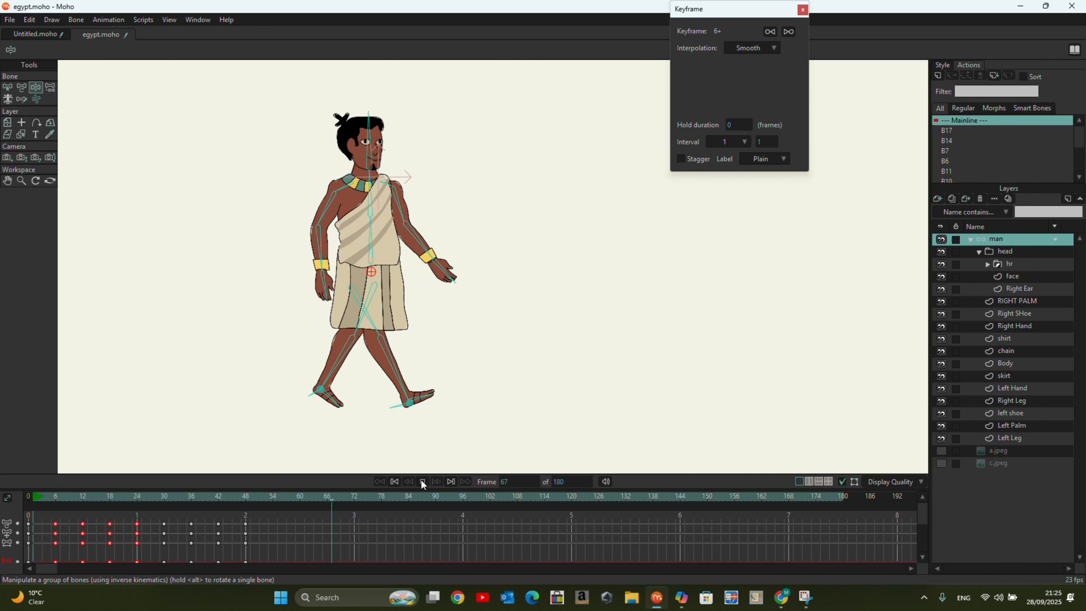
left_click(421, 480)
left_click(395, 481)
left_click(422, 481)
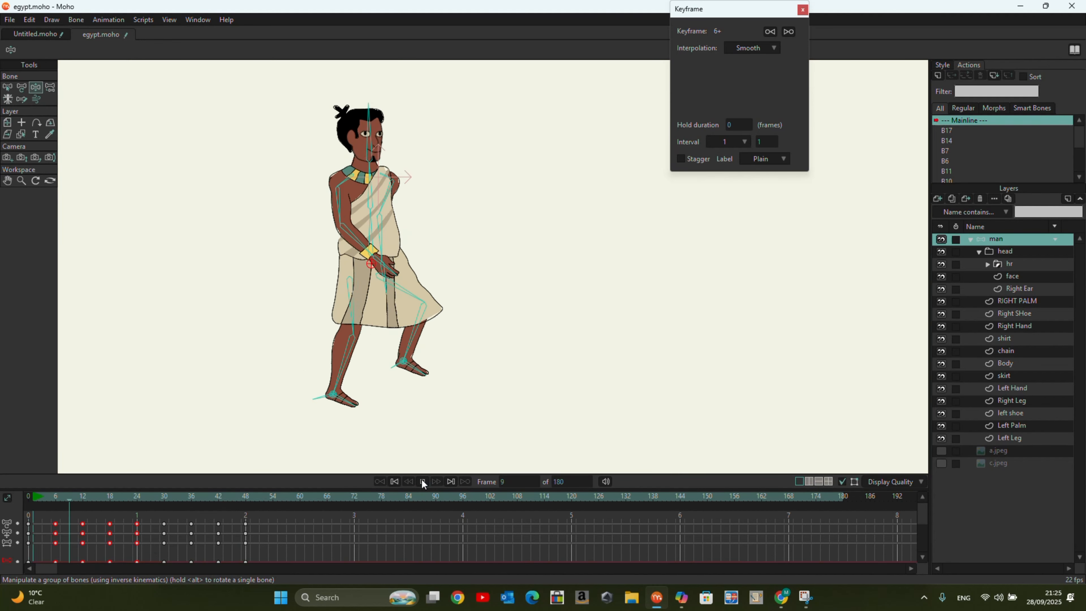
left_click(421, 480)
left_click(394, 482)
left_click(423, 482)
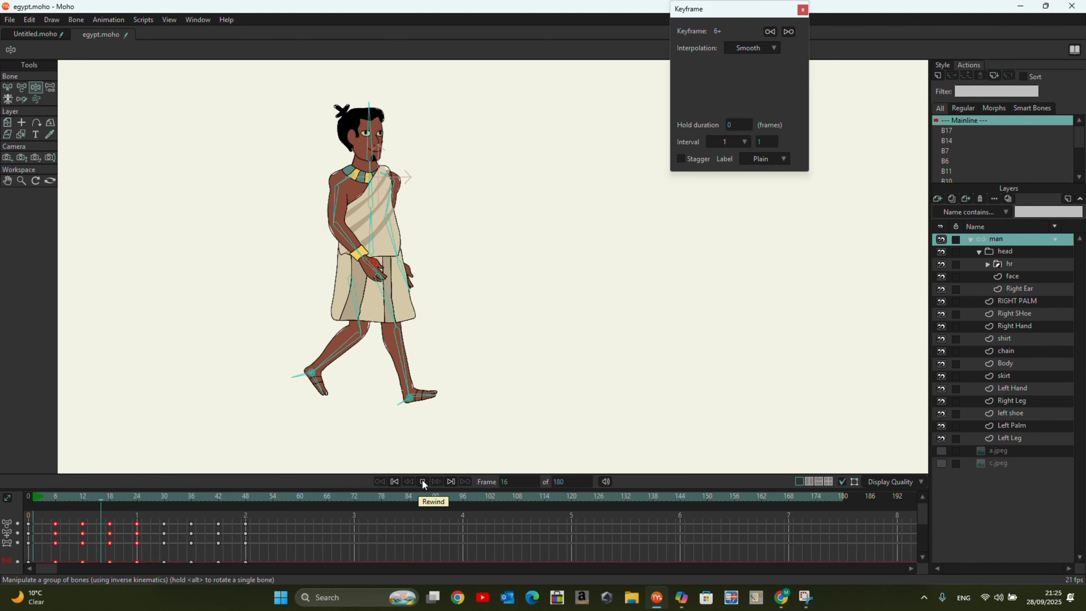
left_click(422, 481)
left_click(425, 479)
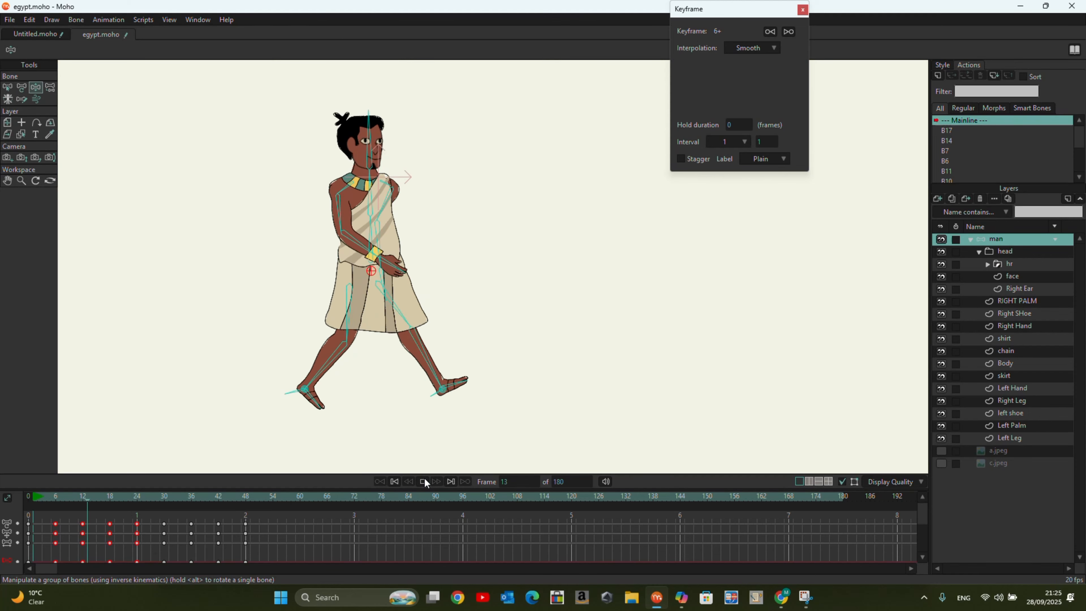
left_click(424, 480)
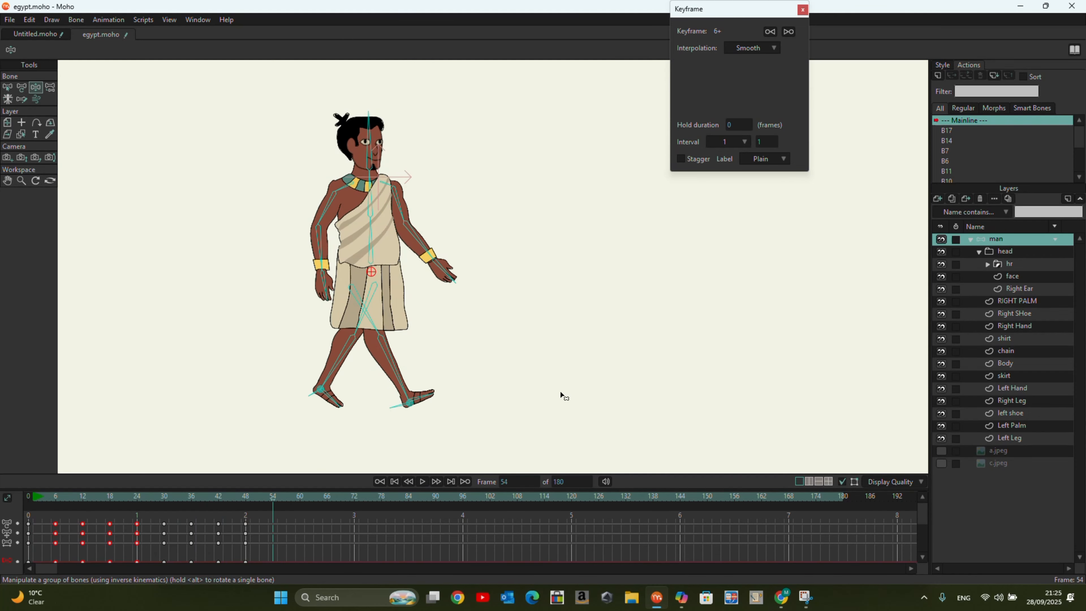
left_click(398, 483)
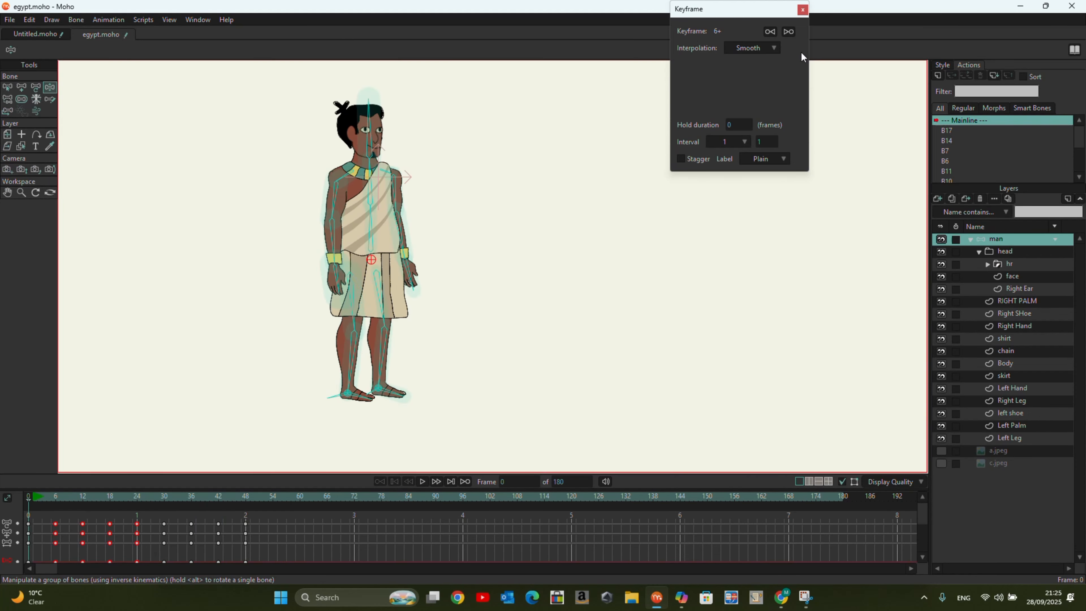
Copy all Mainline walk keyframes from frames 0 to 48 and paste them into a new action named walk
left_click(803, 10)
left_click_drag(299, 515, 73, 573)
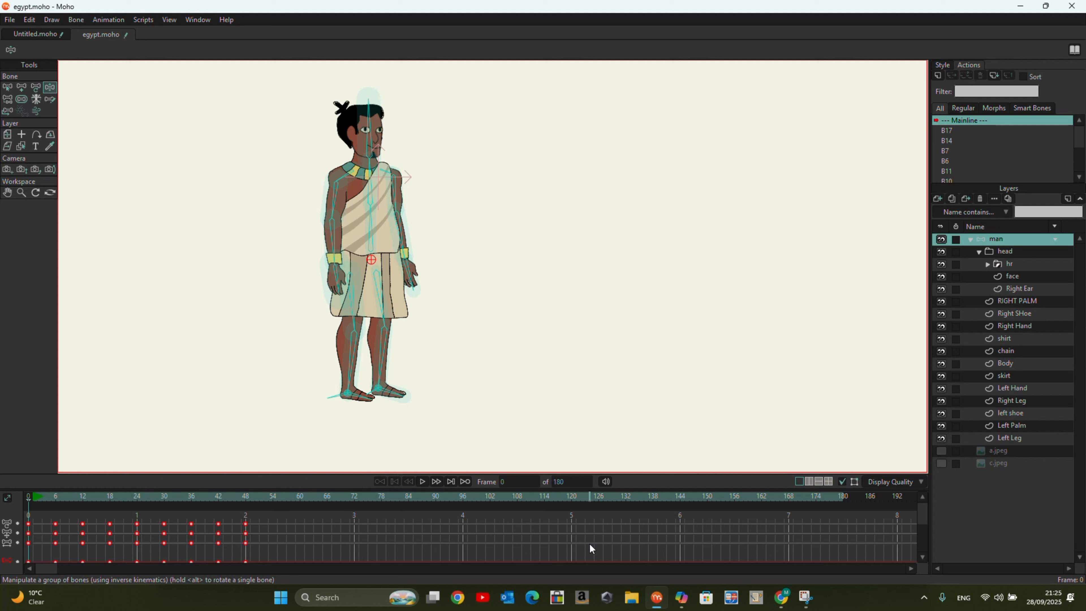
left_click(8, 87)
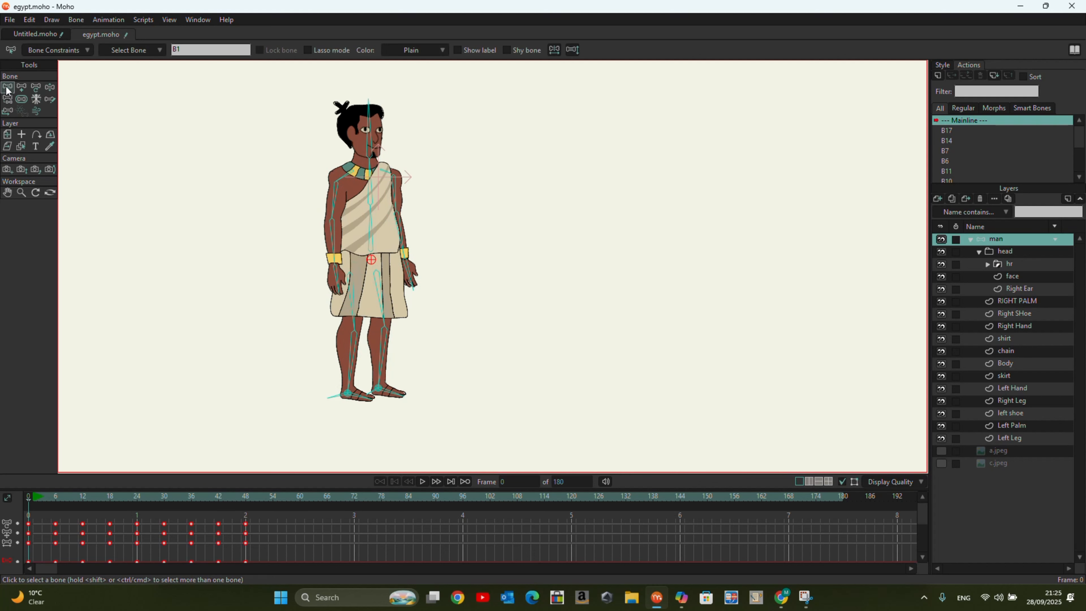
left_click(205, 199)
left_click(938, 75)
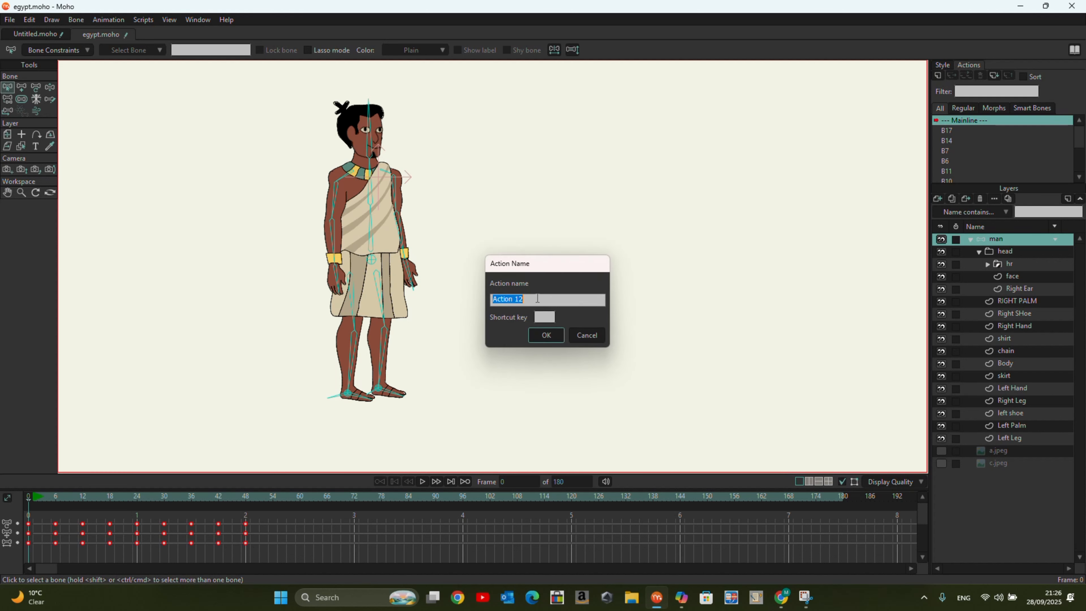
type("walk")
left_click(550, 336)
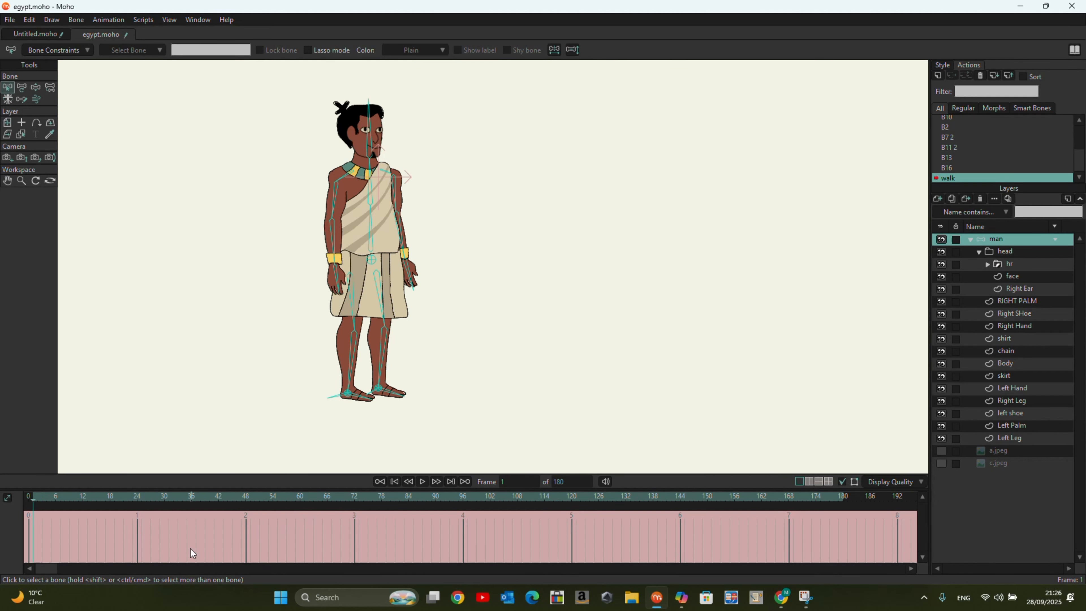
key("ctrl+v")
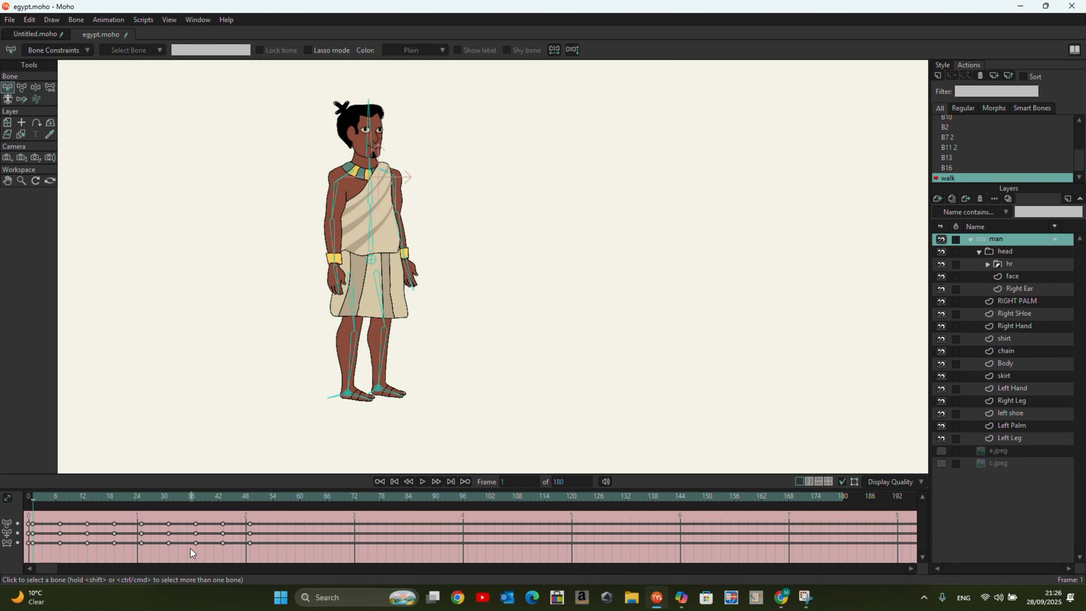
Move the walk action near the top of the actions list and delete all walk keyframes from the Mainline
left_click_drag(960, 178, 970, 134)
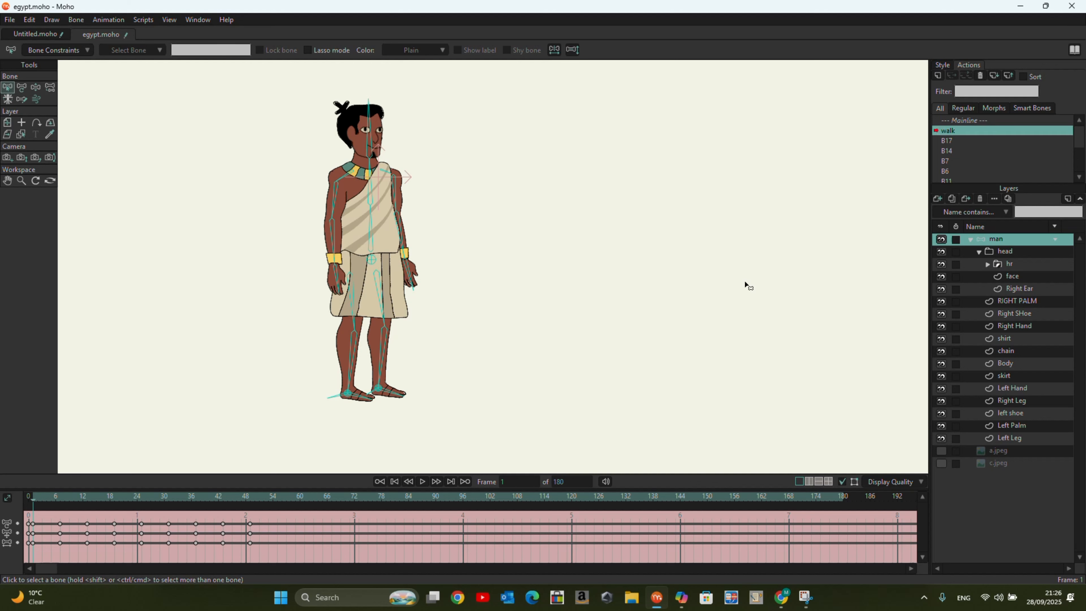
double_click(968, 120)
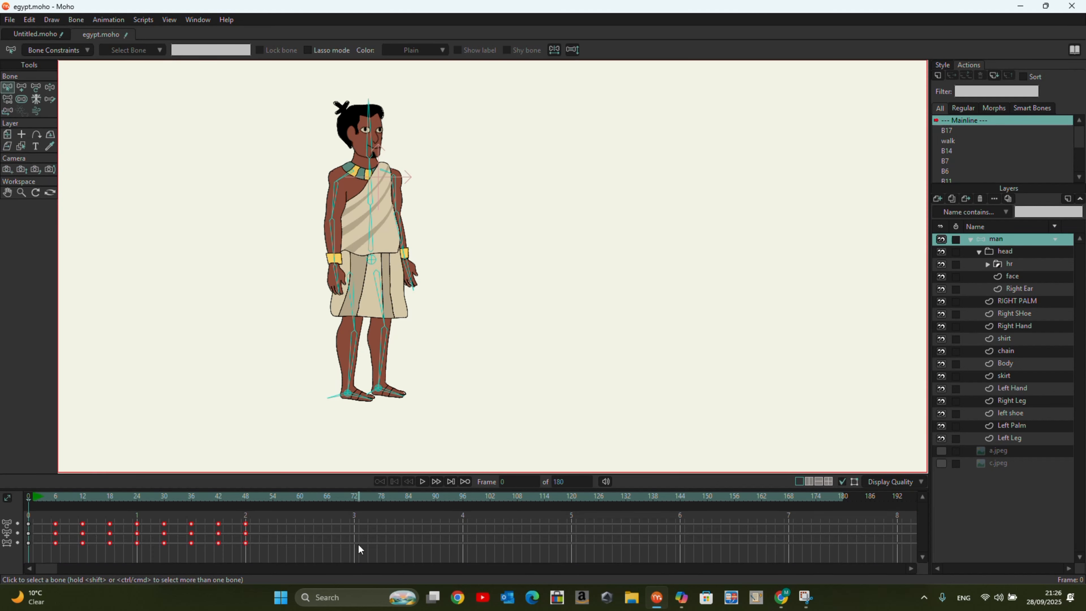
left_click_drag(280, 518, 2, 575)
key("Delete")
Insert a copy of the walk action into the Mainline at frame 2 and play it back from the start
left_click(42, 499)
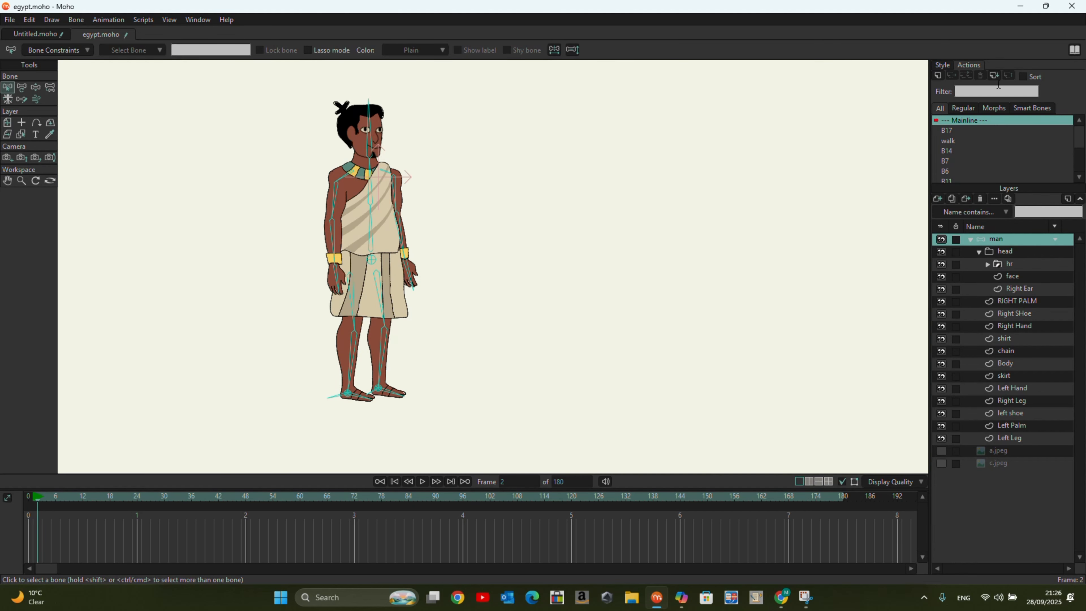
left_click(964, 142)
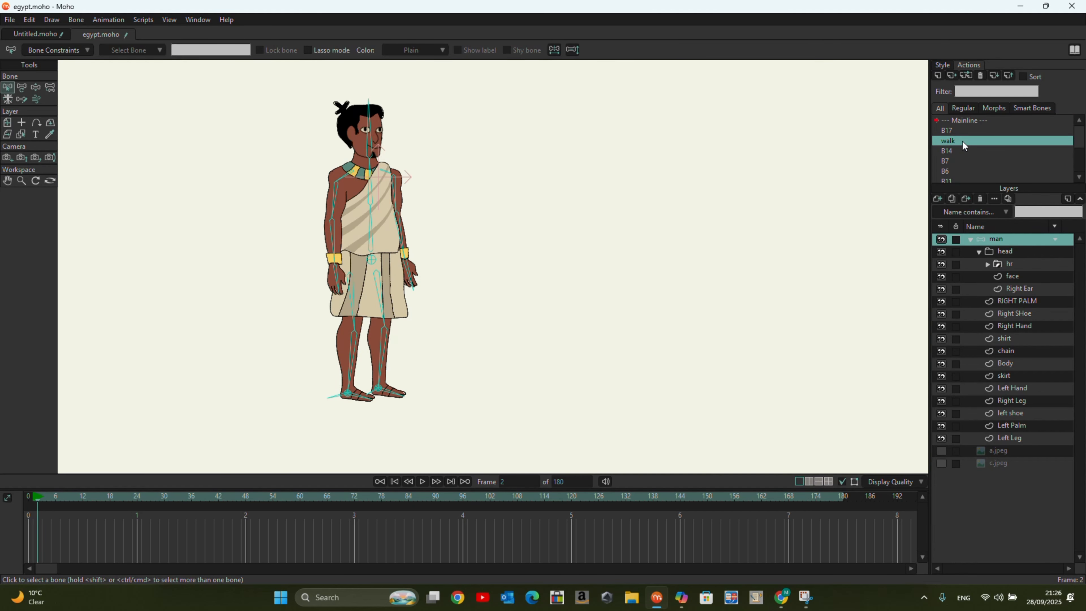
left_click(967, 77)
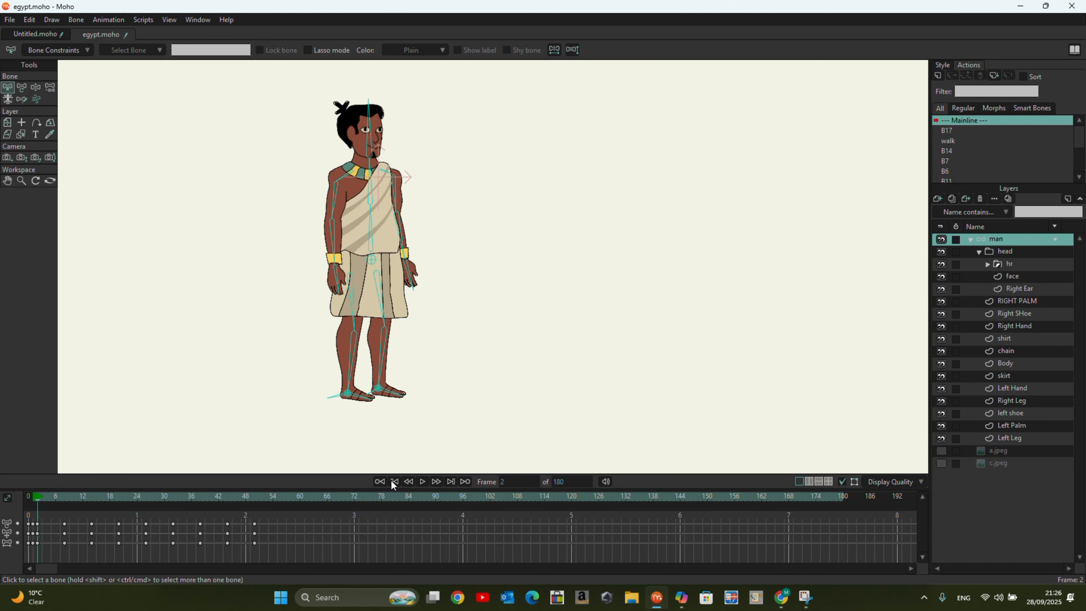
left_click(423, 482)
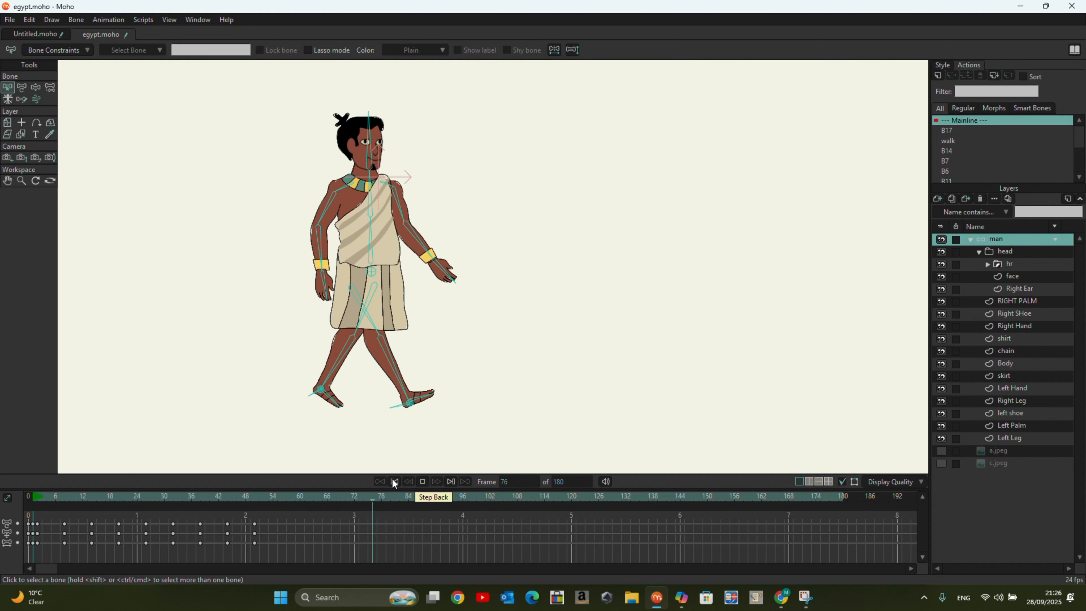
left_click(395, 482)
left_click(423, 481)
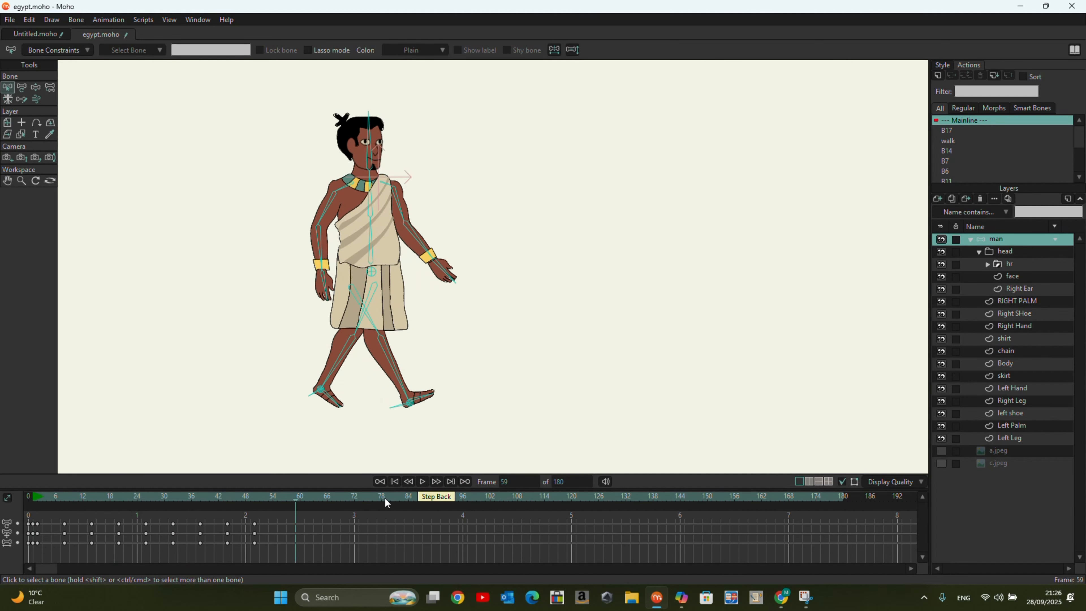
left_click(394, 482)
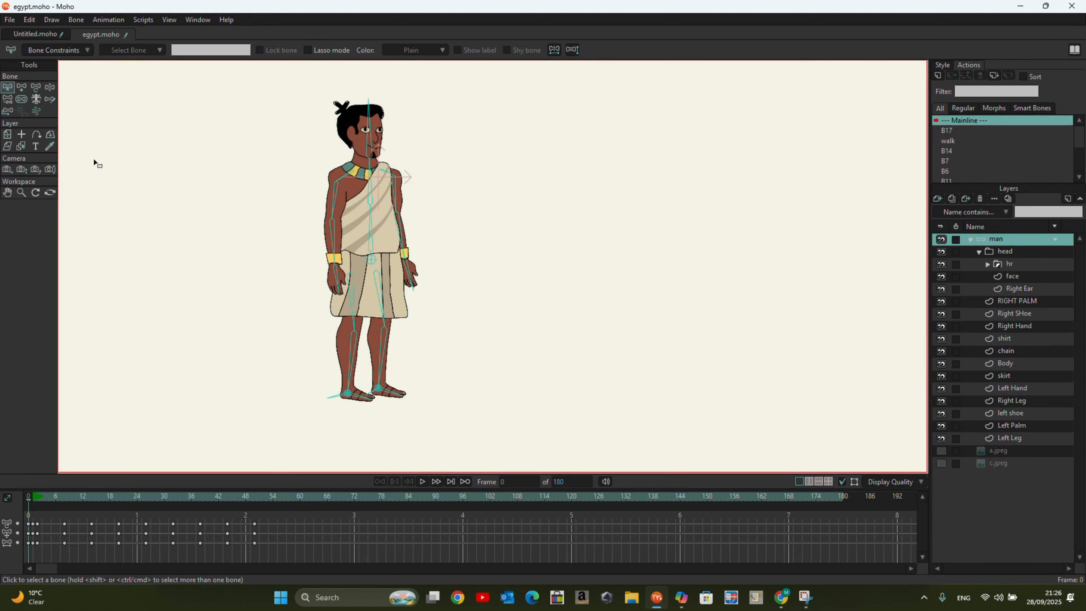
Delete the inserted walk keyframes from the Mainline timeline
left_click(9, 19)
left_click(372, 171)
left_click_drag(316, 513, 2, 596)
key("Delete")
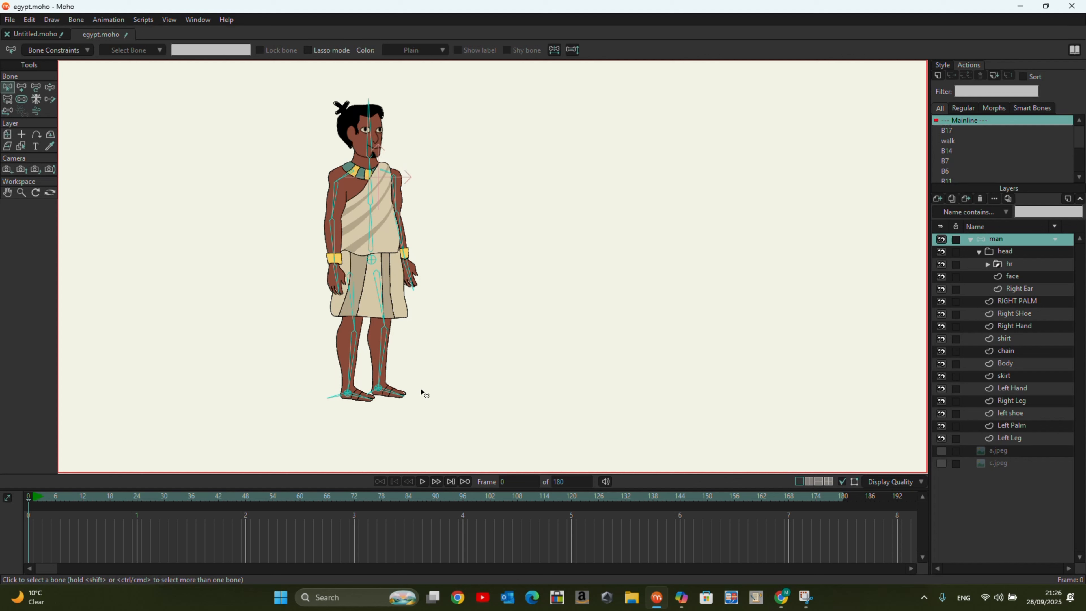
At frame 12, raise the man's body by the hip bone B1 with Manipulate Bones
left_click(373, 263)
left_click_drag(31, 504, 84, 510)
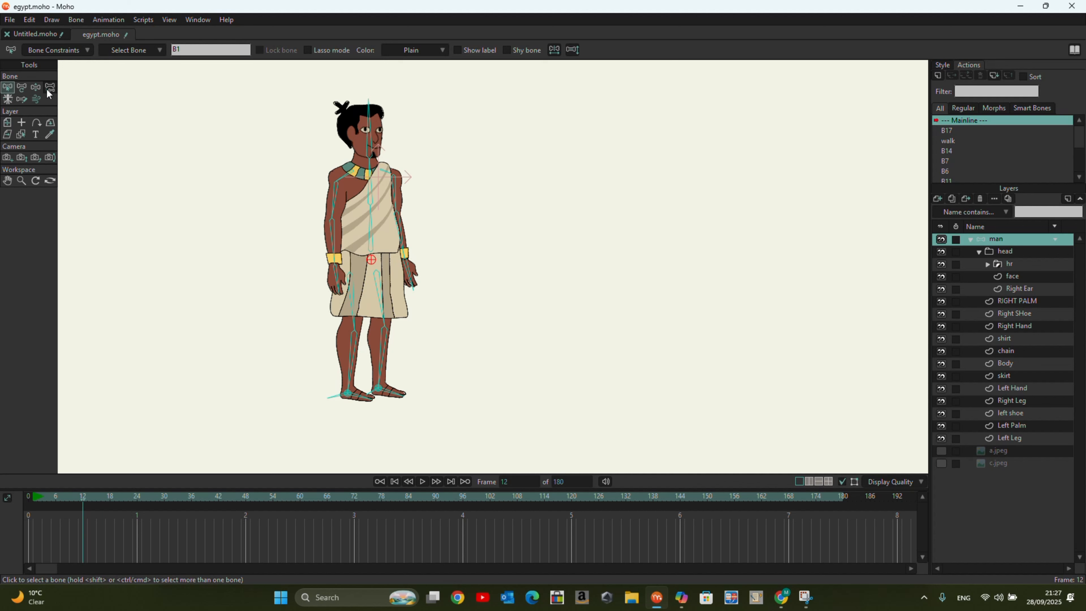
left_click(36, 87)
left_click_drag(373, 261, 387, 214)
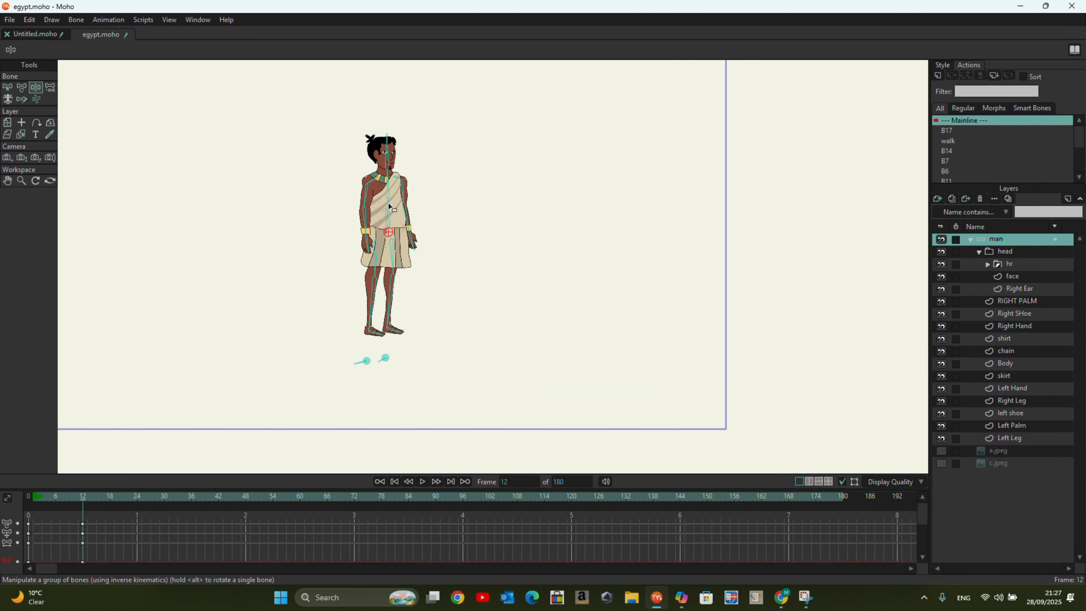
At frame 12, spread the man's legs into a leap, with the front foot forward and the rear foot back
scroll(401, 258, "up", 3)
scroll(392, 267, "down", 2)
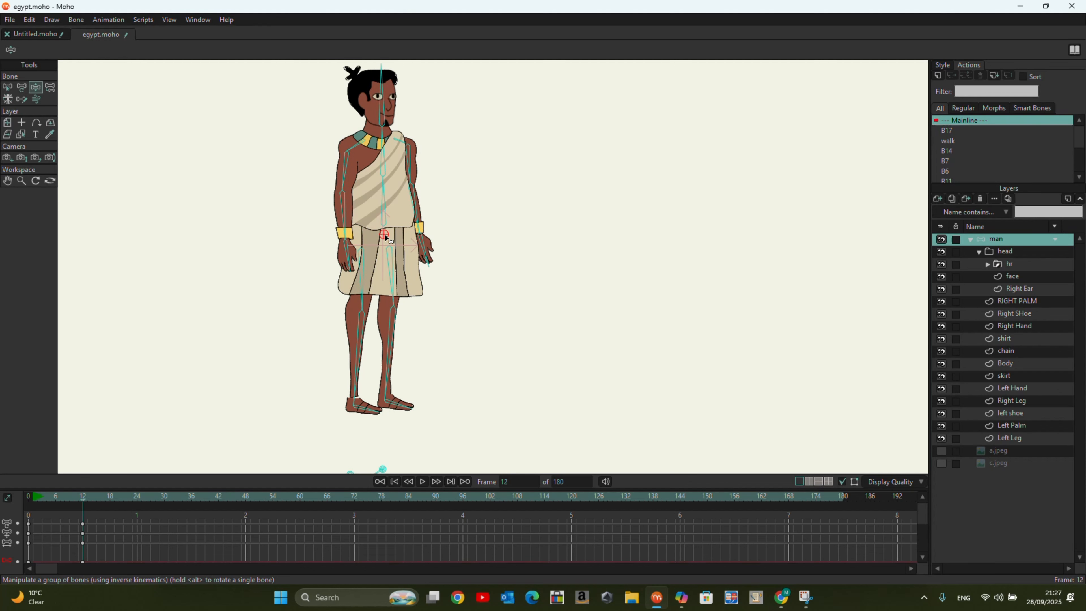
scroll(387, 364, "down", 1)
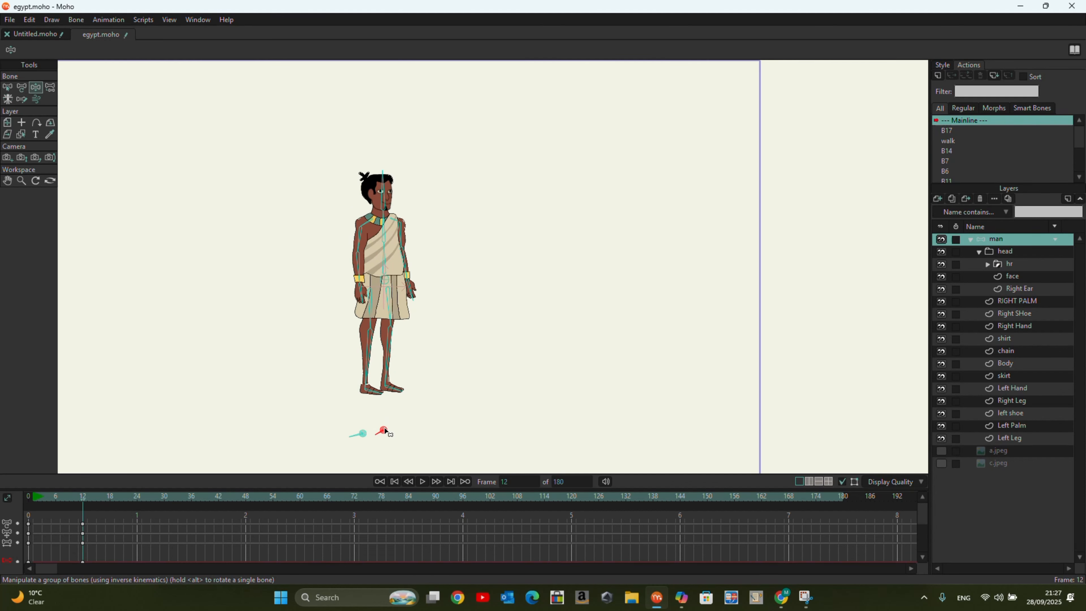
left_click_drag(388, 377, 436, 361)
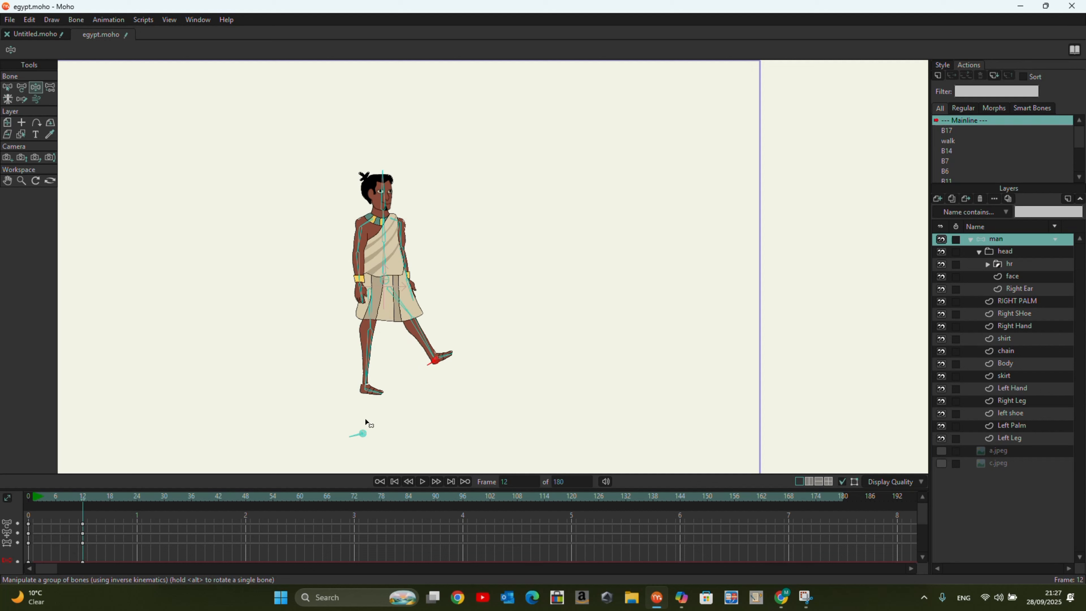
left_click_drag(367, 387, 340, 360)
Scrub through the leap between the start and frame 12 and play it back
left_click(72, 511)
left_click_drag(70, 513, 37, 534)
scroll(364, 202, "down", 2)
scroll(352, 302, "up", 1)
scroll(352, 300, "up", 2)
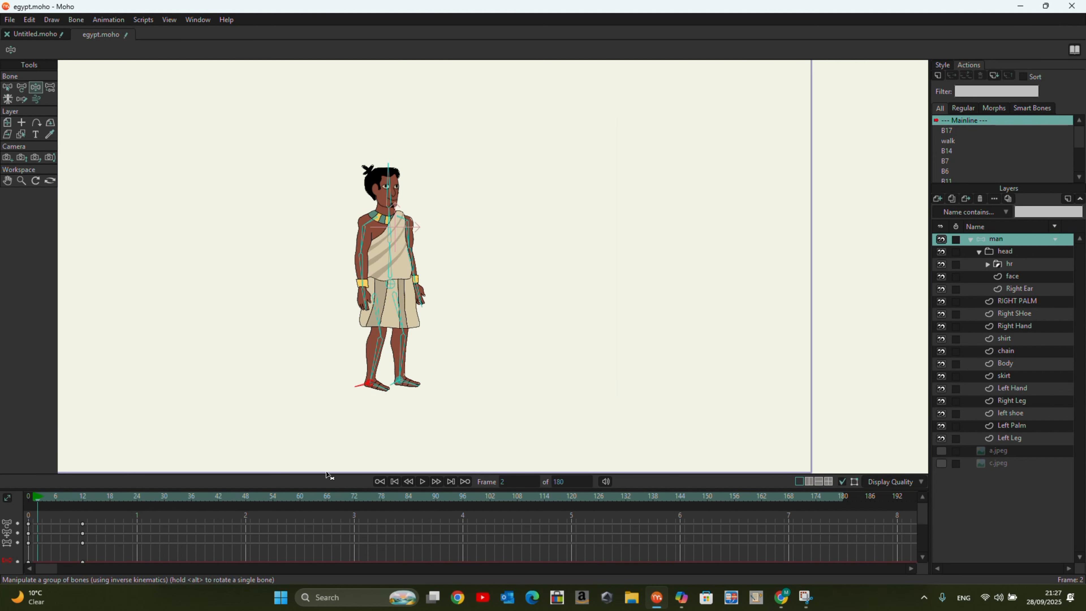
left_click(412, 479)
left_click(422, 482)
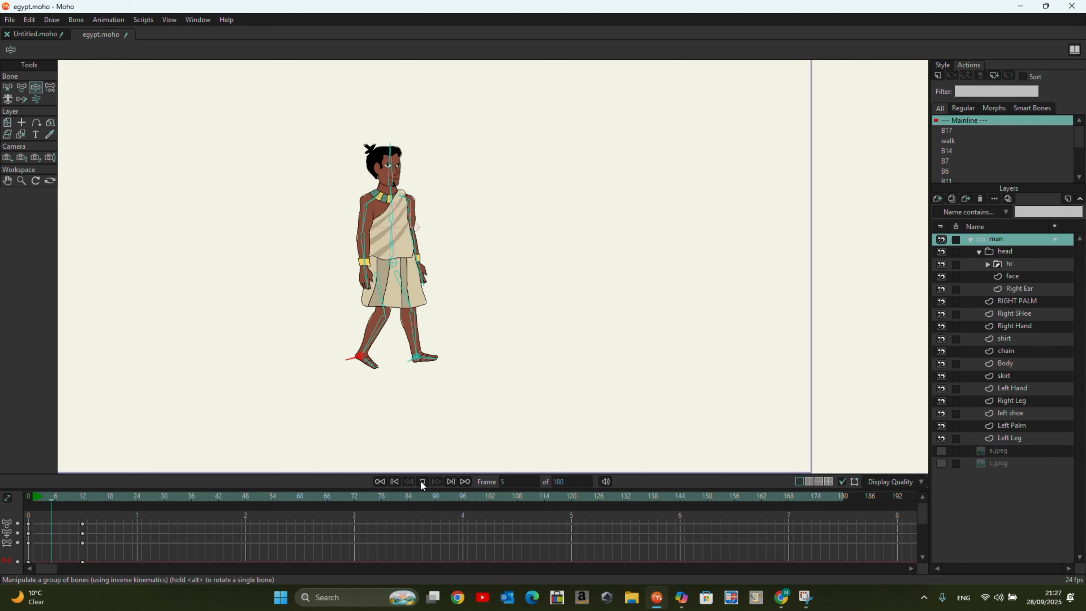
left_click_drag(121, 500, 56, 509)
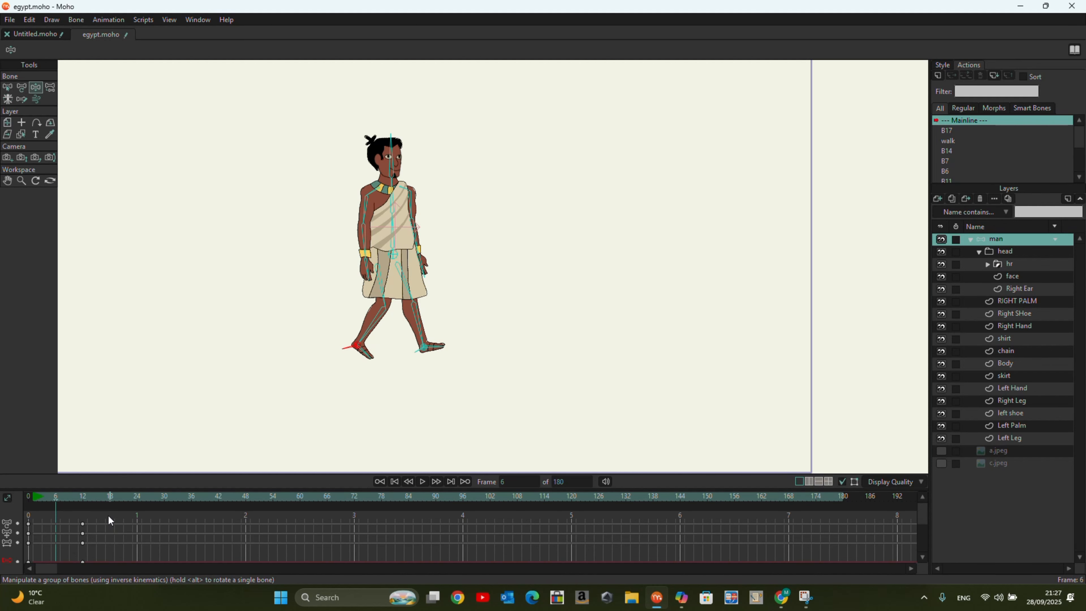
Delete all keyframes from the Mainline and, at frame 6, lower the man into a crouch by the hip bone
left_click_drag(111, 519, 65, 599)
mouse_move(65, 599)
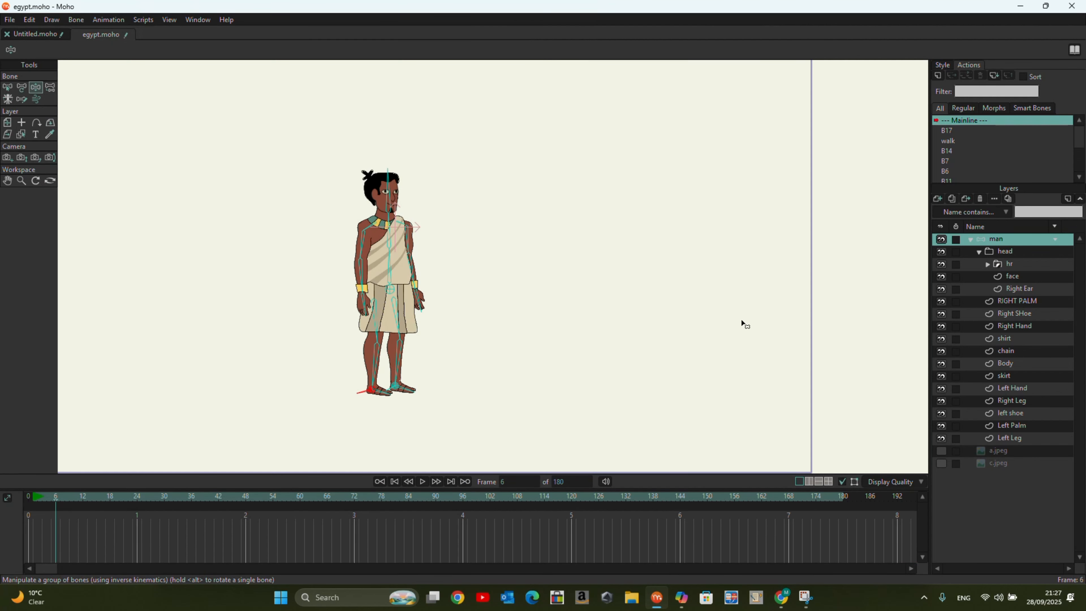
left_click_drag(388, 290, 392, 309)
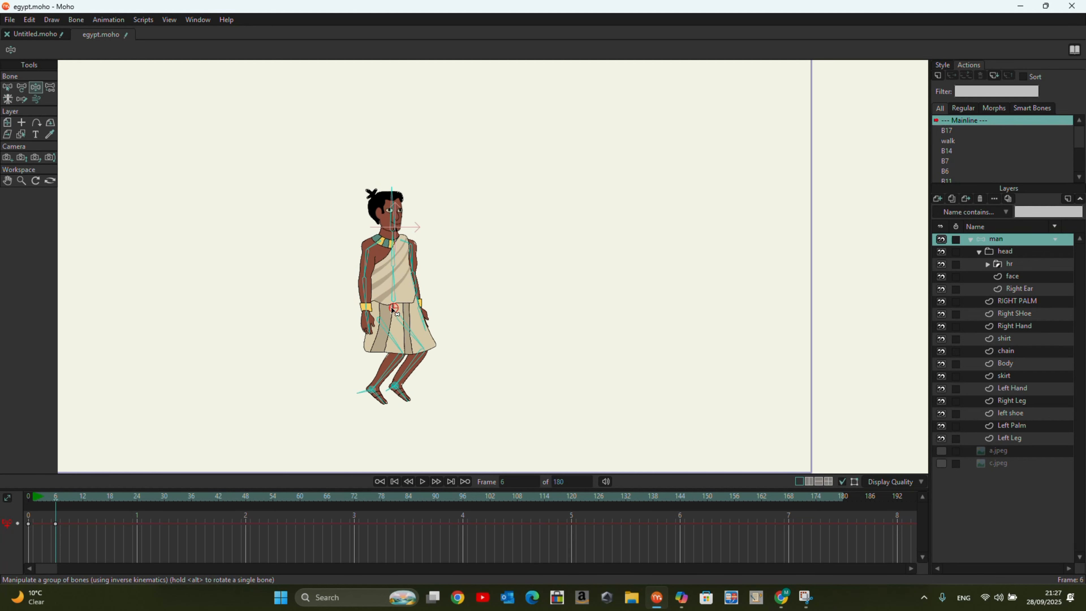
left_click_drag(391, 308, 392, 308)
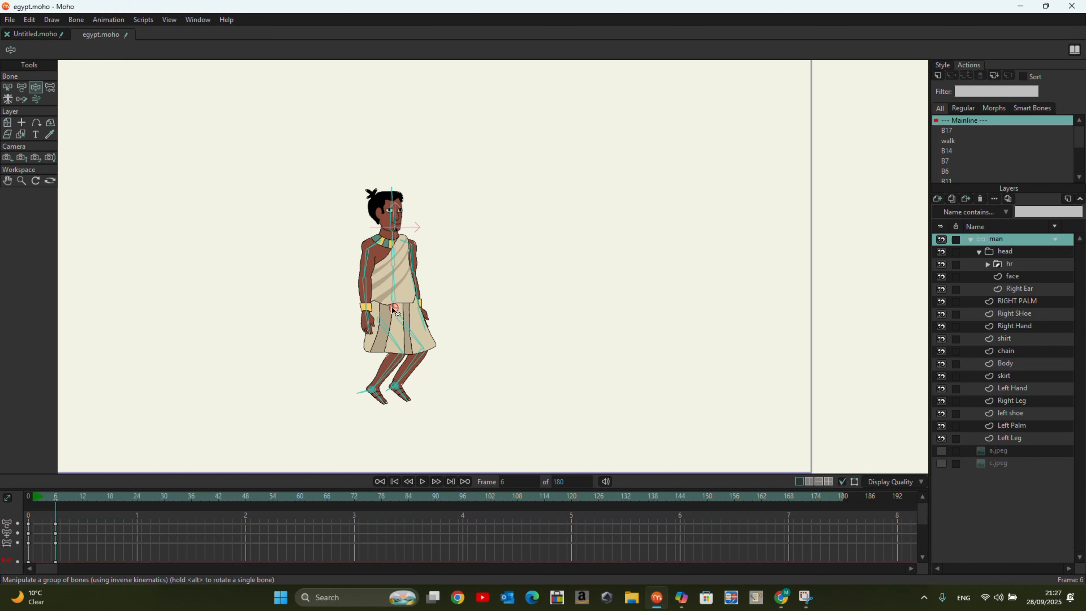
At frame 6, bend both of the crouching man's arms forward and tilt his head slightly
left_click_drag(369, 319, 442, 318)
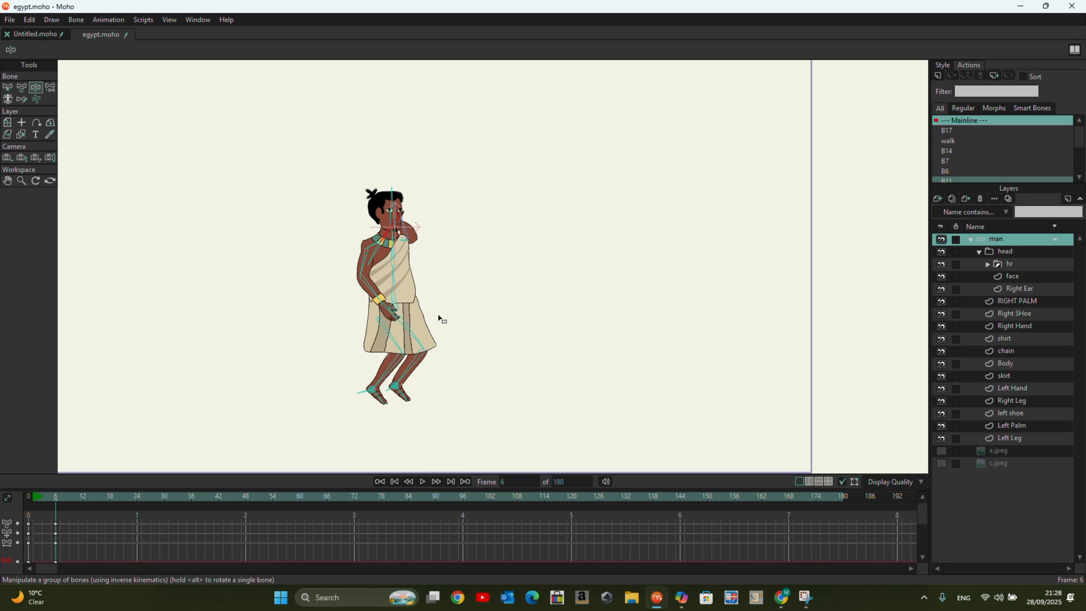
key("ctrl+z")
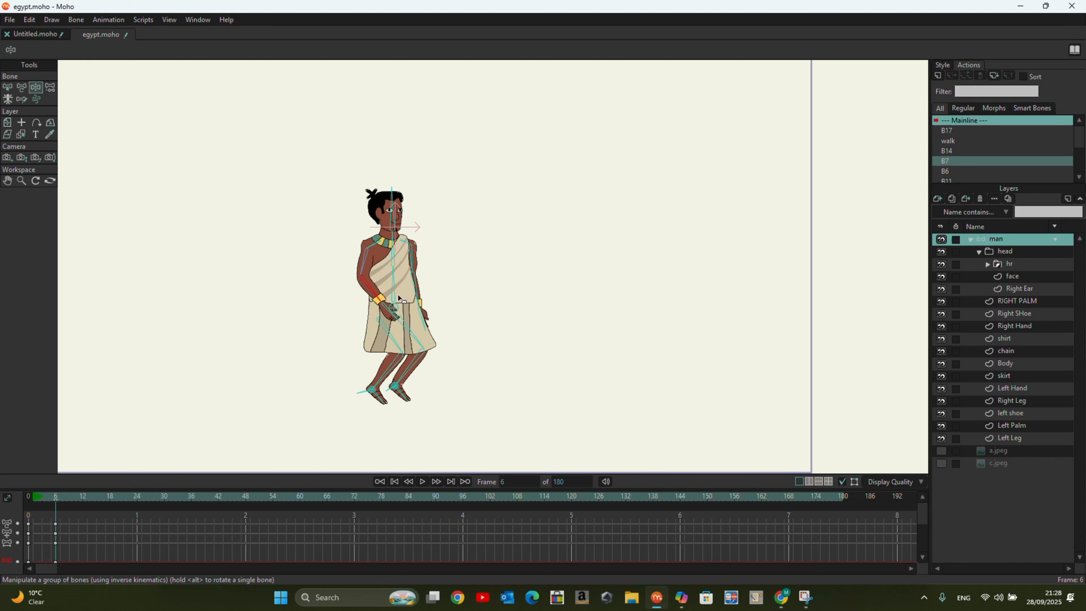
scroll(418, 304, "up", 3)
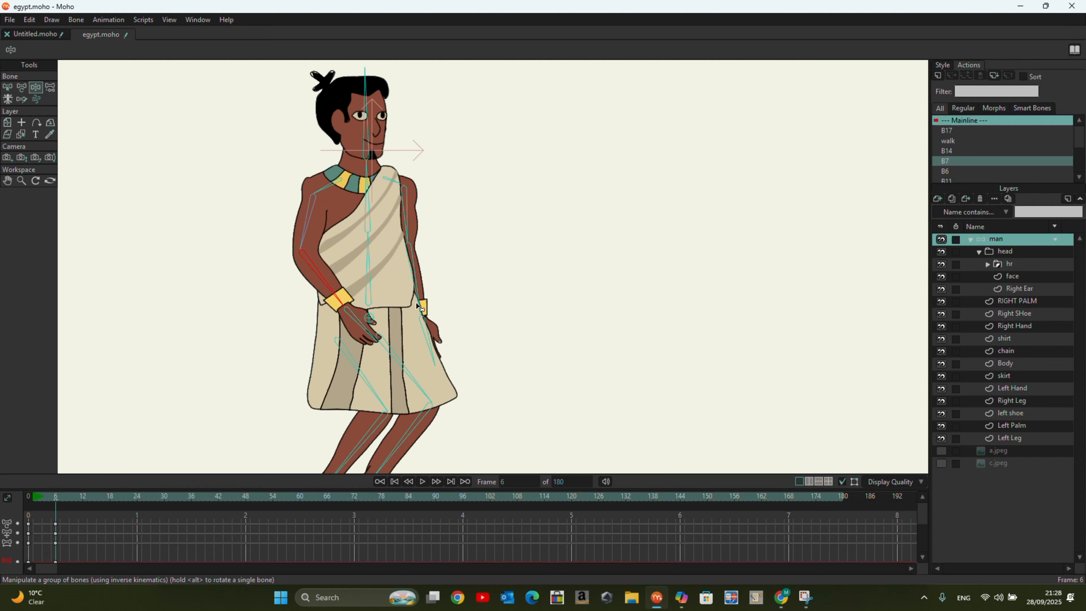
left_click_drag(418, 305, 459, 264)
mouse_move(55, 500)
left_mouse_down()
mouse_move(22, 506)
mouse_move(55, 513)
left_mouse_up()
left_click_drag(366, 139, 371, 137)
scroll(371, 137, "down", 3)
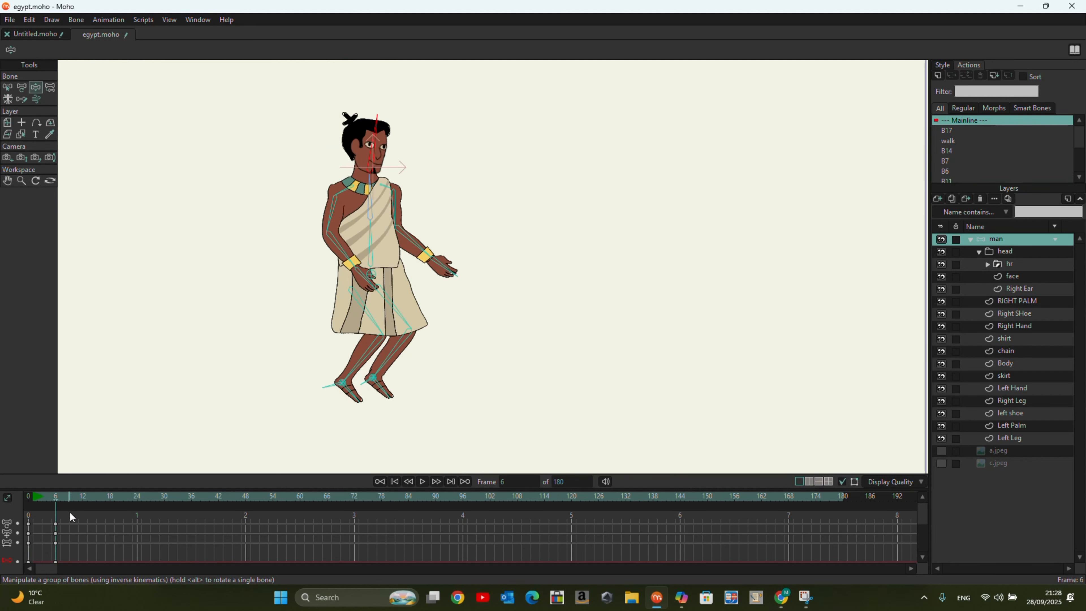
At frame 12, raise the body by the hip bone and spread the legs forward and back into a mid-air leap
left_click_drag(59, 504, 82, 508)
left_click_drag(375, 279, 376, 214)
left_click_drag(373, 378, 451, 315)
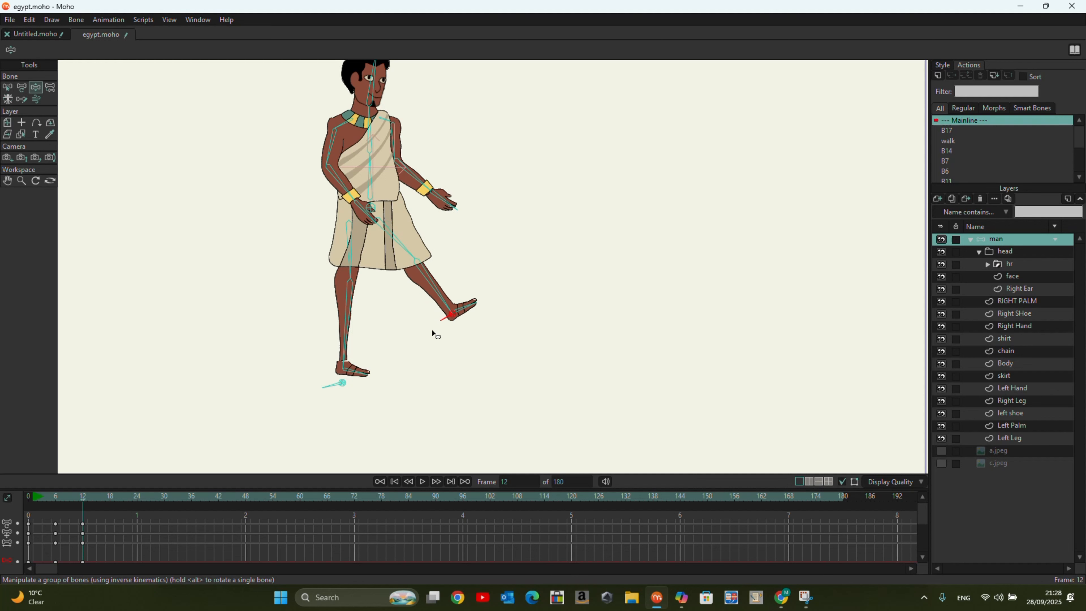
left_click_drag(342, 383, 276, 298)
Lift both arms further at frame 12 and tilt the head slightly back to finish the leap pose
left_click_drag(349, 194, 332, 190)
left_click_drag(333, 127, 340, 130)
left_click_drag(409, 177, 444, 136)
left_click_drag(373, 67, 362, 58)
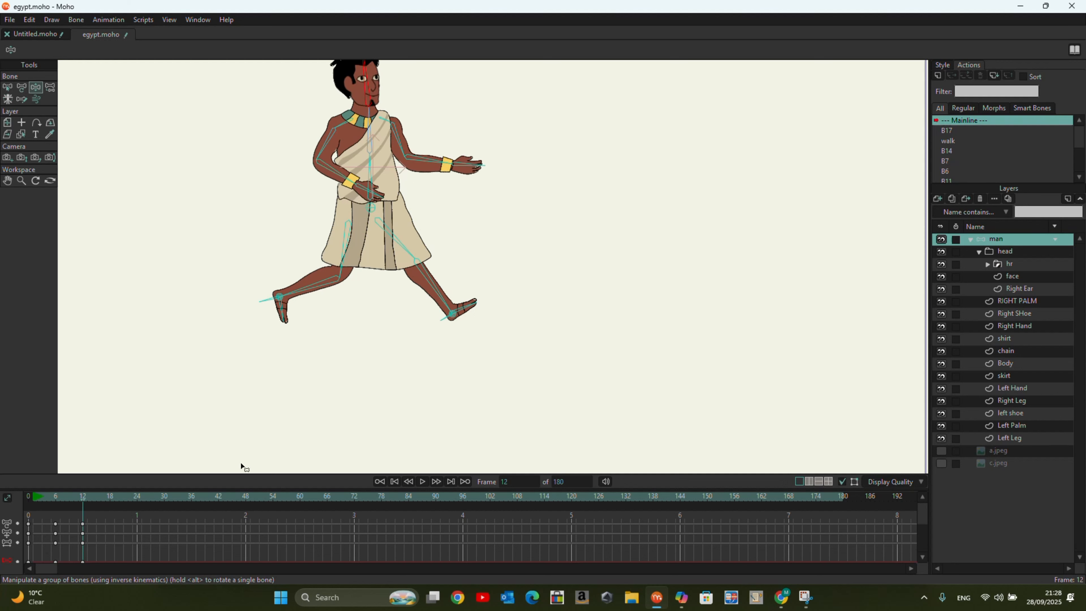
Play back the crouch and leap from the start
left_click(394, 482)
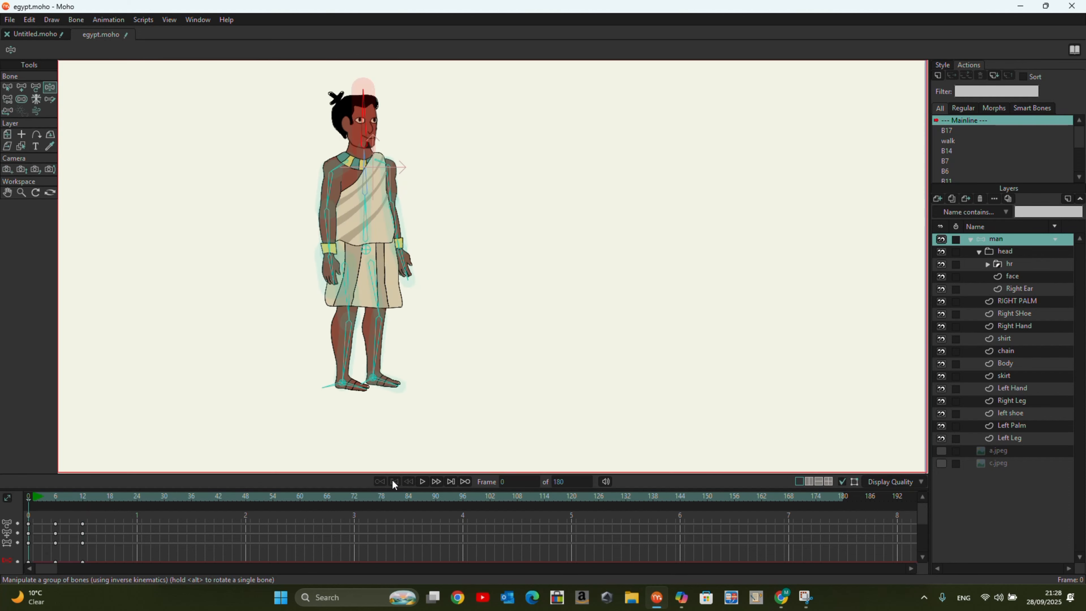
left_click(423, 482)
left_click(423, 482)
At frame 18, move the whole man layer forward to about X 0.2976, Y -0.0192 with Transform Layer
left_click_drag(143, 509, 111, 481)
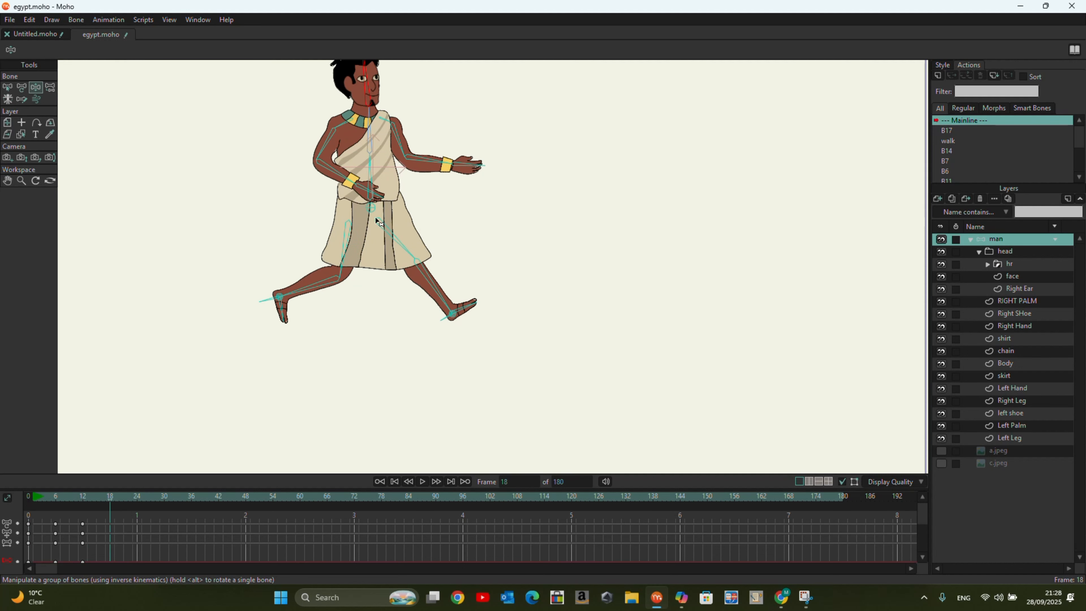
scroll(376, 220, "down", 2)
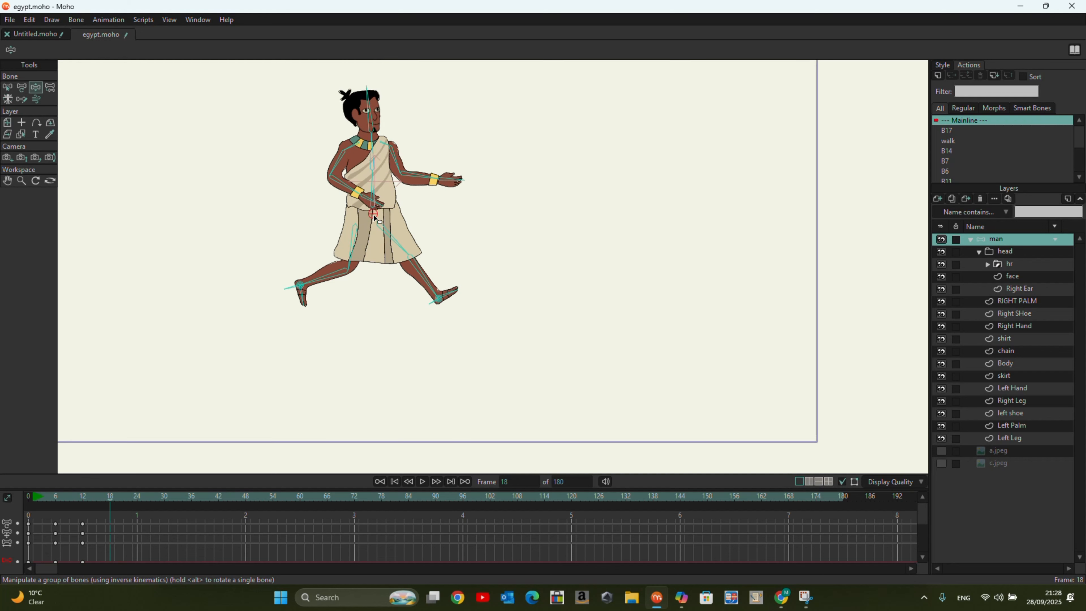
left_click_drag(375, 218, 431, 216)
left_click(7, 123)
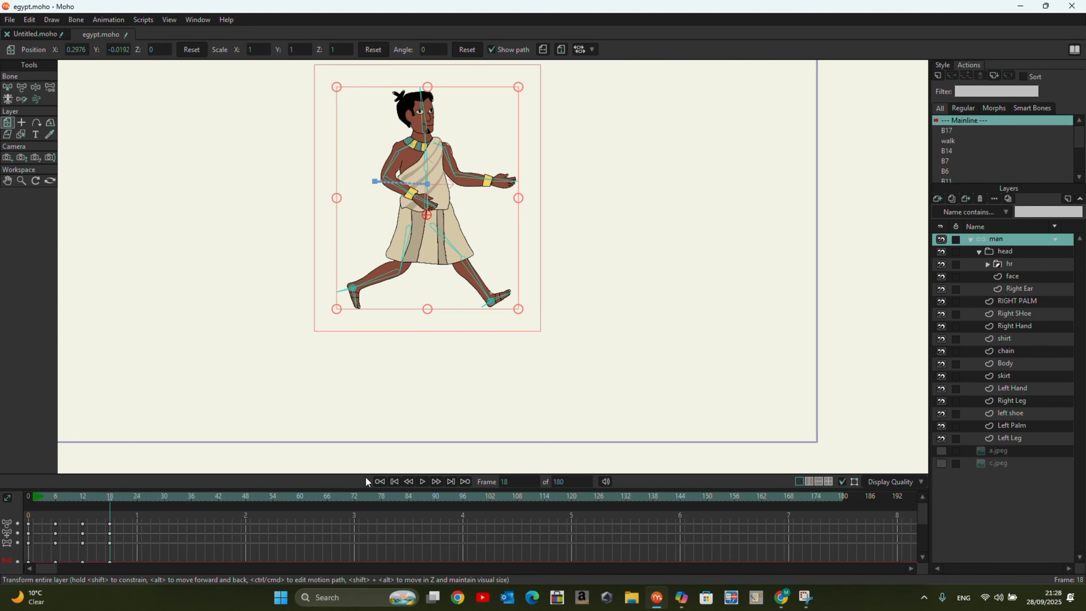
Play back the jump with the forward layer movement from the start
left_click(394, 481)
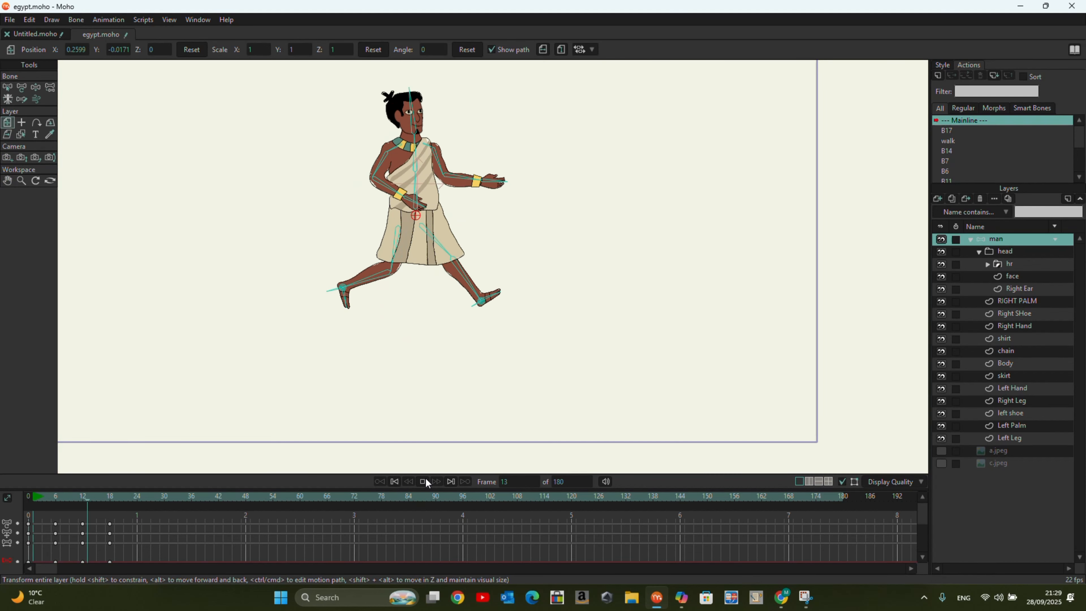
left_click(424, 480)
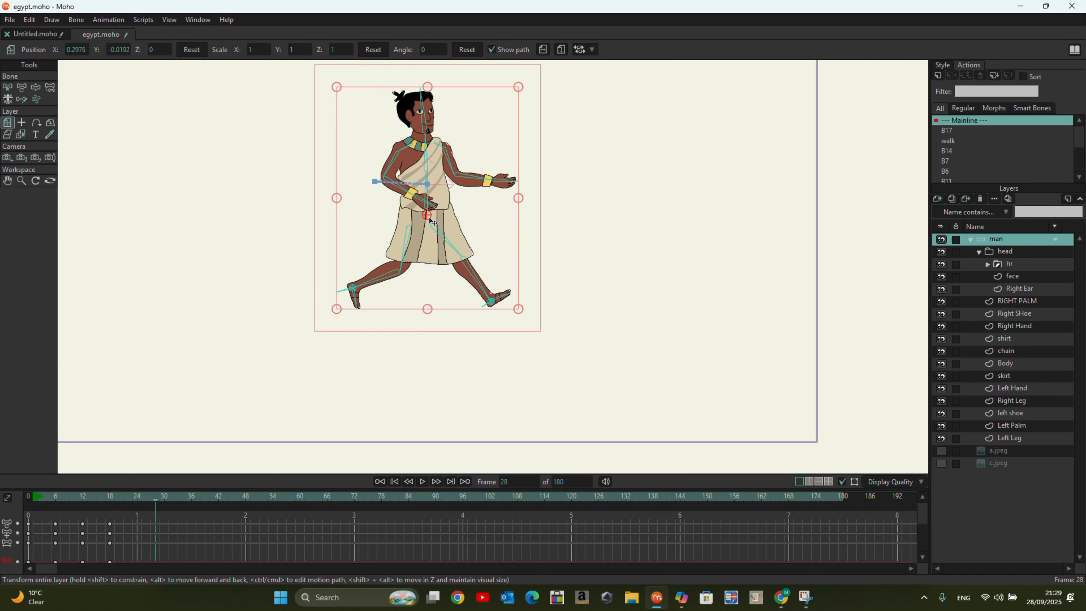
left_click(422, 225)
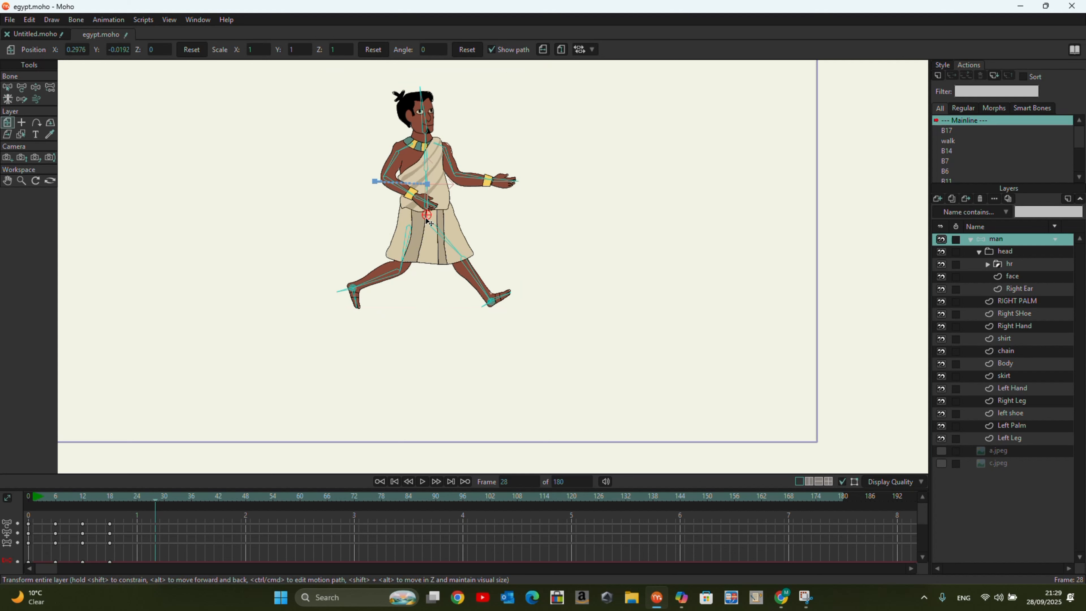
At frame 28, try a landing pose by lowering the body and both feet, and delete its keyframes
left_click(36, 87)
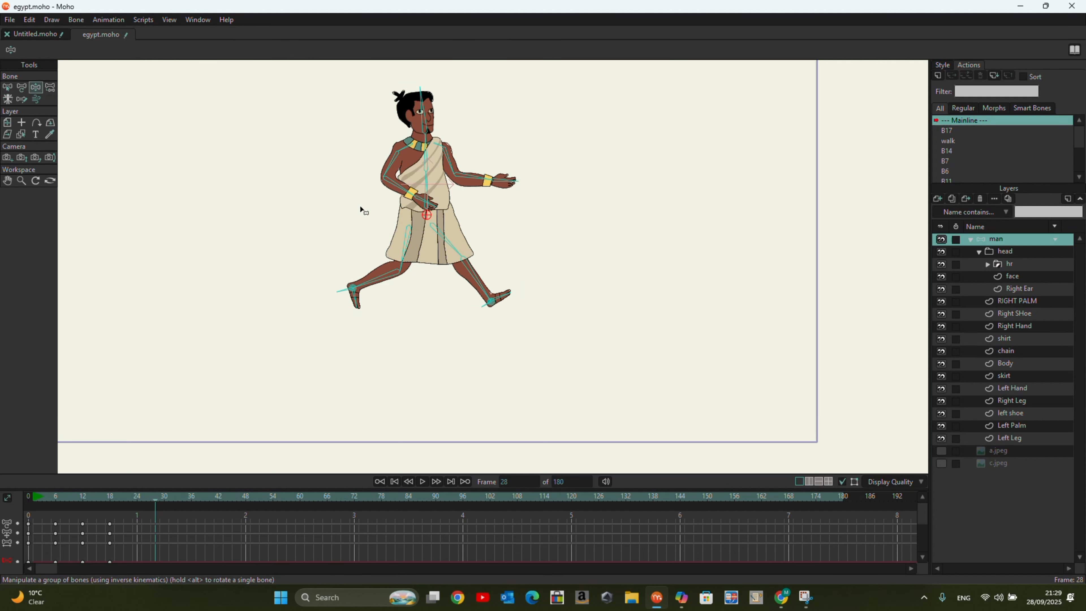
left_click_drag(429, 219, 430, 254)
left_click_drag(495, 304, 457, 361)
left_click_drag(355, 293, 390, 354)
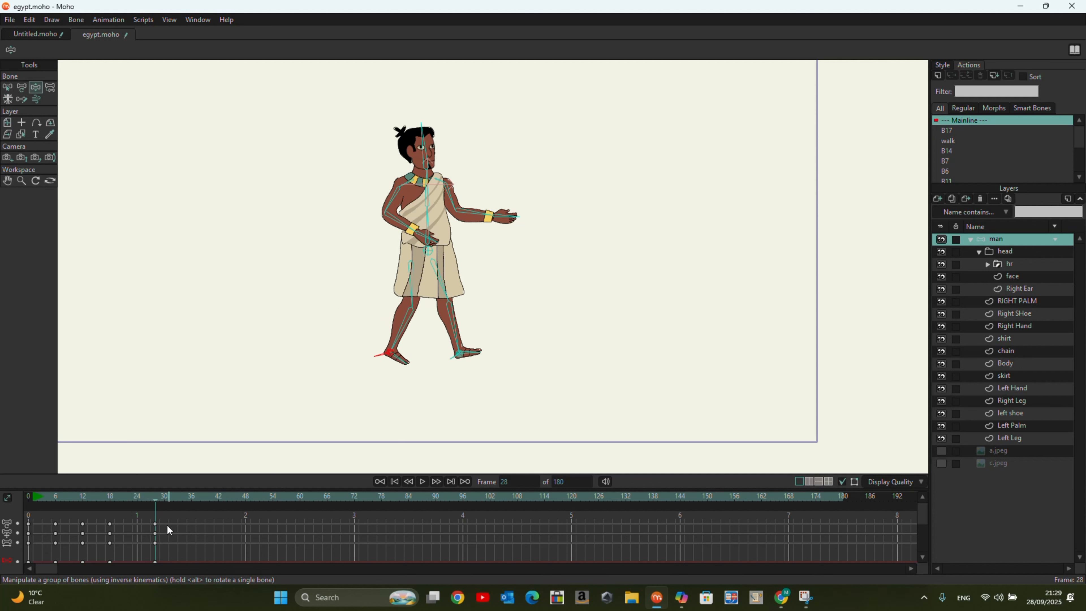
left_click_drag(143, 574, 133, 581)
key("Delete")
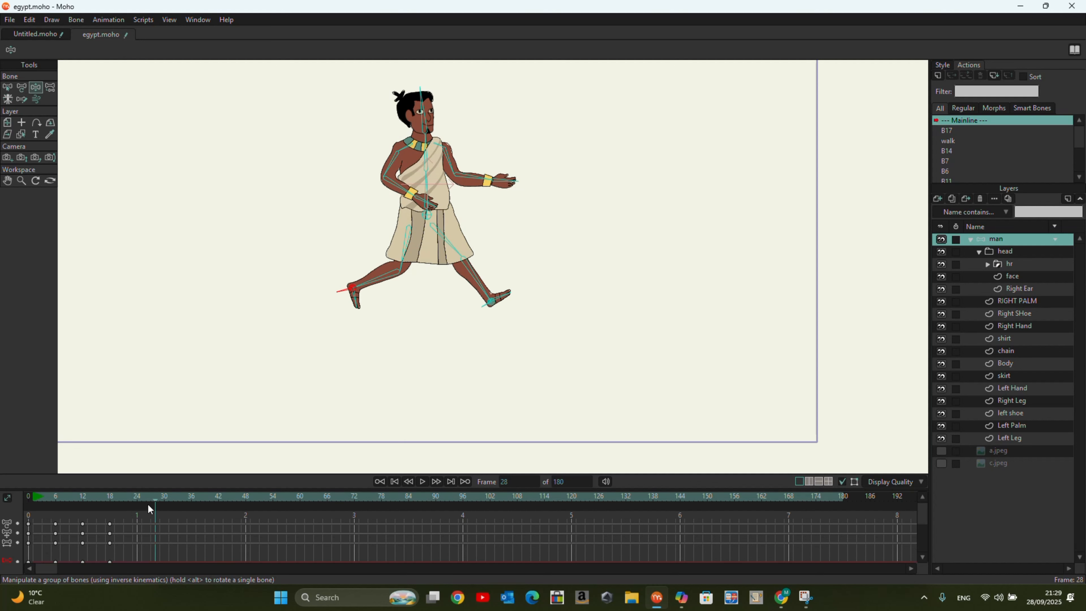
Try deleting the frame 18 keyframes and undo the deletion
left_click_drag(136, 503, 82, 527)
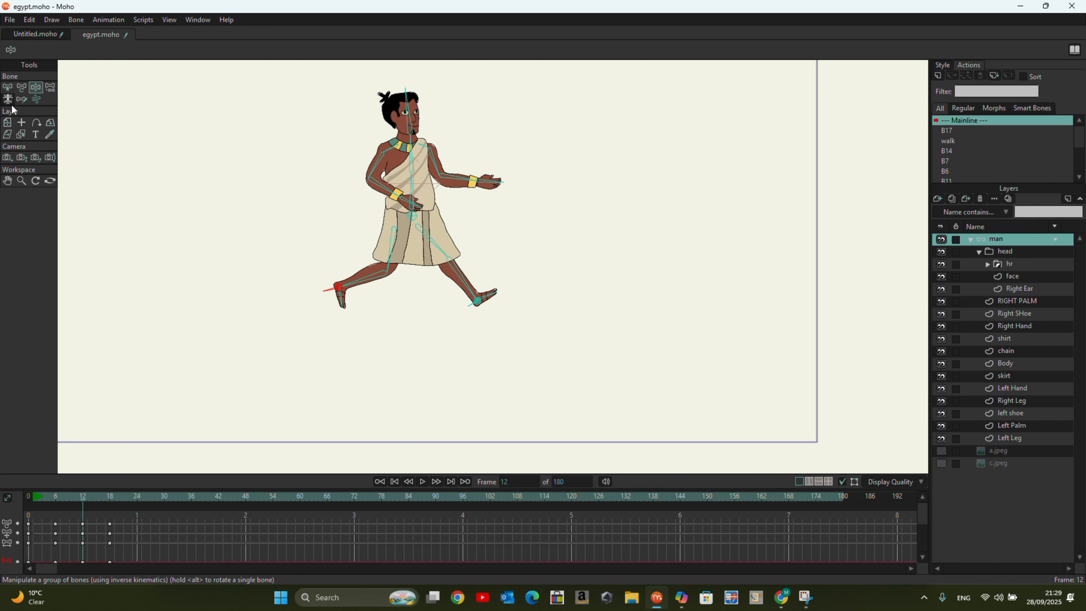
left_click(7, 123)
left_click_drag(99, 519, 134, 574)
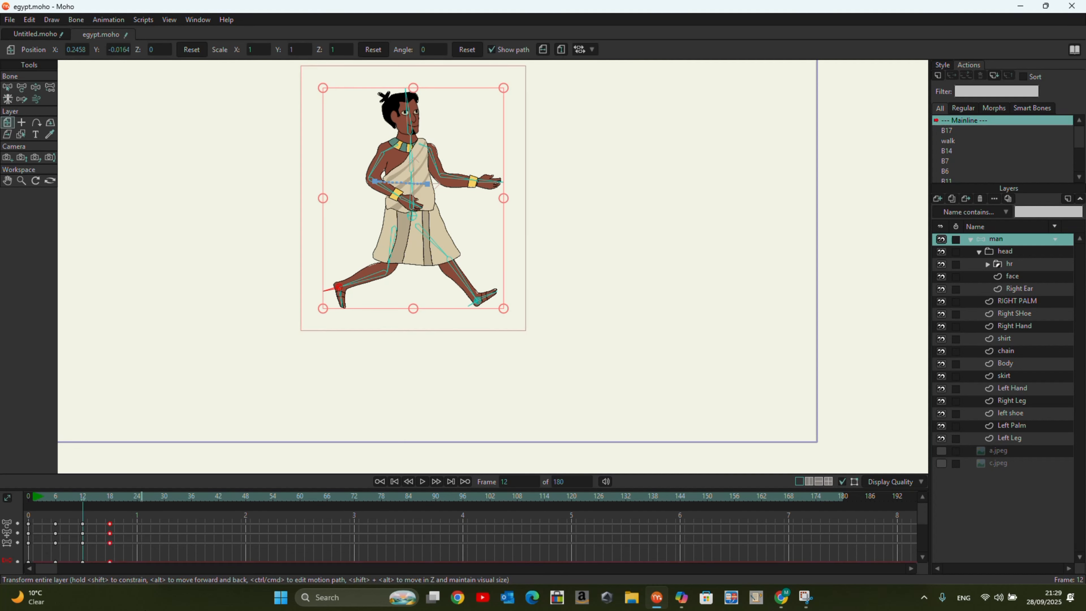
key("Delete")
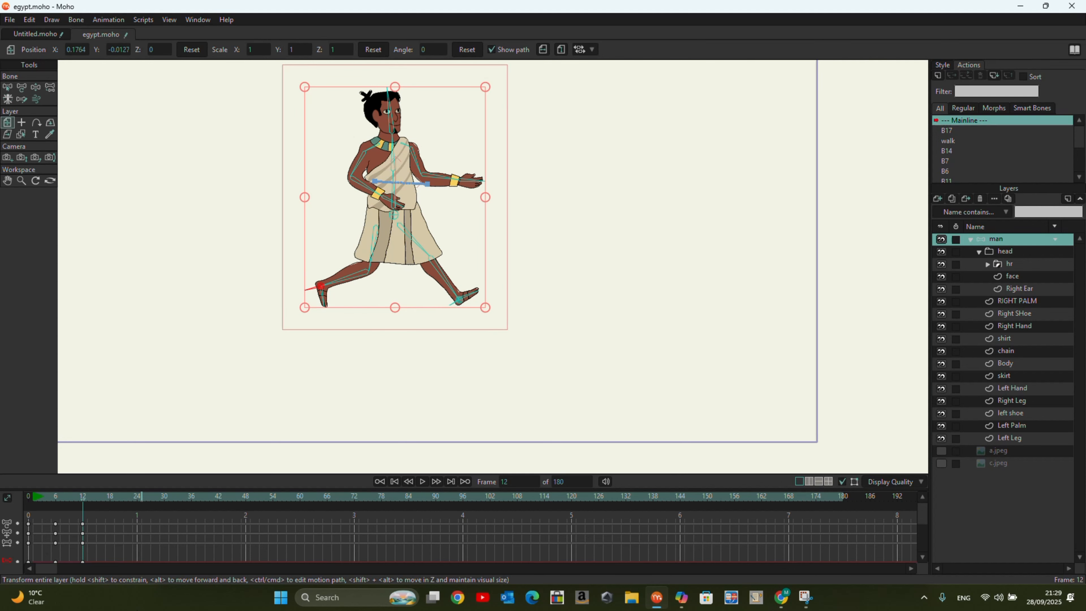
left_click_drag(82, 499, 85, 524)
key("ctrl+z")
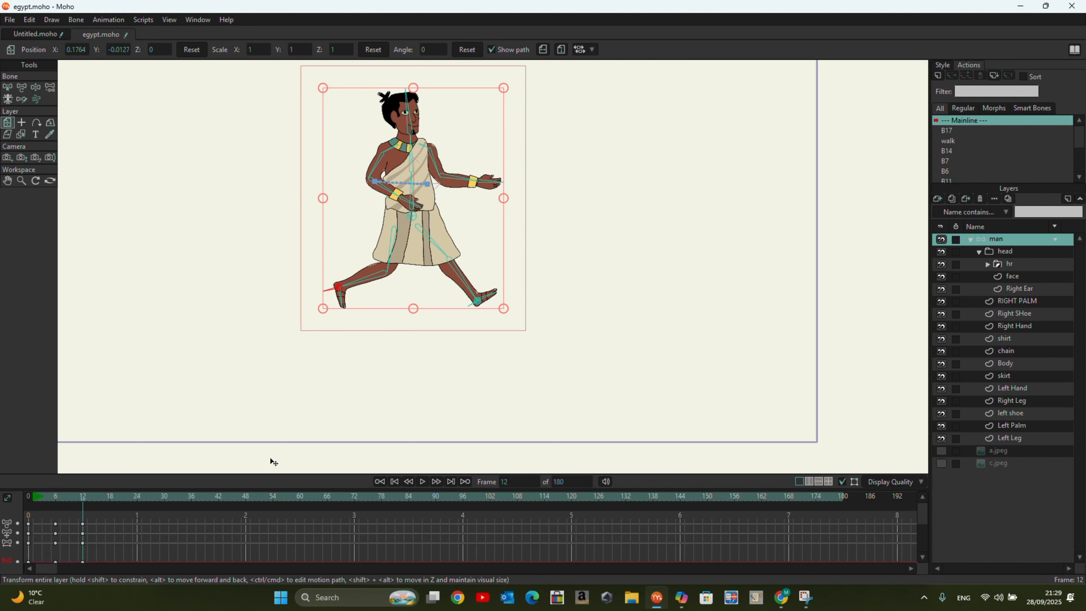
key("ctrl+z")
key("ctrl+z")
Try moving the man layer back at frame 24 and delete the keyframes after frame 12
left_click_drag(81, 497, 135, 490)
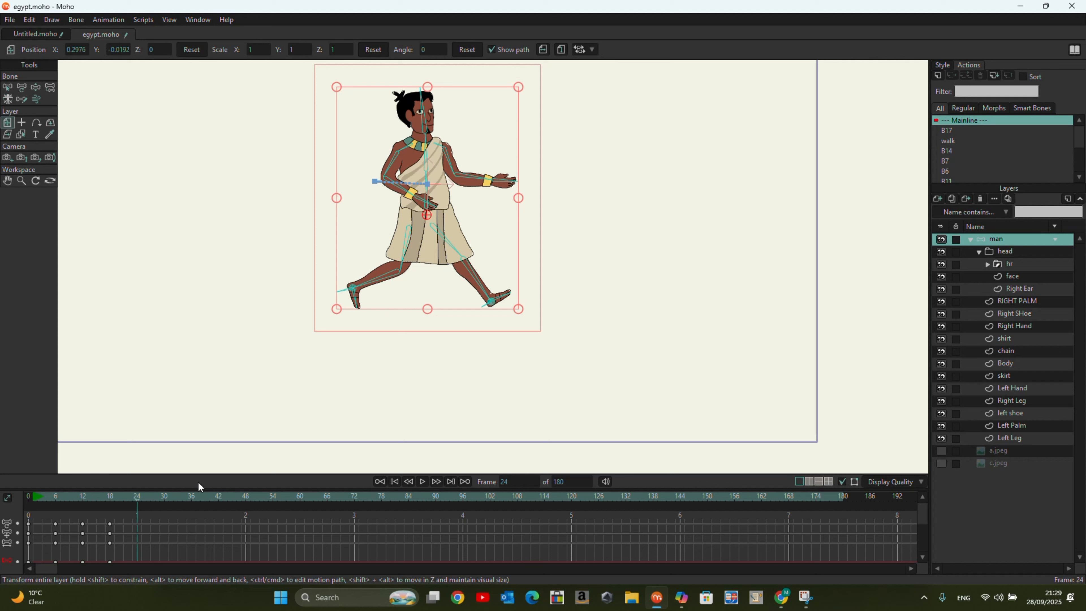
left_click_drag(447, 231, 393, 229)
mouse_move(139, 514)
left_mouse_down()
mouse_move(37, 513)
mouse_move(123, 510)
mouse_move(51, 518)
mouse_move(135, 575)
mouse_move(137, 605)
left_mouse_up()
key("Delete")
Copy the crouch keyframes from frame 6 to frame 19 and play back the jump
left_click_drag(61, 506, 116, 472)
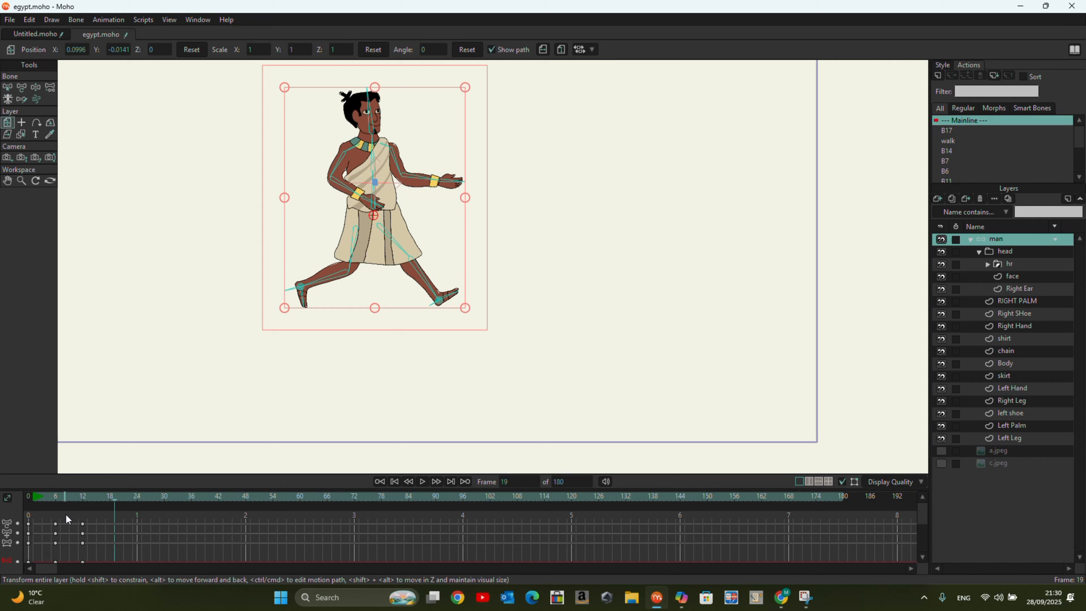
left_click_drag(63, 514, 51, 576)
key("ctrl+v")
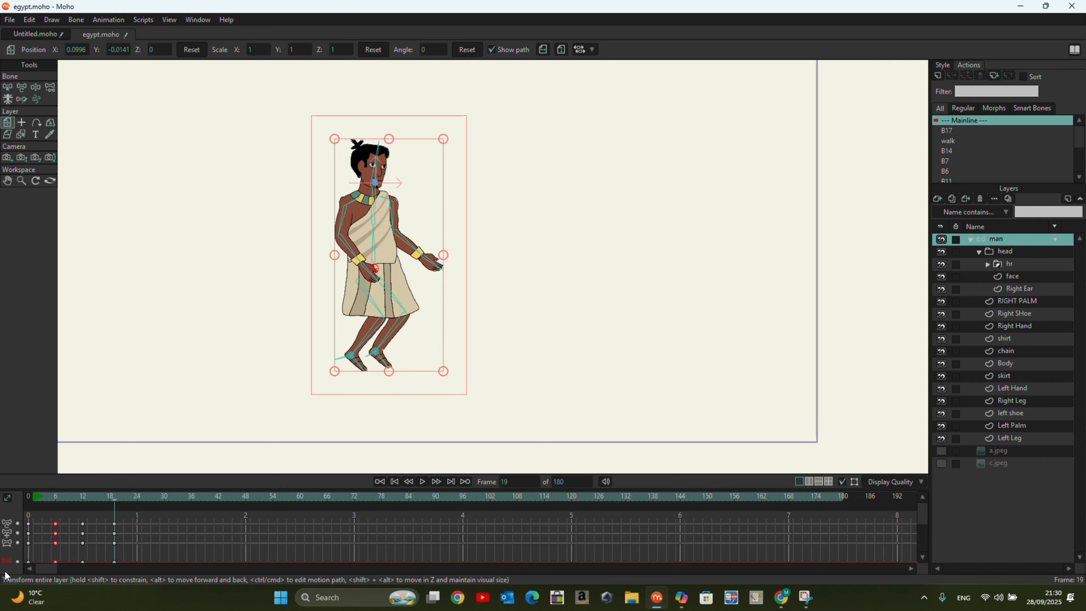
left_click_drag(118, 498, 44, 510)
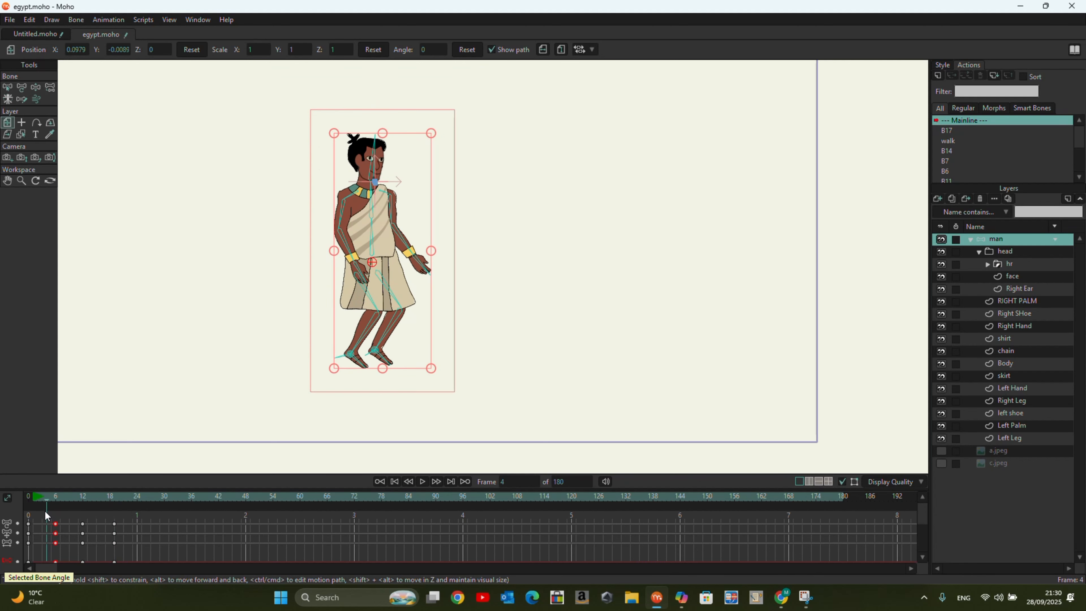
left_click(423, 482)
left_click(424, 481)
Copy the standing-pose keyframes from frame 0 to frame 24
left_click(139, 503)
left_click_drag(34, 517, 20, 548)
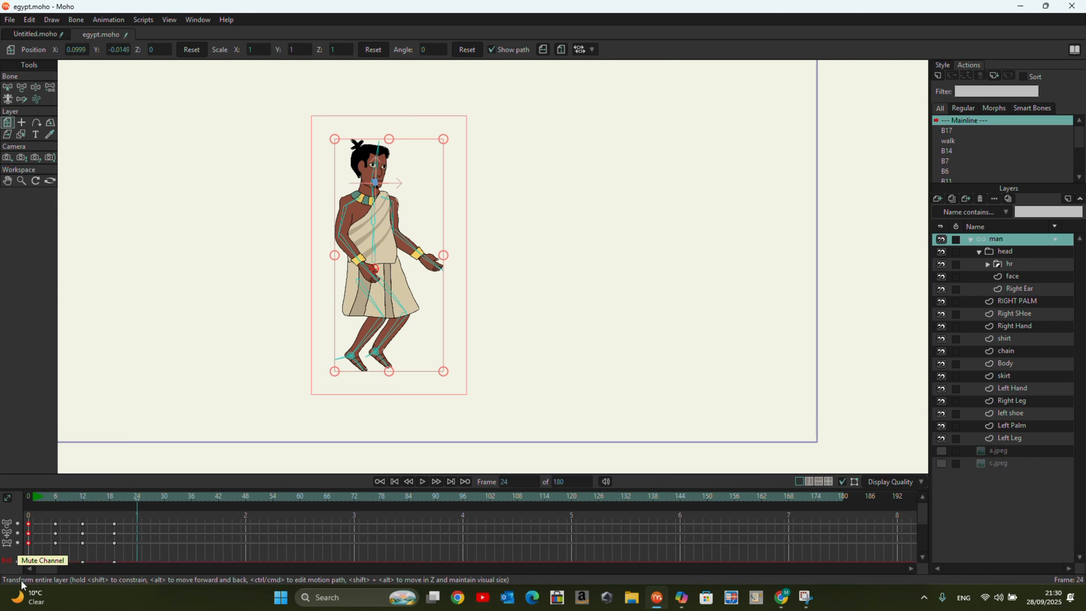
key("ctrl+c")
key("ctrl+v")
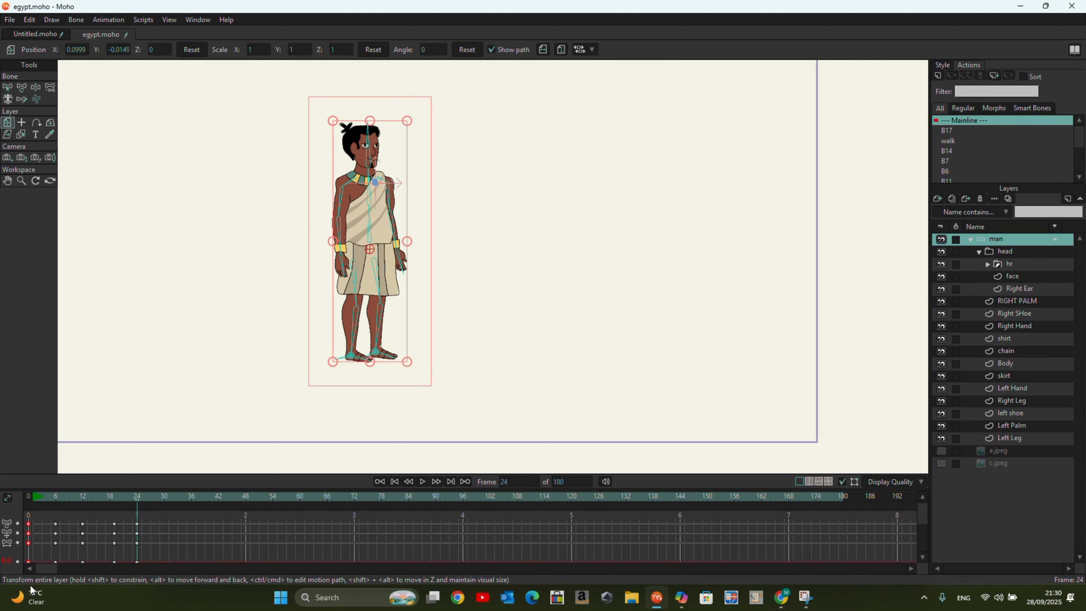
Play back the jump animation from the start to review it
left_click(395, 481)
left_click(422, 482)
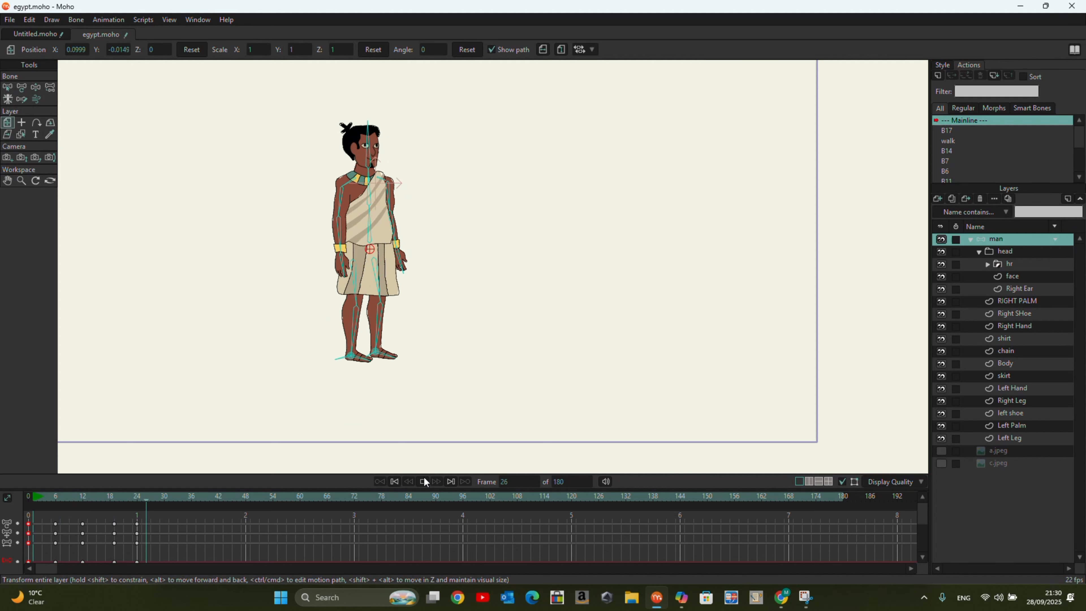
left_click(423, 481)
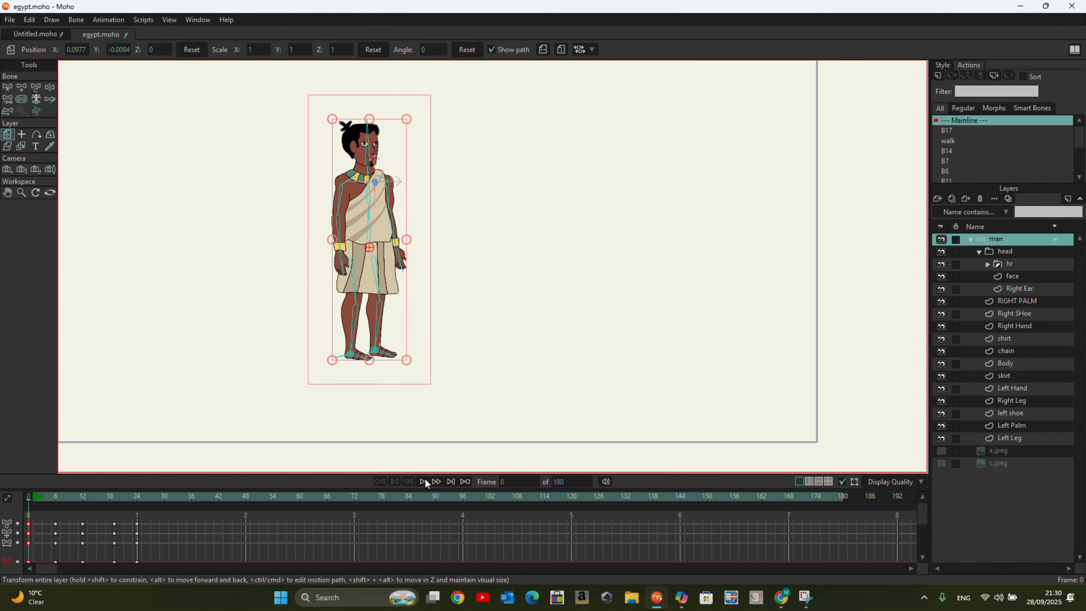
left_click(423, 481)
left_click(423, 481)
left_click(422, 481)
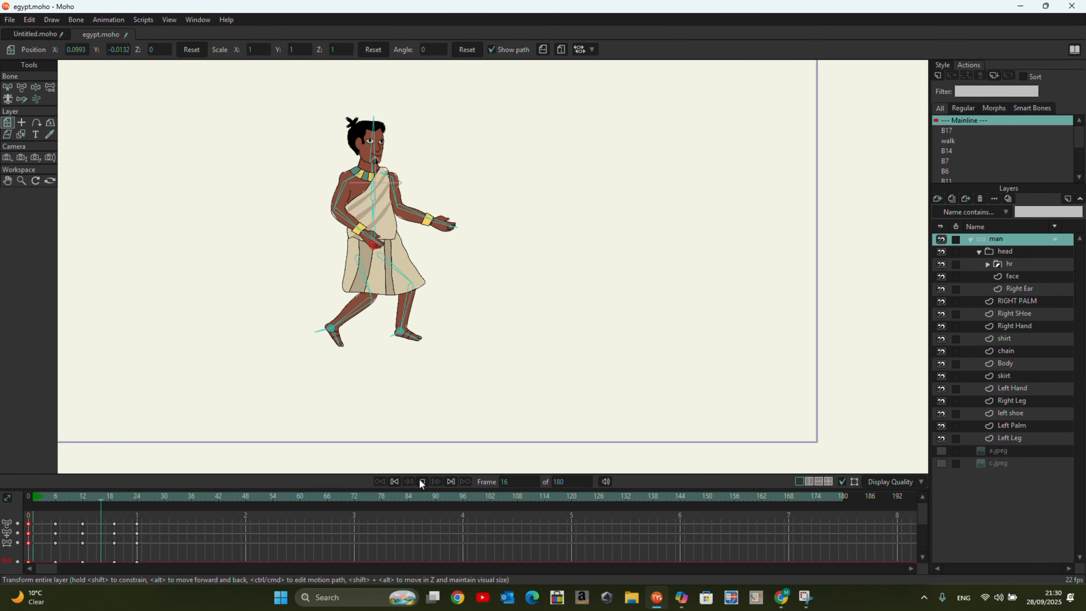
left_click(422, 482)
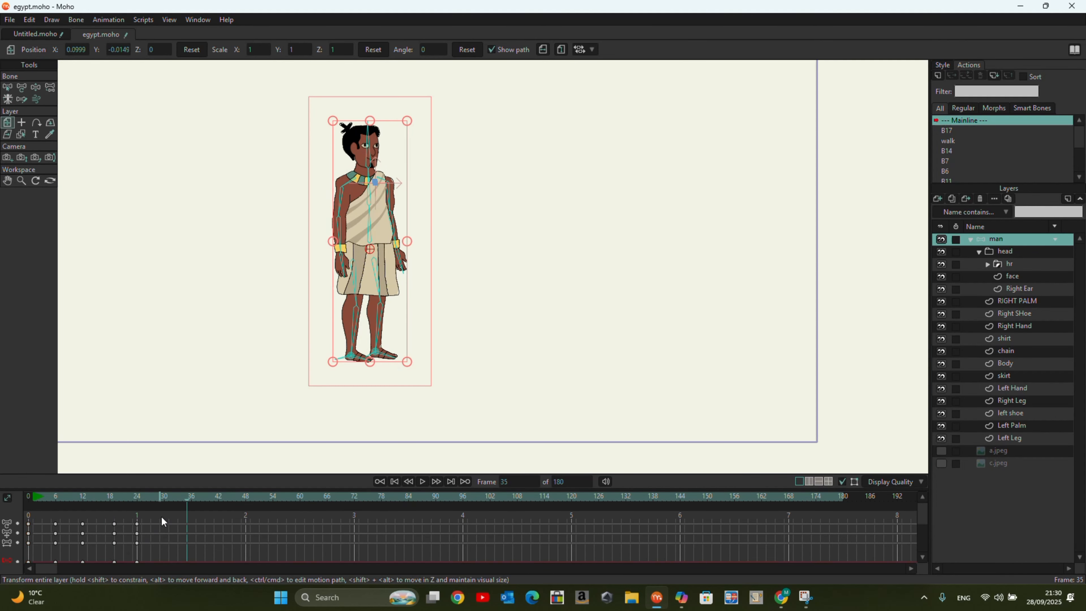
Store all the man's jump keyframes as a new action named jump and save the project
left_click_drag(166, 515, 1, 610)
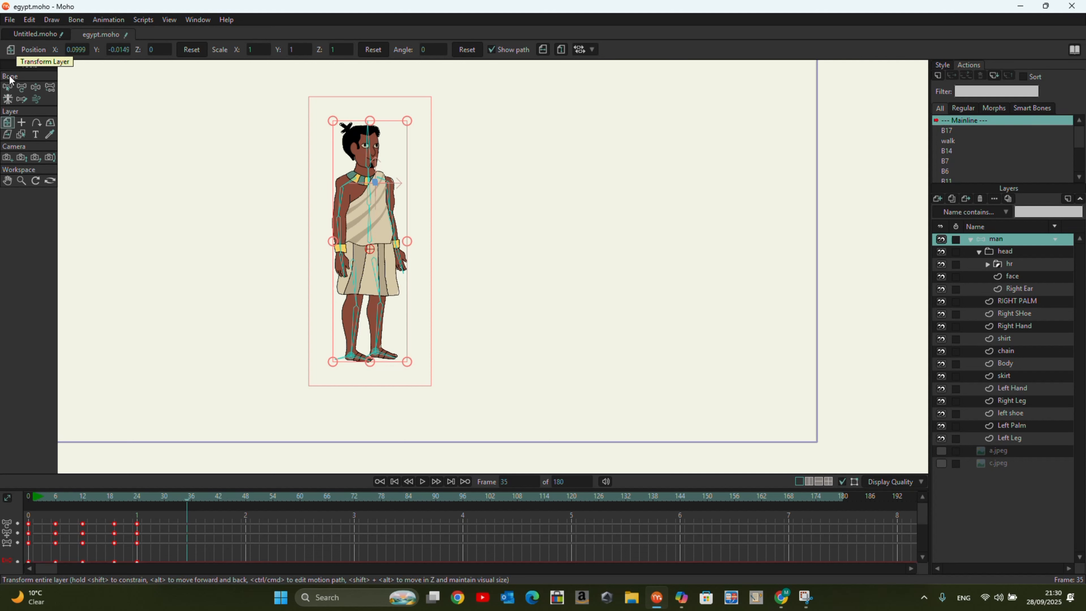
left_click(7, 87)
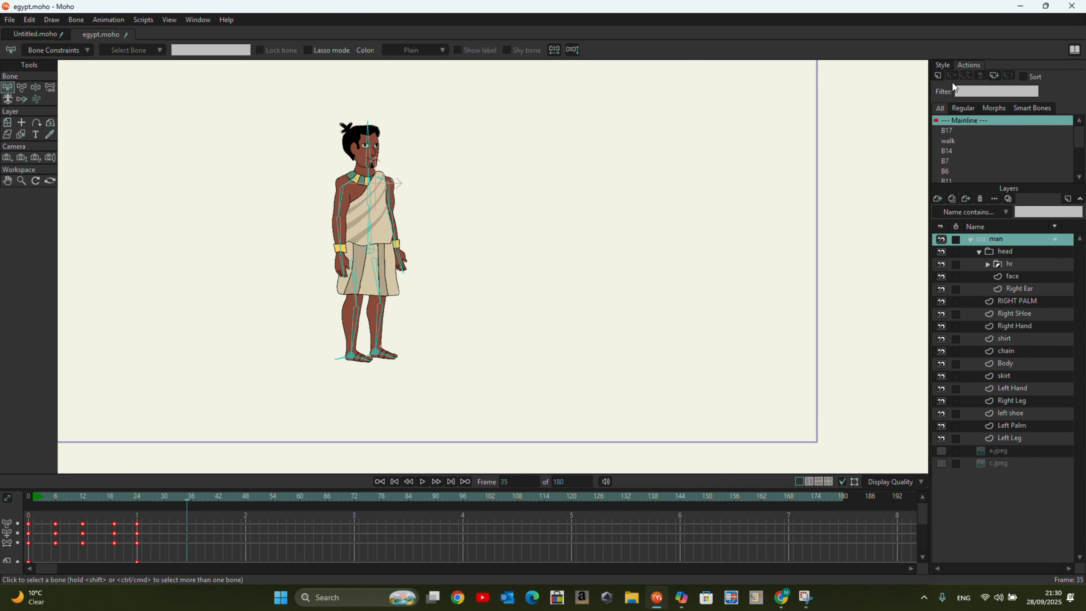
left_click(938, 75)
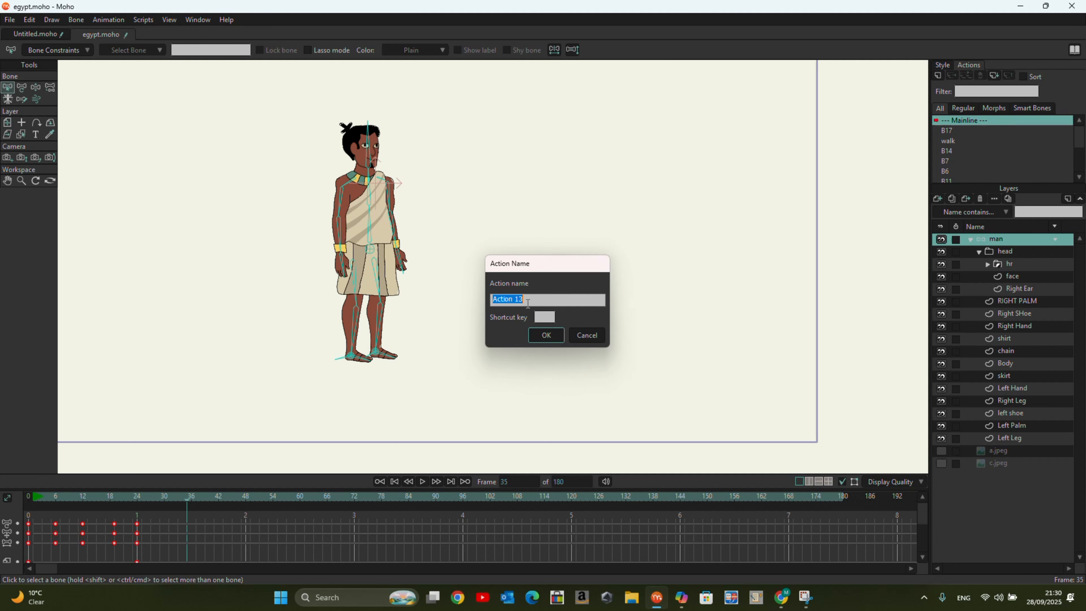
type("jump")
left_click(547, 335)
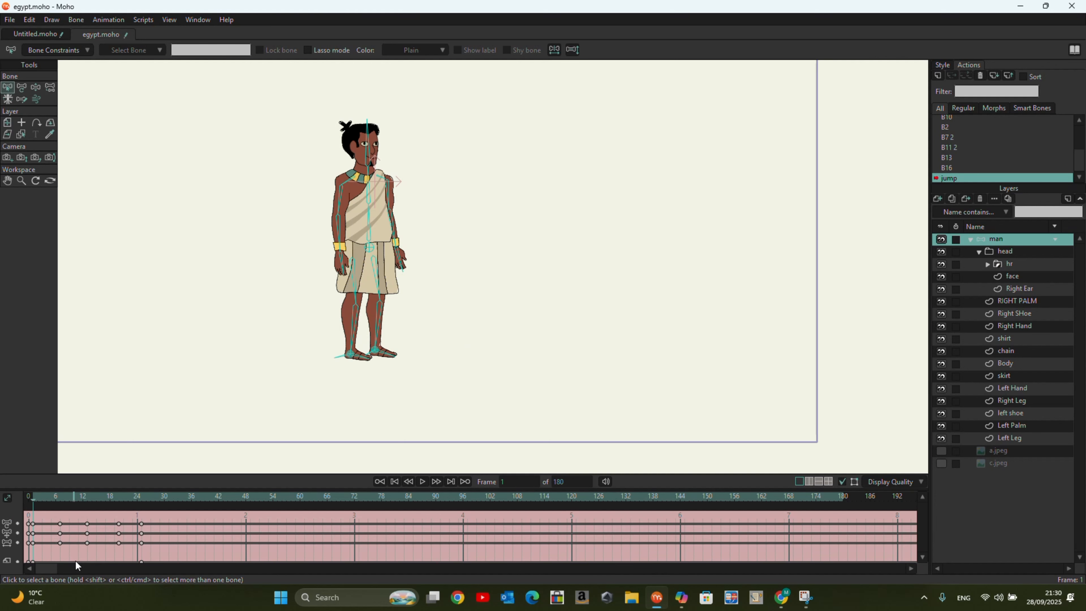
left_click(15, 22)
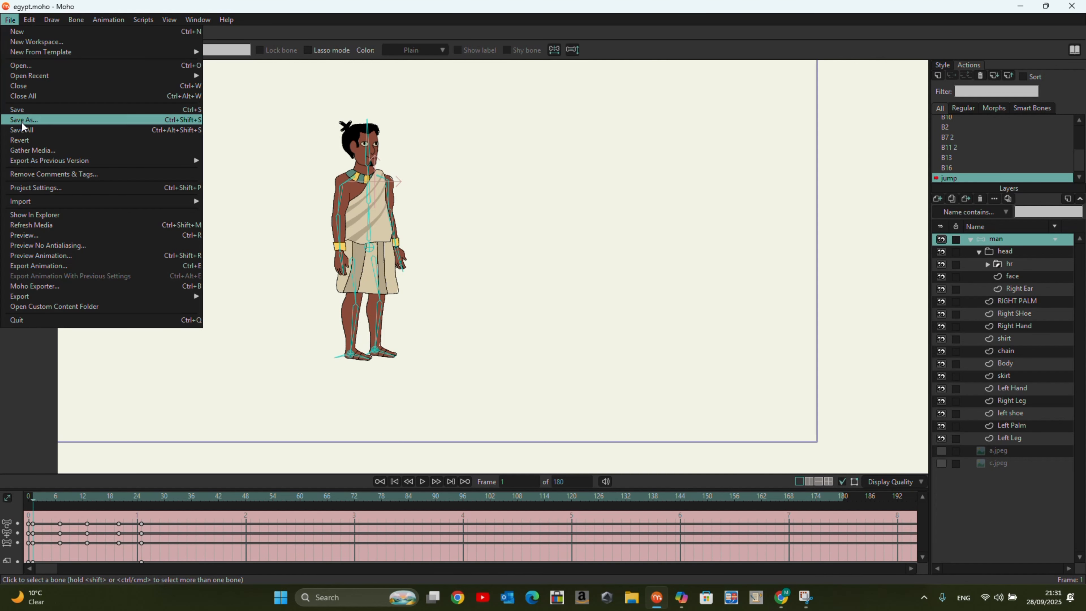
left_click(25, 110)
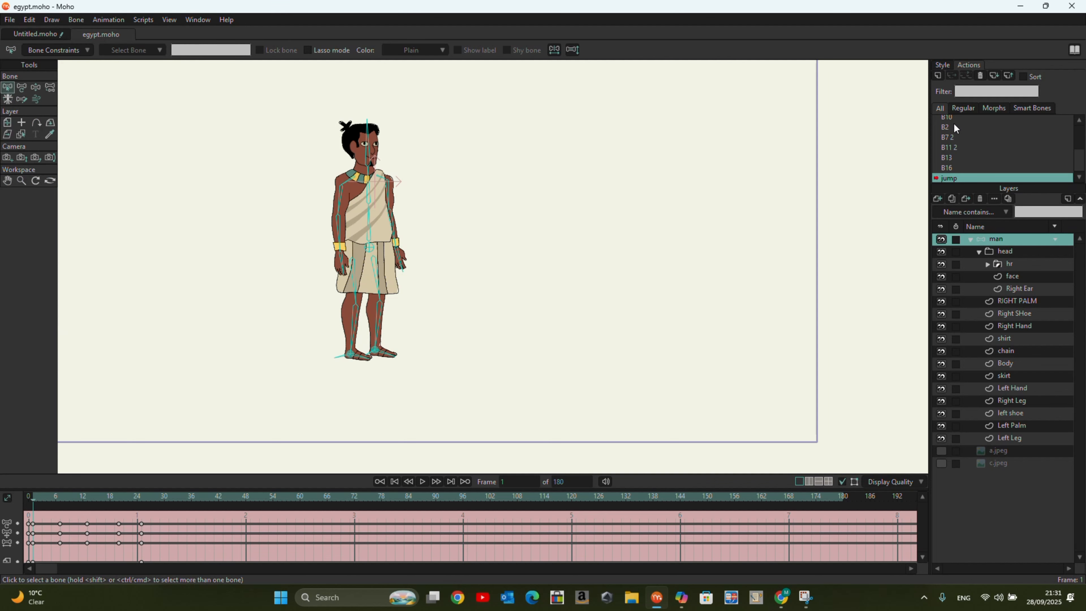
Return to the Mainline and delete all the man's jump keyframes there
scroll(956, 128, "up", 3)
double_click(968, 120)
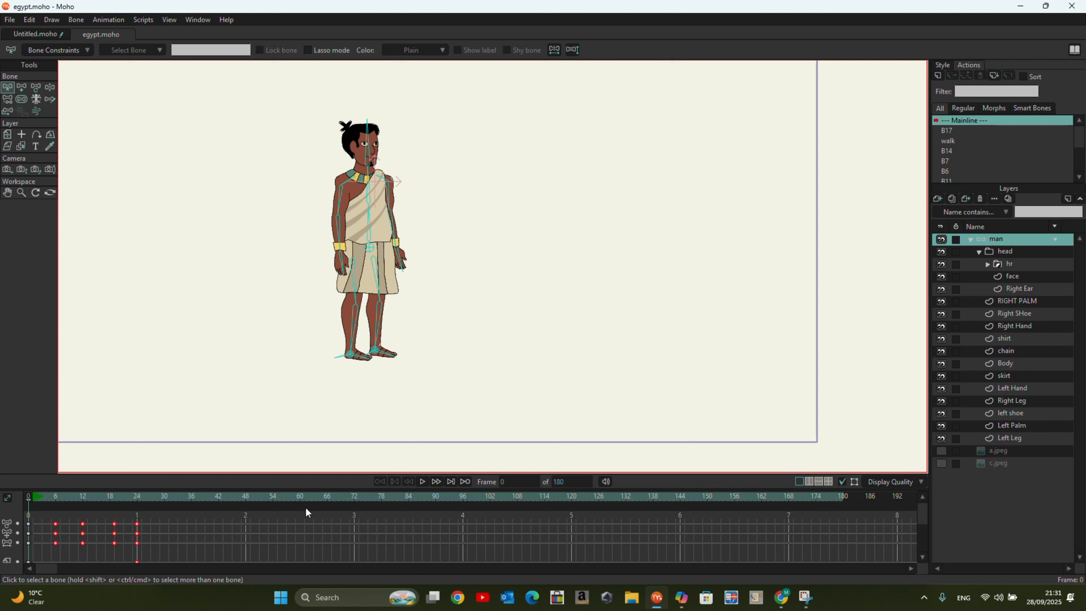
left_click_drag(254, 519, 26, 574)
key("Delete")
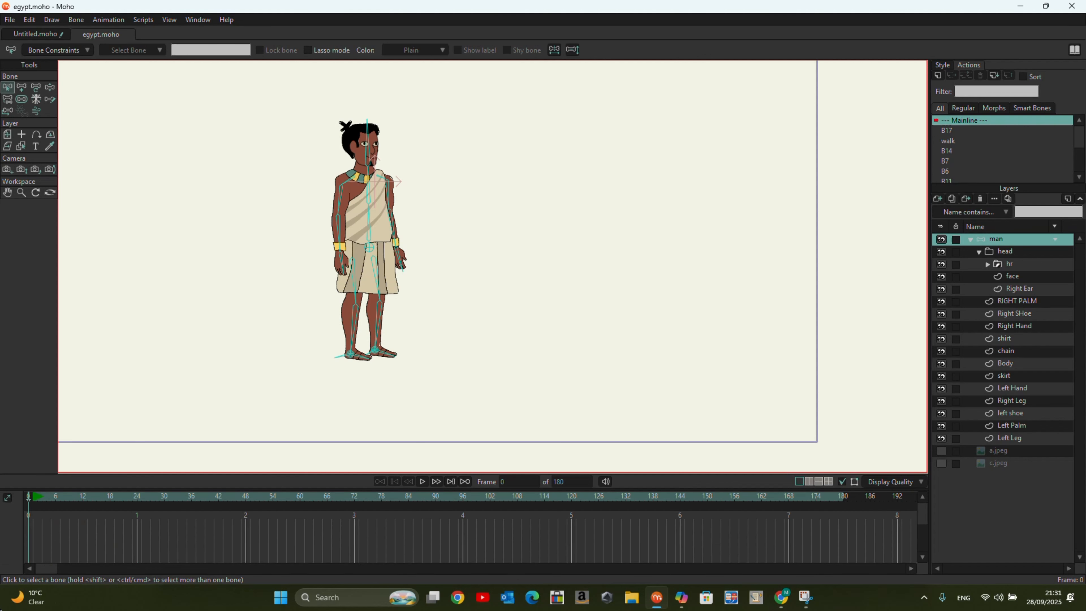
Try posing the man at frame 24 with bent knees, lowered hips and both forearms brought forward
scroll(327, 273, "down", 1)
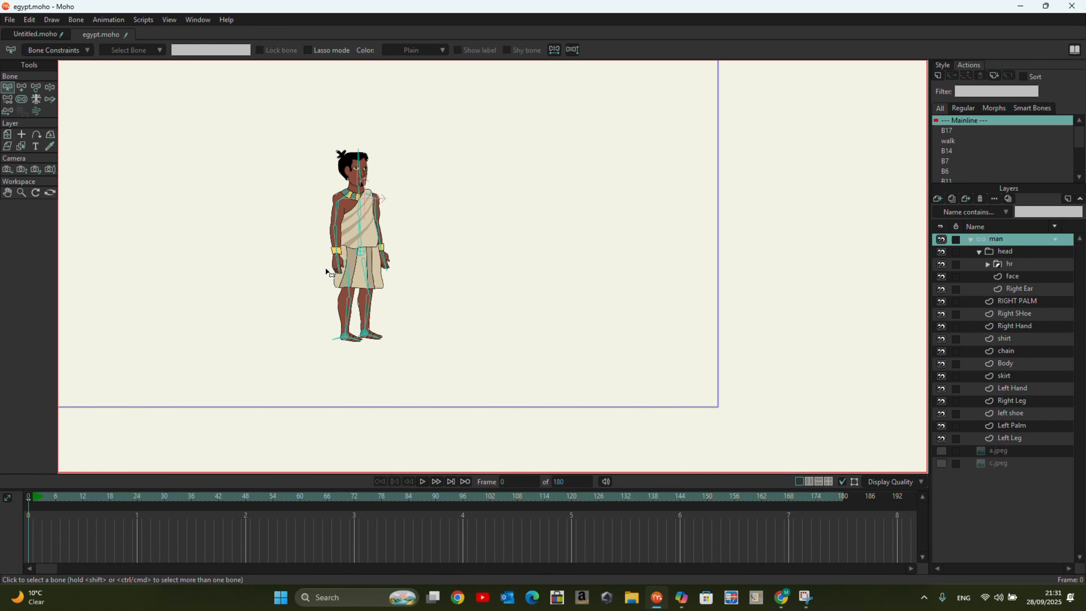
scroll(328, 273, "up", 2)
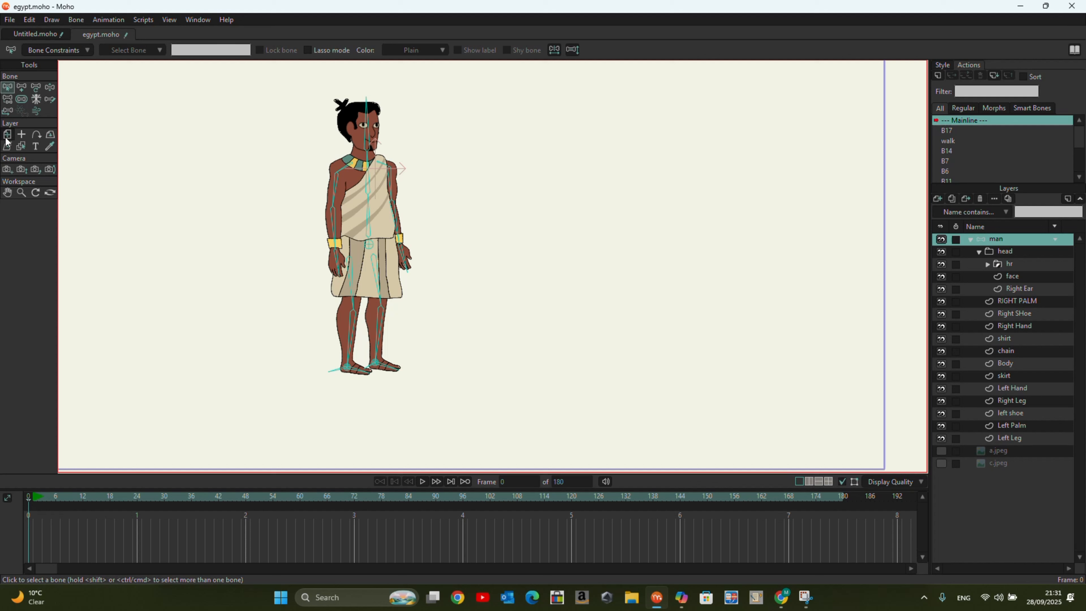
left_click(50, 87)
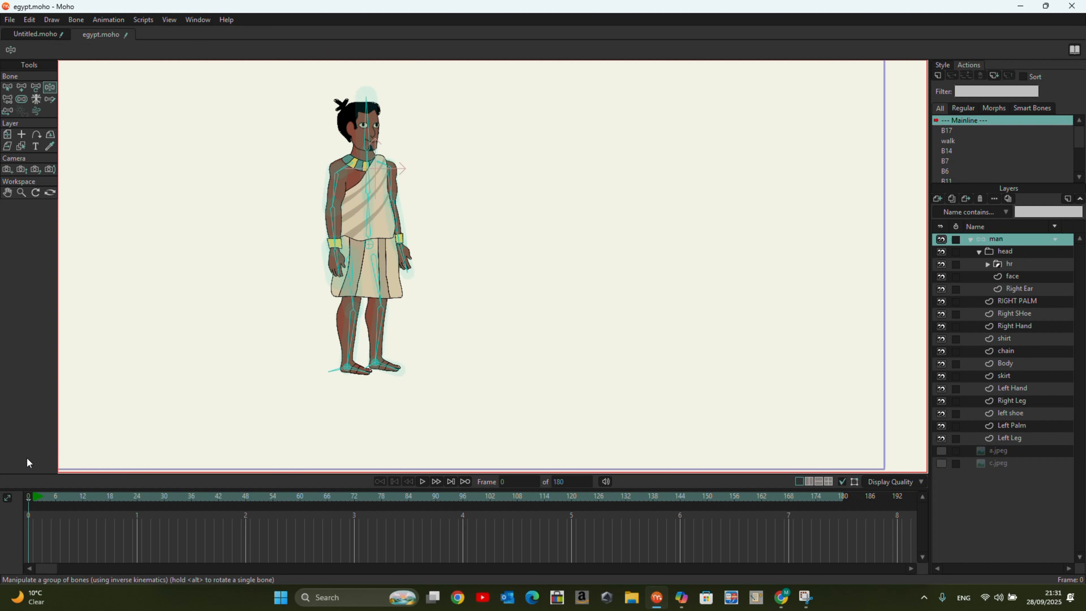
left_click_drag(29, 499, 137, 528)
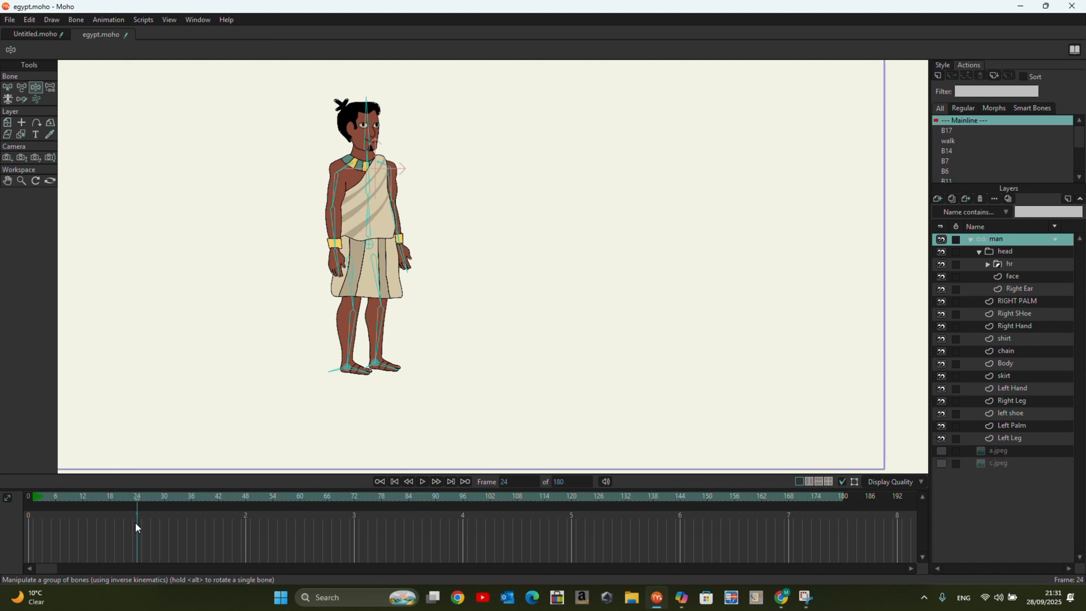
left_click(370, 252)
mouse_move(371, 251)
left_mouse_down()
mouse_move(332, 277)
mouse_move(299, 256)
mouse_move(381, 243)
mouse_move(395, 258)
mouse_move(381, 238)
left_mouse_up()
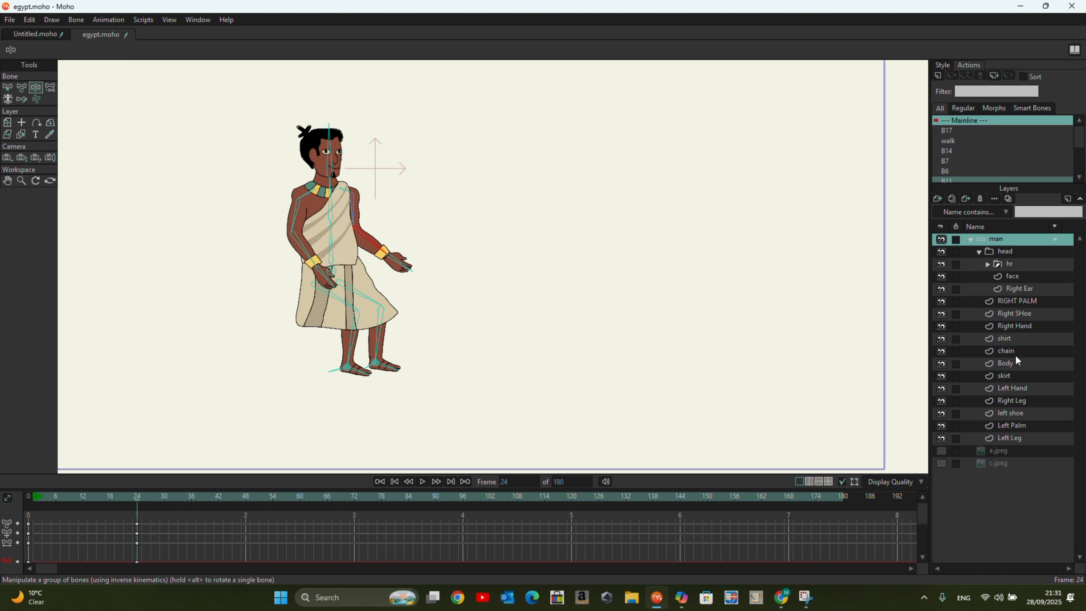
Try adjusting the skirt's front and back hem corners to fit the bent-knee pose at frame 24
left_click(1007, 340)
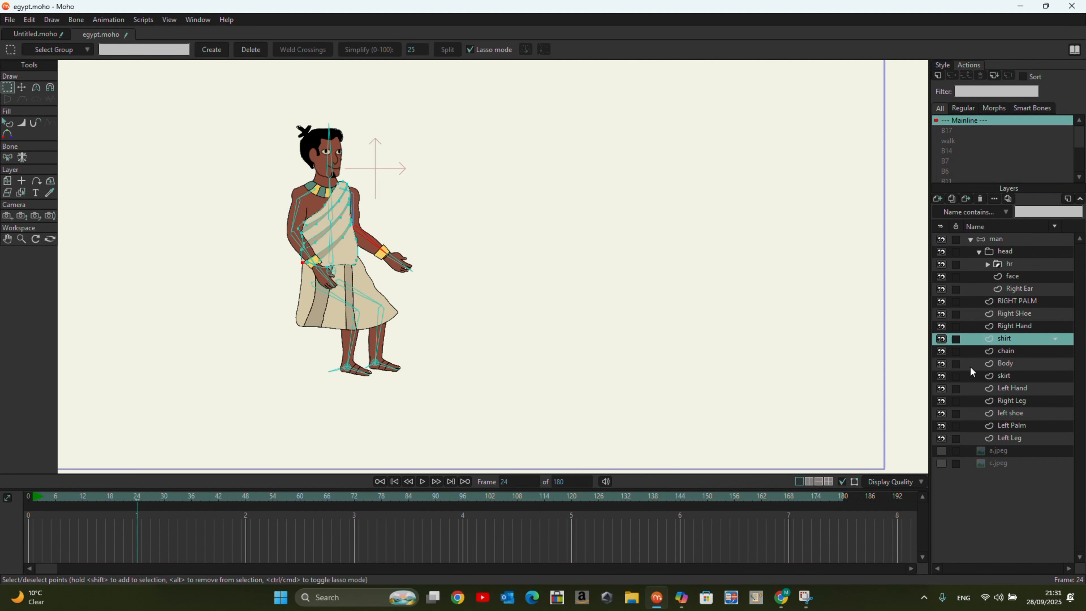
left_click(1005, 377)
scroll(462, 338, "up", 4)
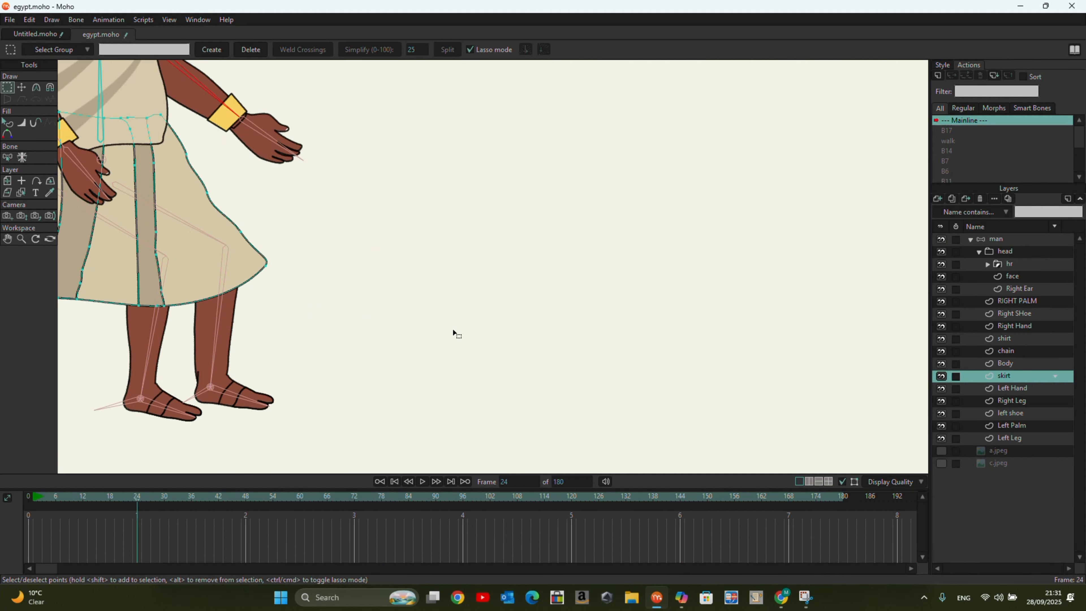
scroll(569, 339, "down", 3)
left_click(50, 87)
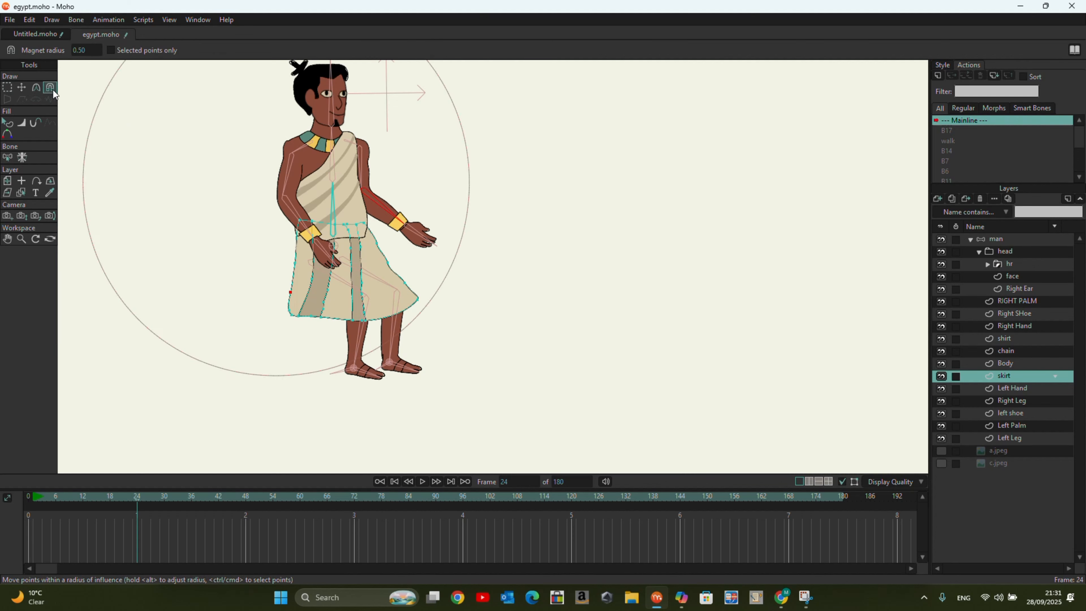
key("ctrl+a")
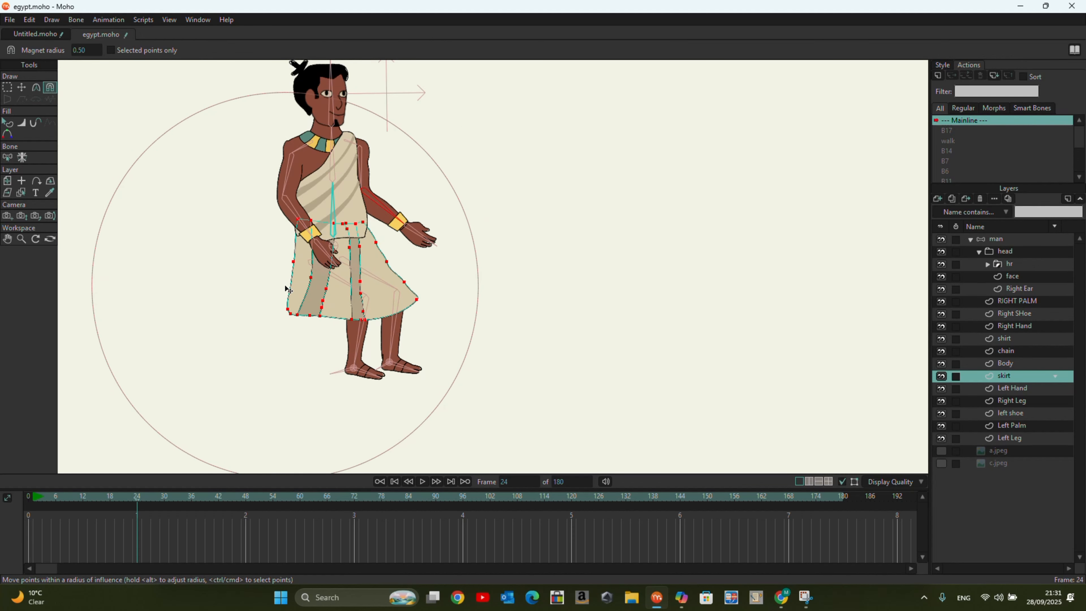
left_click(21, 87)
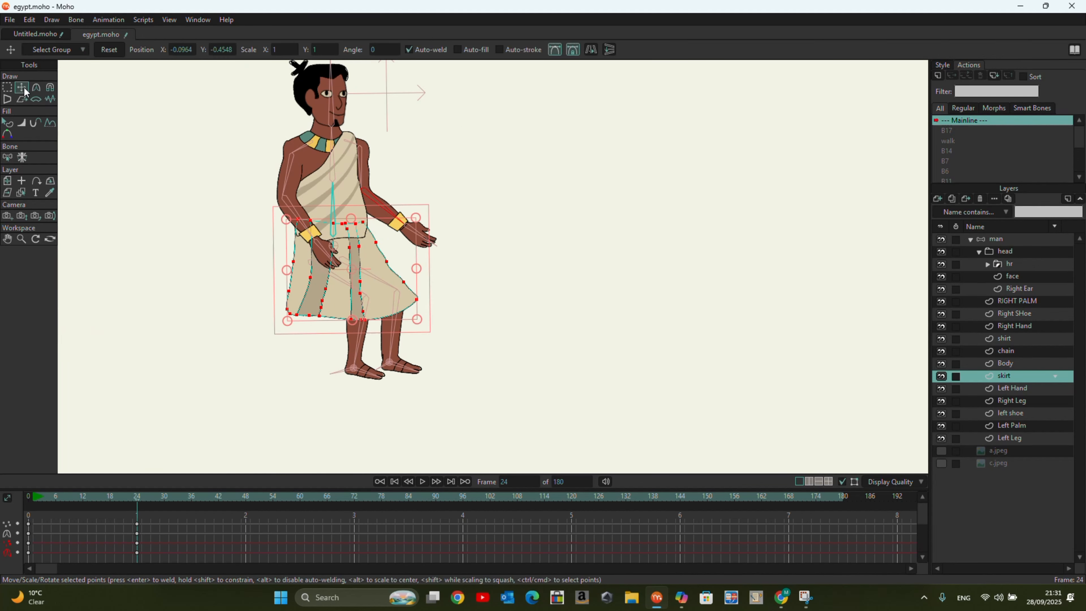
left_click(418, 301)
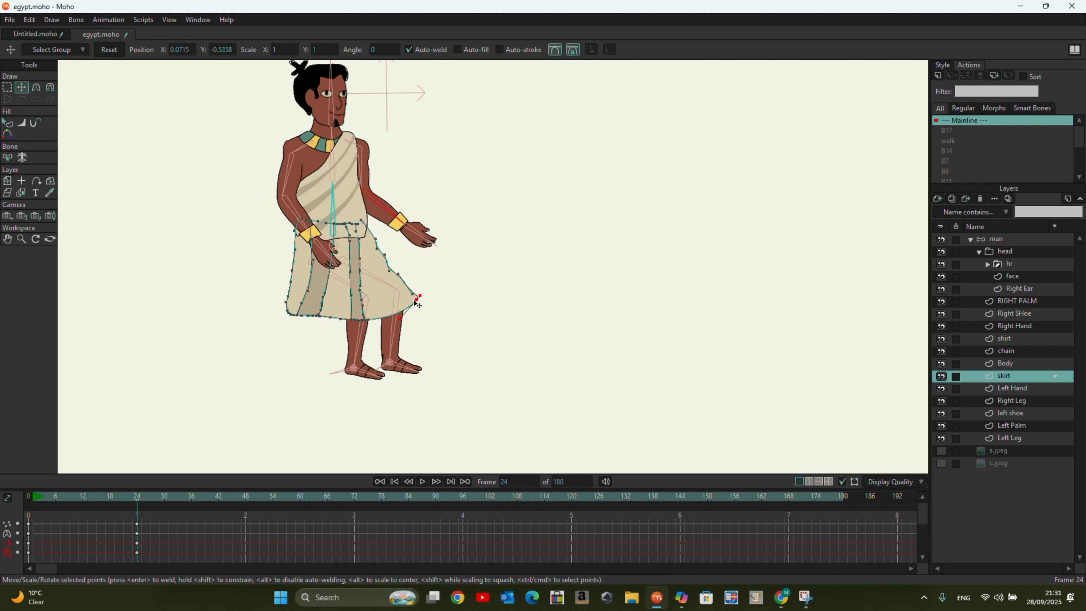
left_click(287, 309)
left_click_drag(295, 318, 290, 313)
Delete all the keyframes of the skirt and man layers to discard the bent-knee pose
left_click_drag(199, 519, 21, 561)
key("Delete")
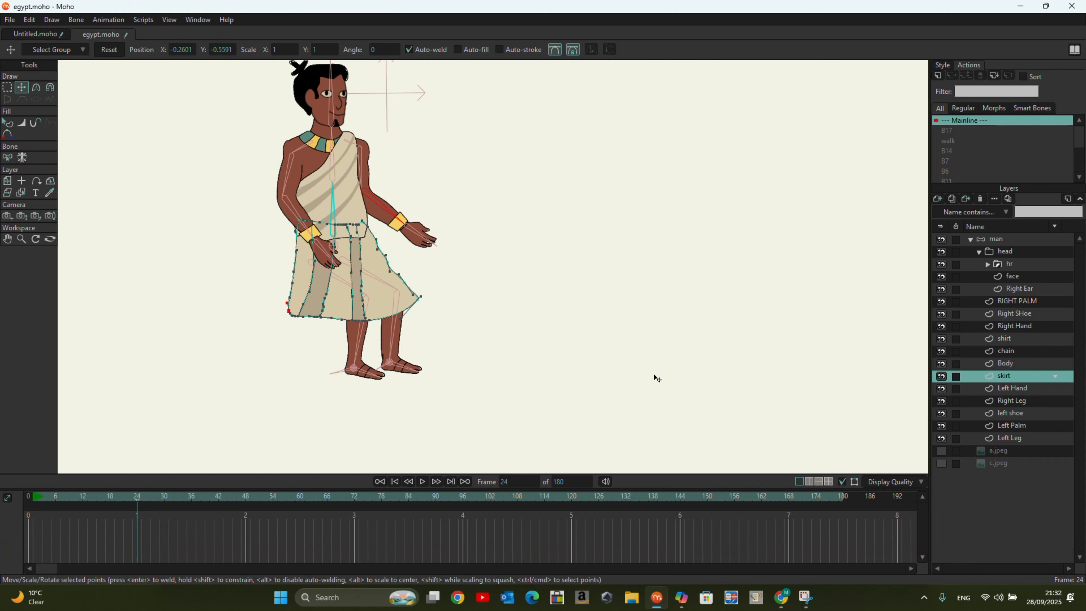
left_click(974, 241)
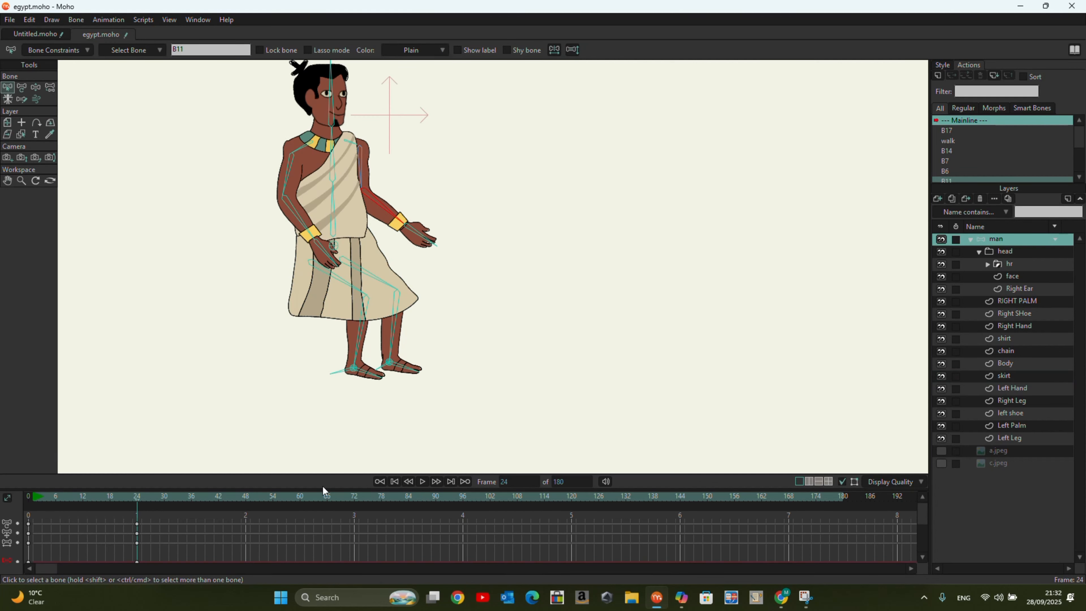
left_click_drag(212, 516, 15, 588)
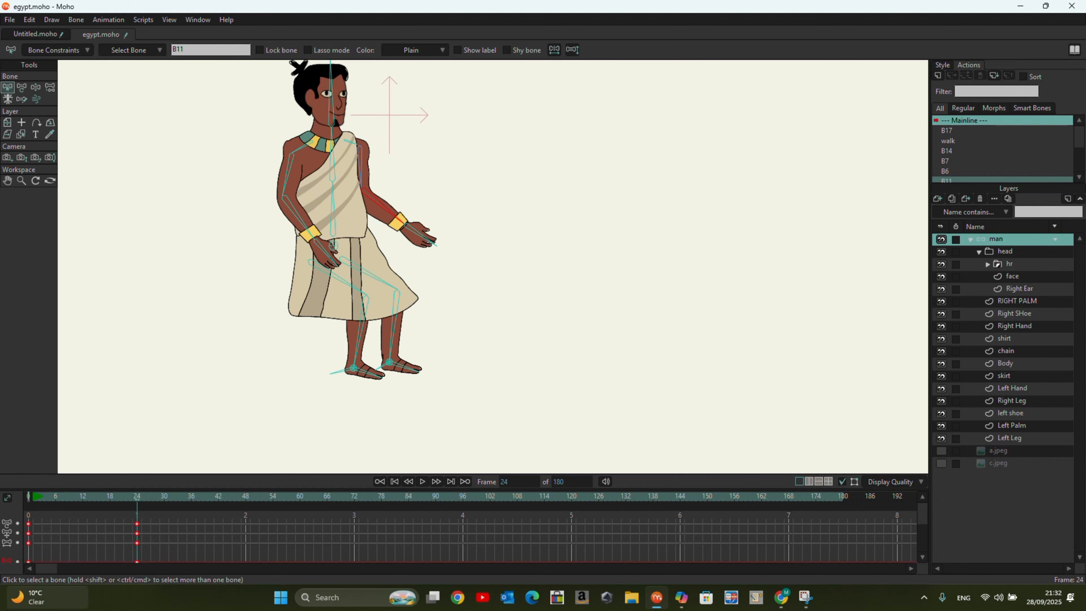
mouse_move(16, 591)
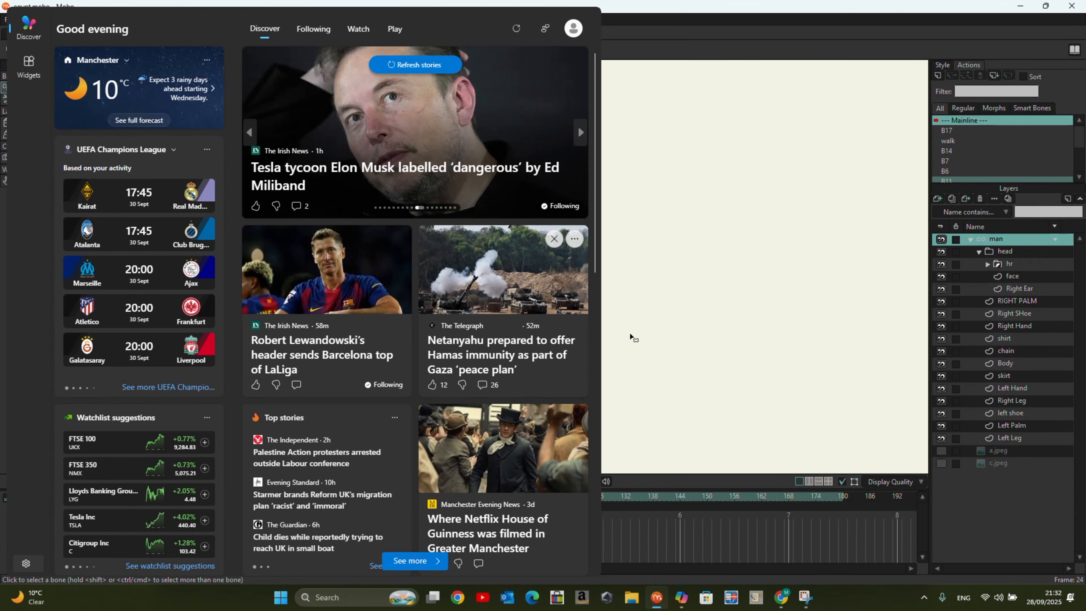
key("Delete")
Pose the man at frame 18 with the torso bent forward, both forearms reaching ahead and the head raised
scroll(340, 398, "down", 2)
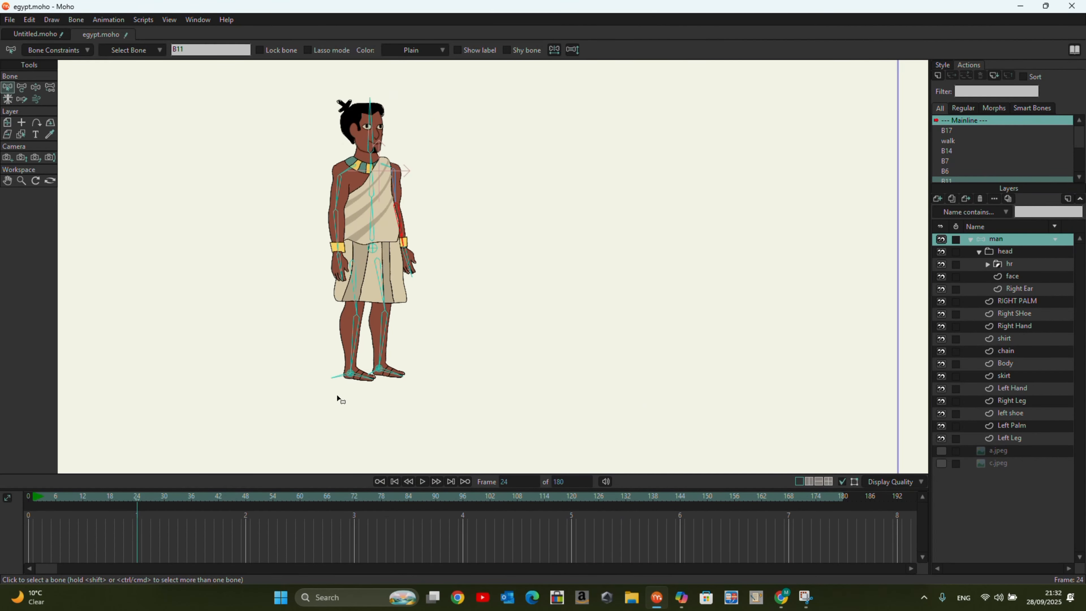
scroll(355, 350, "up", 2)
scroll(378, 358, "down", 1)
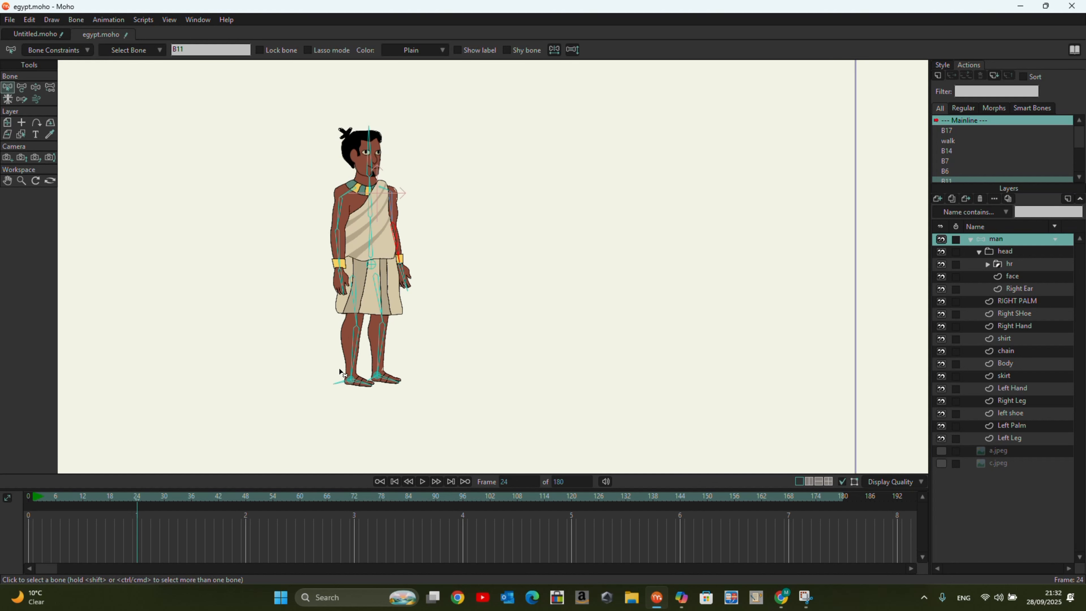
left_click_drag(137, 500, 78, 513)
left_click(37, 86)
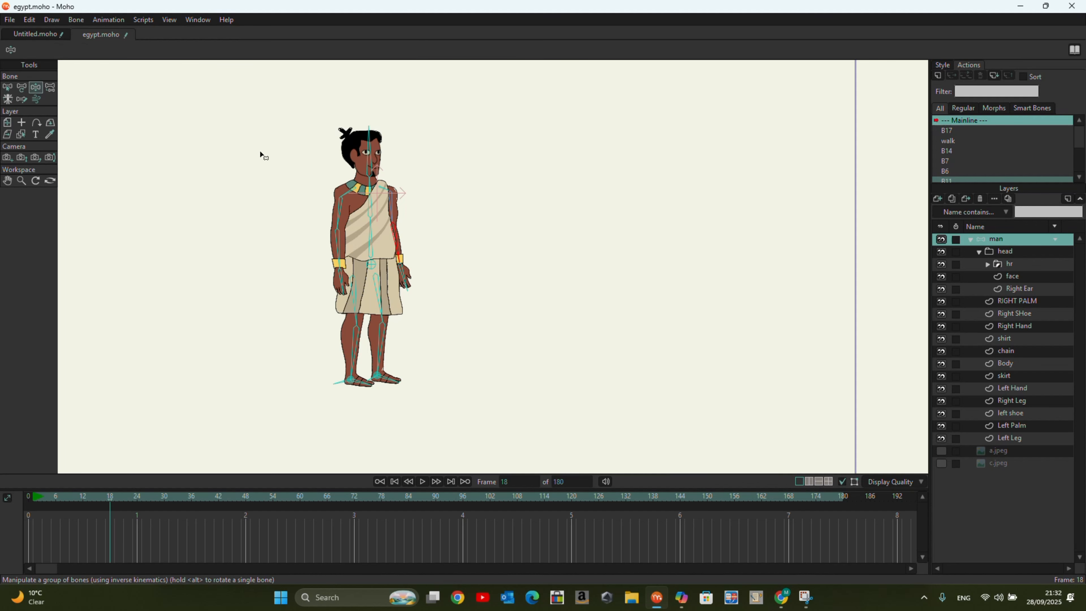
left_click_drag(369, 233, 422, 215)
left_click_drag(411, 254, 474, 244)
left_click_drag(463, 188, 434, 159)
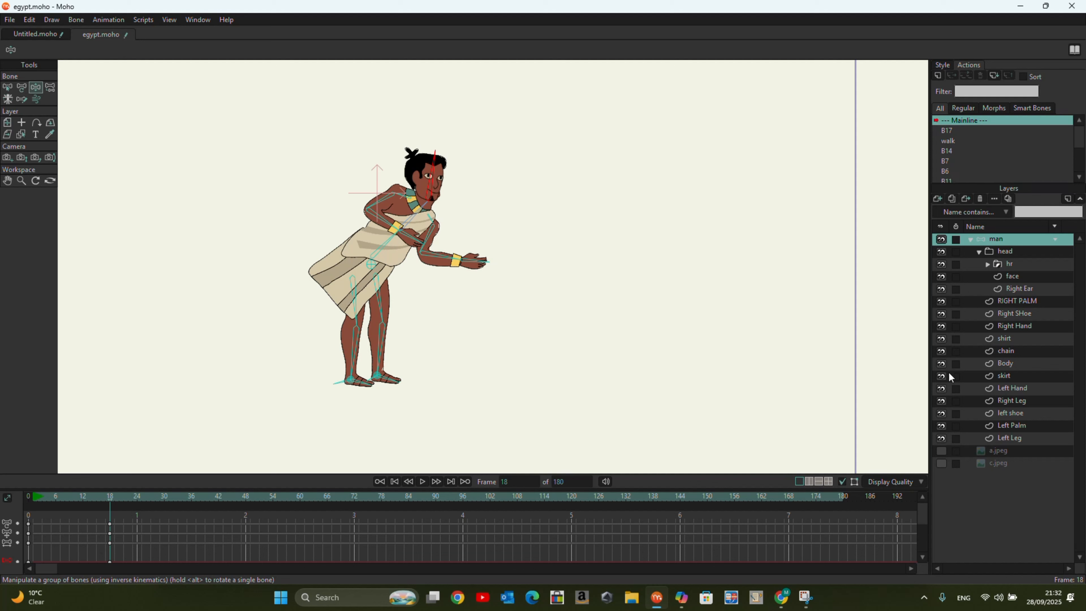
Try reshaping the skirt at frame 18 by filling out its front edge over the thigh and adjusting its back edge
left_click(1005, 375)
scroll(348, 322, "up", 3)
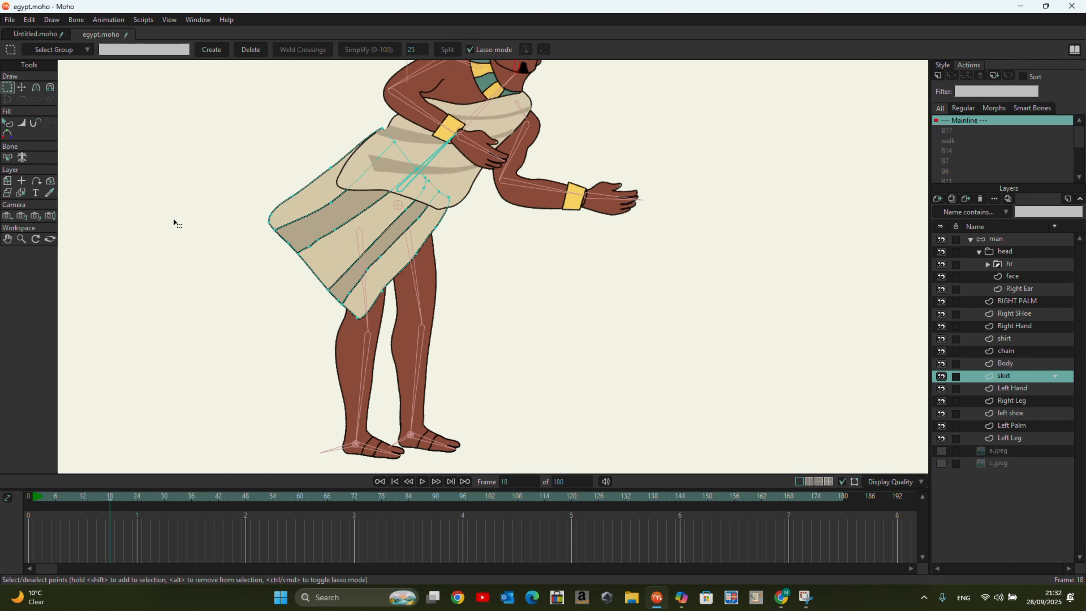
left_click(22, 88)
left_click_drag(335, 300, 444, 248)
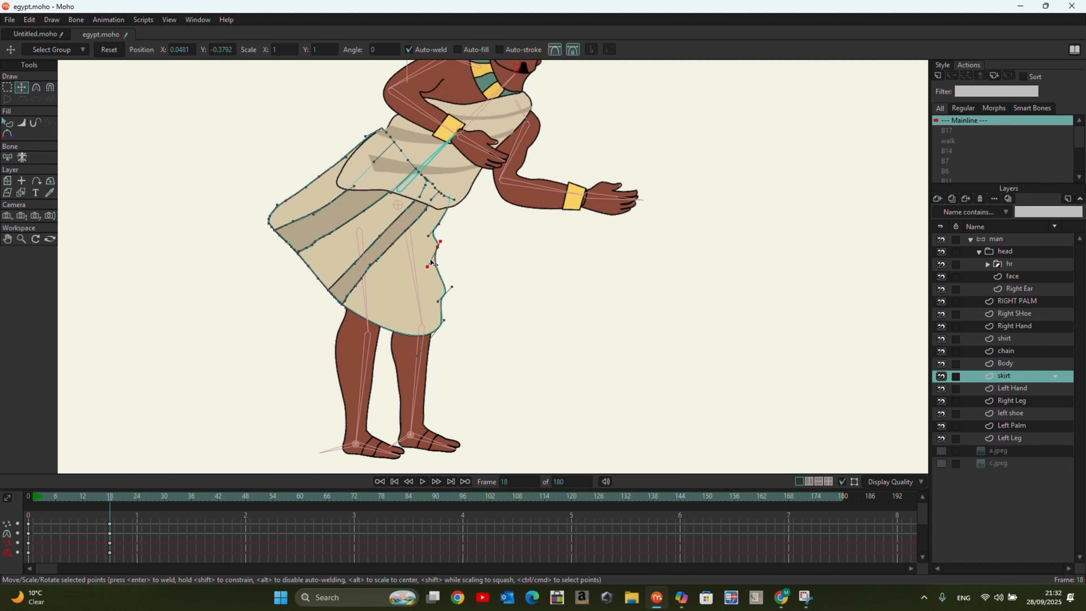
left_click_drag(440, 247, 443, 315)
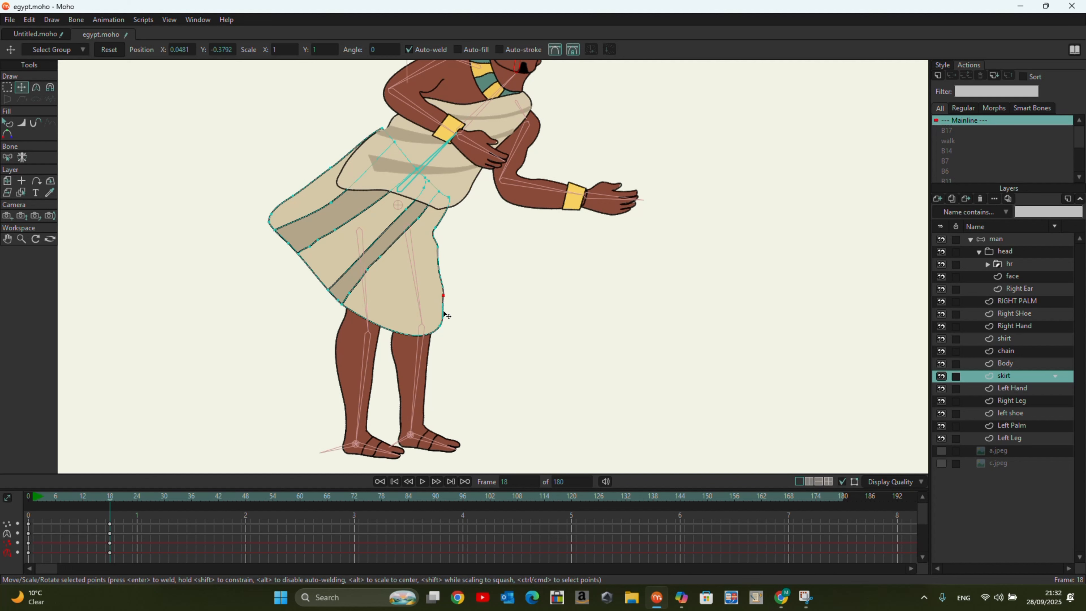
left_click_drag(270, 222, 330, 186)
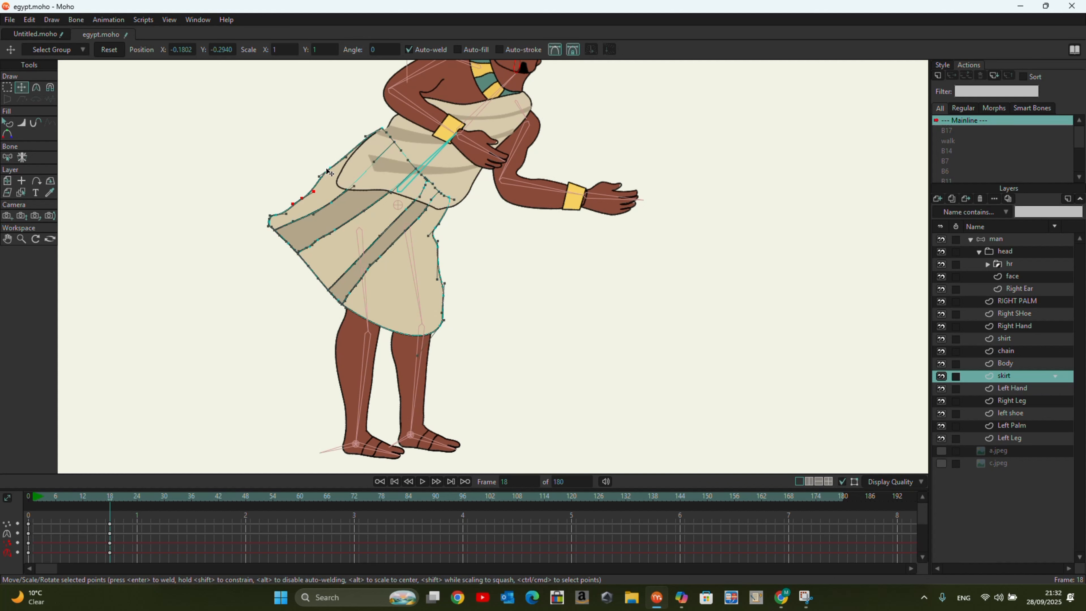
scroll(382, 270, "down", 3)
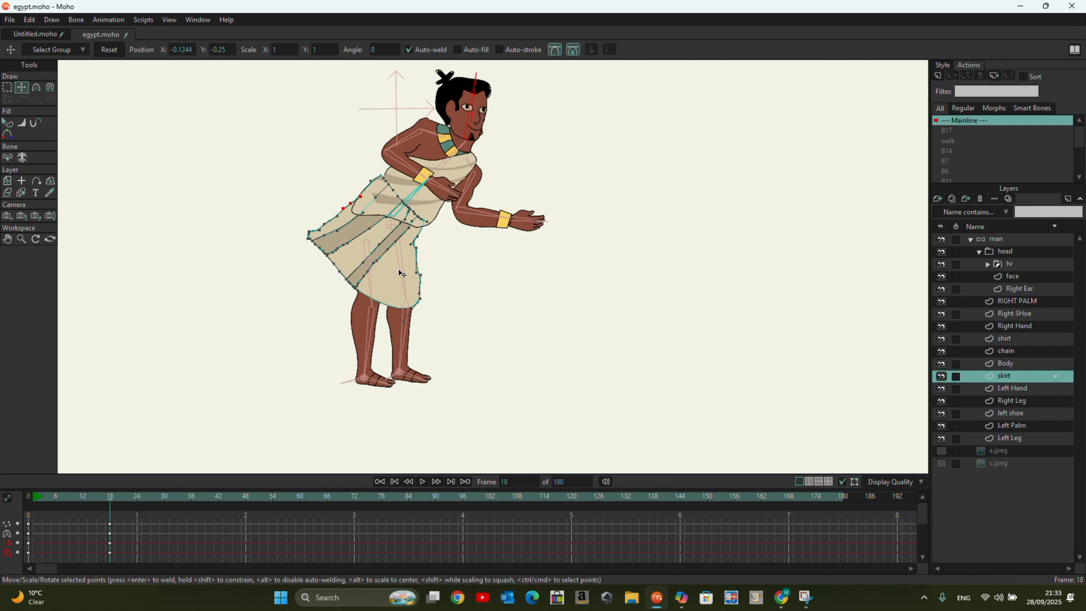
Try refining the skirt's hem and front edge at frame 18, pulling the front hem corner forward
left_click_drag(401, 319, 360, 291)
left_click(361, 292)
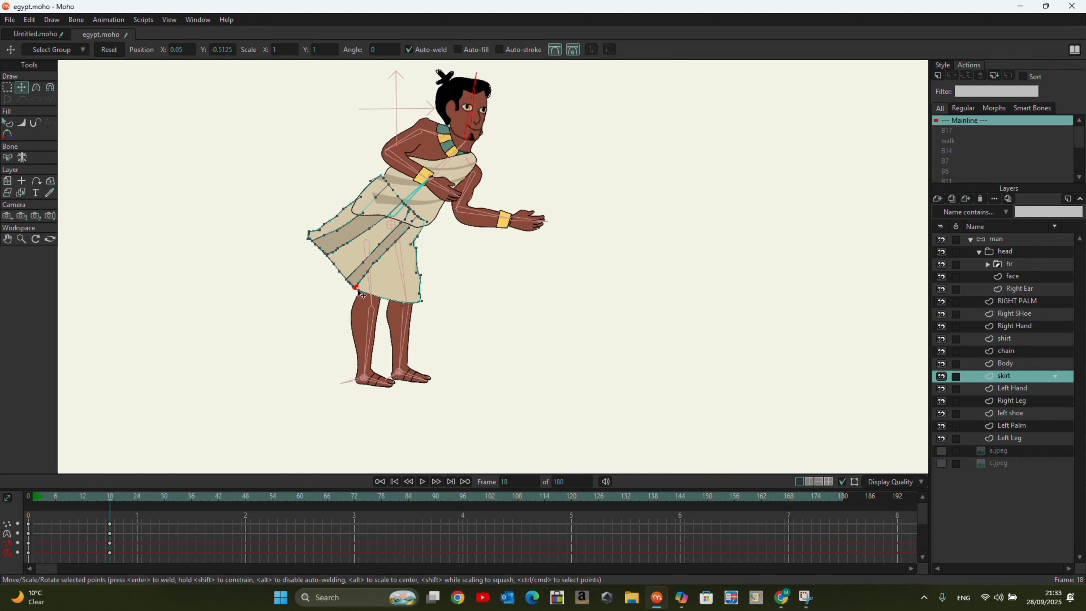
left_click(305, 235)
left_click(417, 238)
scroll(417, 240, "down", 1)
scroll(418, 240, "up", 4)
left_click_drag(417, 252, 436, 271)
left_click_drag(432, 337, 440, 341)
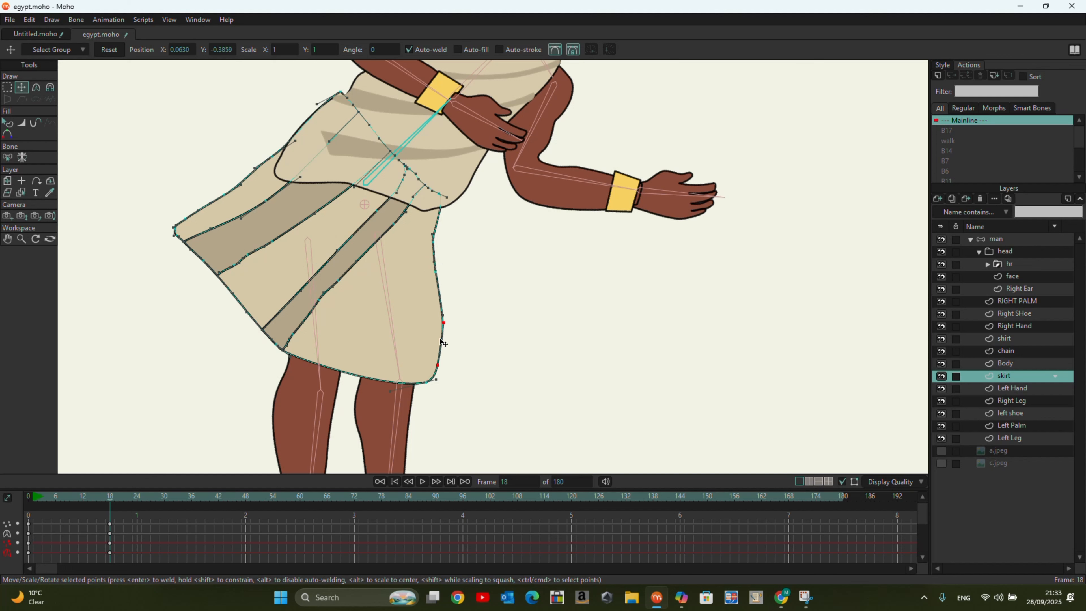
left_click_drag(427, 382, 458, 385)
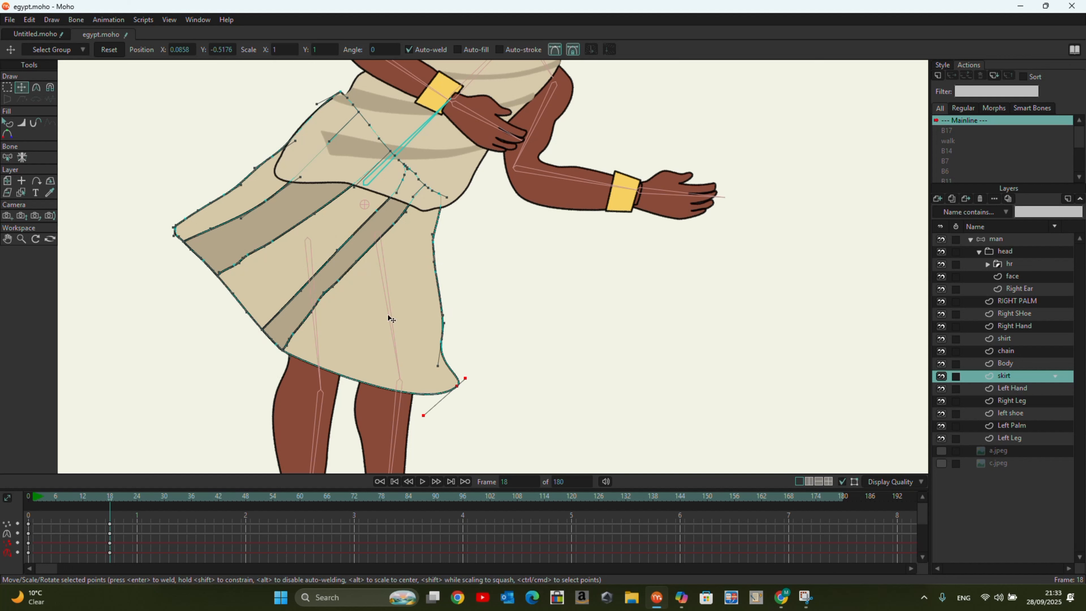
Try reshaping the shirt's lower back edge at frame 18, moving its points in toward the waist
left_click(981, 341)
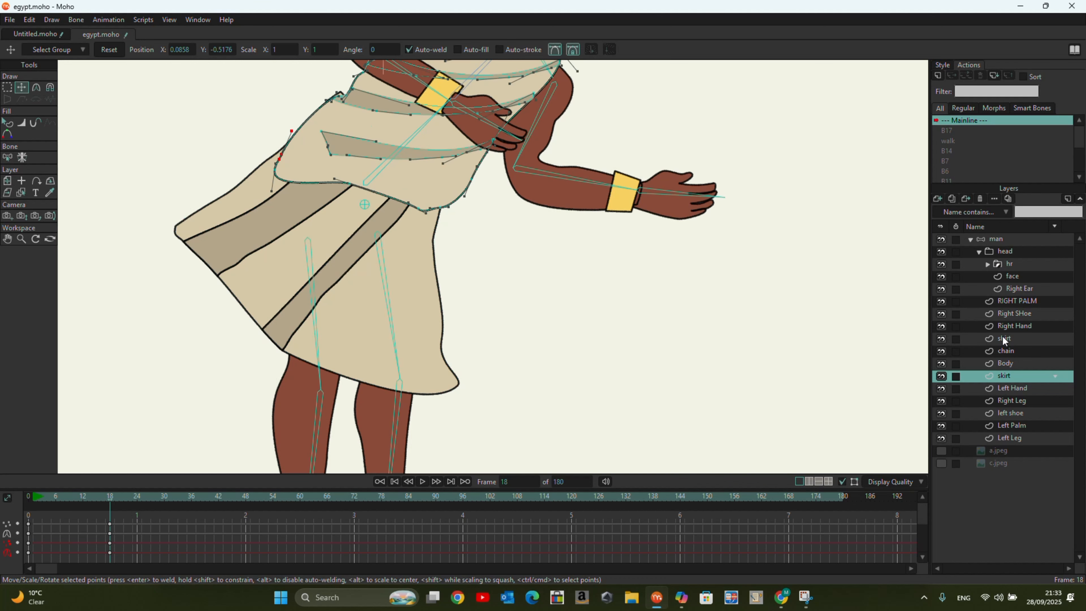
left_click_drag(274, 173, 305, 115)
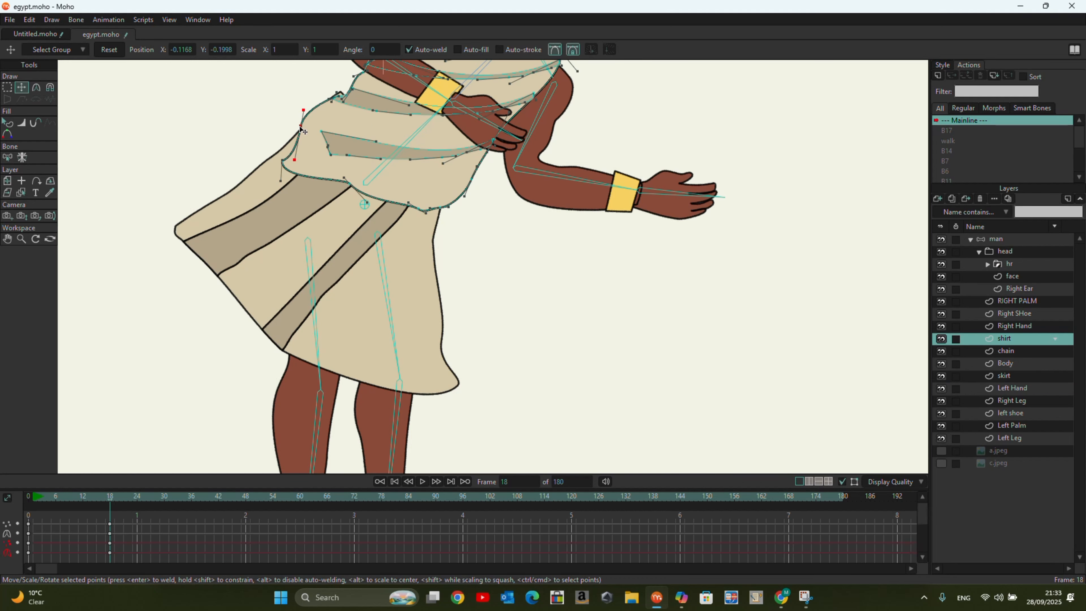
left_click_drag(292, 170, 323, 138)
scroll(356, 189, "down", 3)
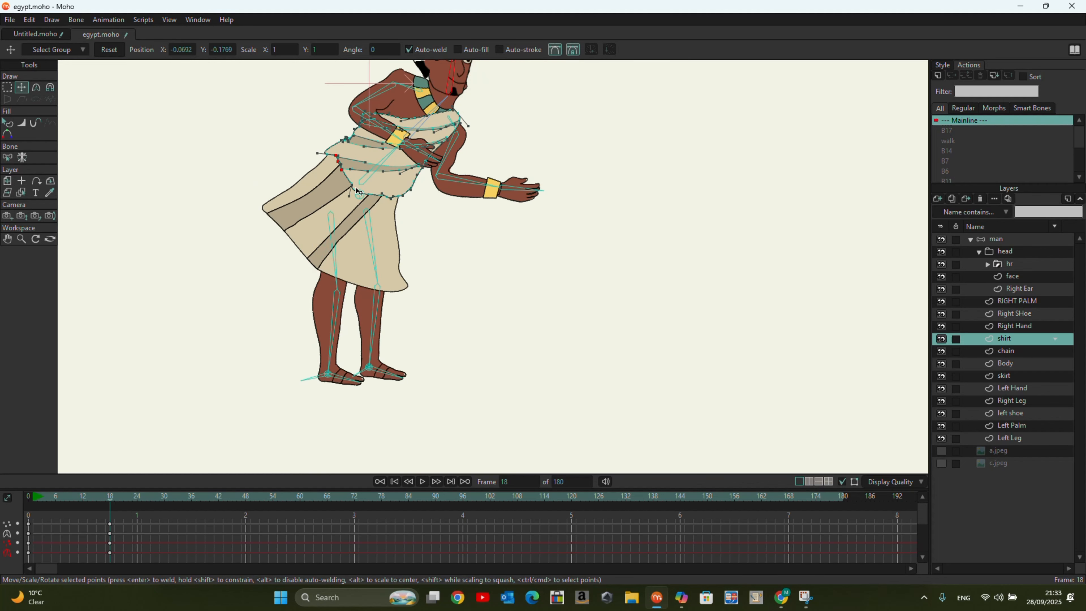
scroll(385, 195, "down", 4)
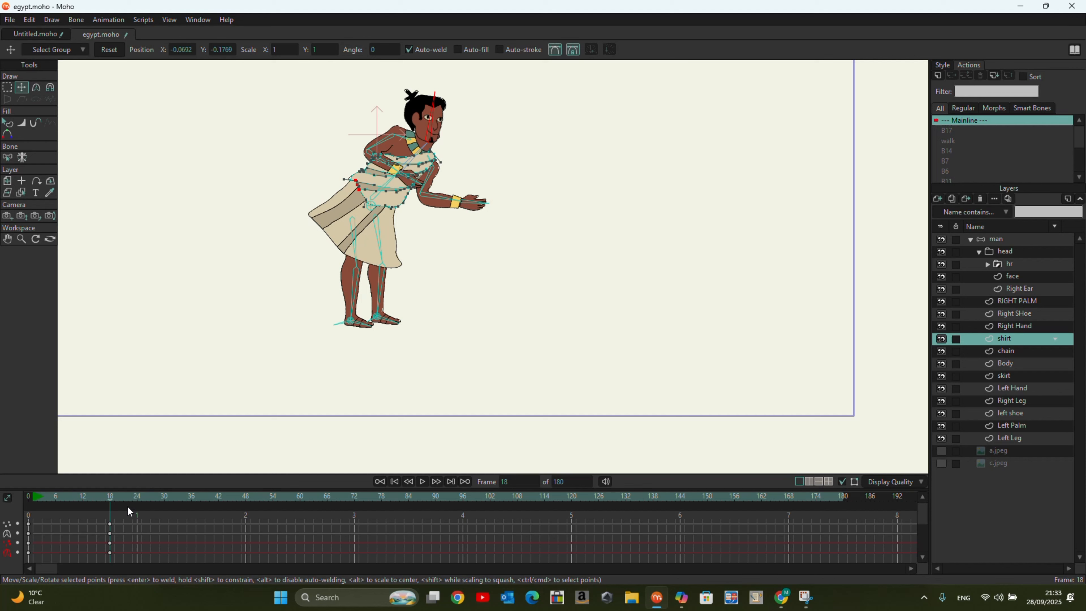
Try lowering the man's hips at frame 6 so that both knees bend
mouse_move(109, 499)
left_mouse_down()
mouse_move(33, 504)
mouse_move(124, 509)
left_mouse_up()
left_click_drag(112, 509, 59, 514)
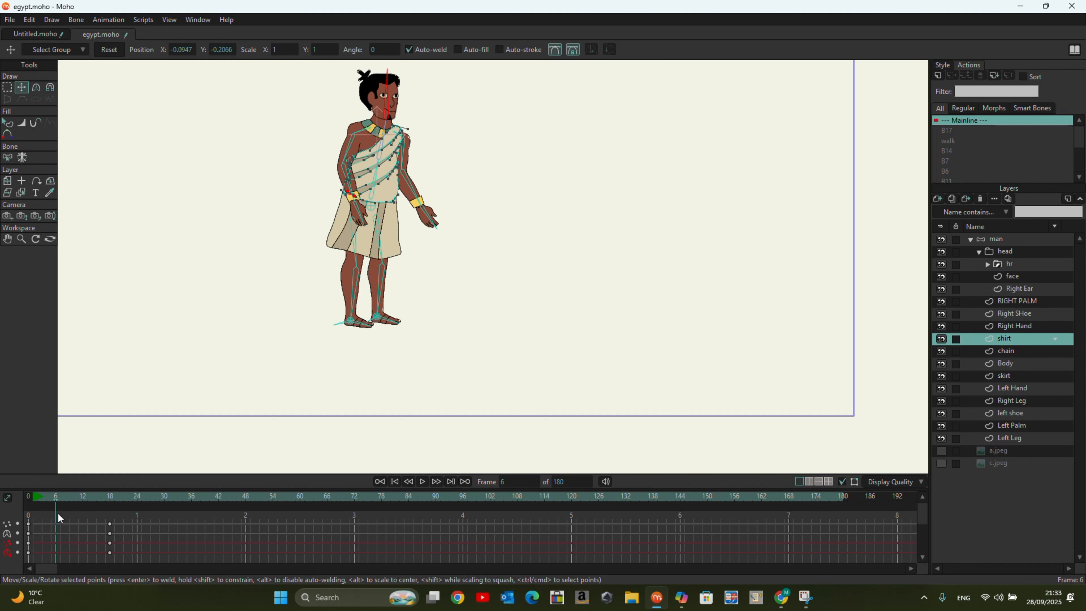
left_click(975, 241)
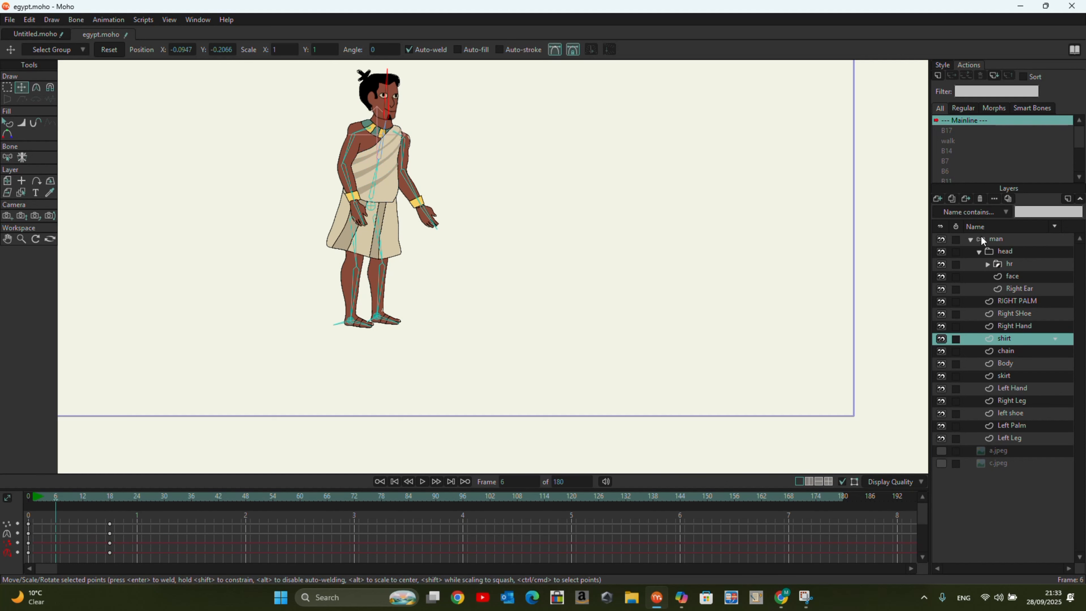
left_click(376, 212)
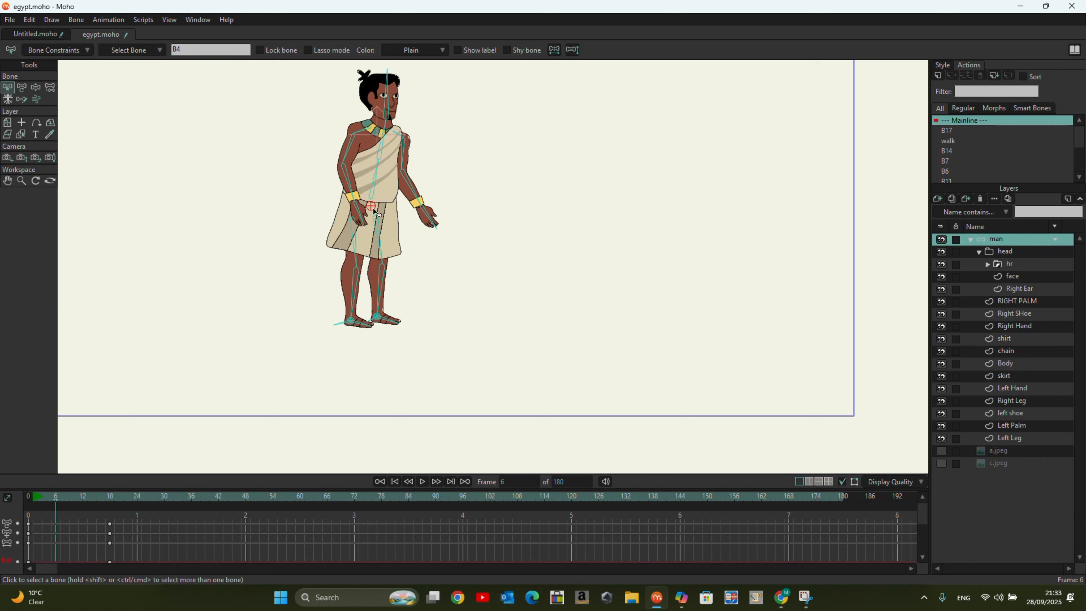
left_click(280, 216)
left_click(35, 86)
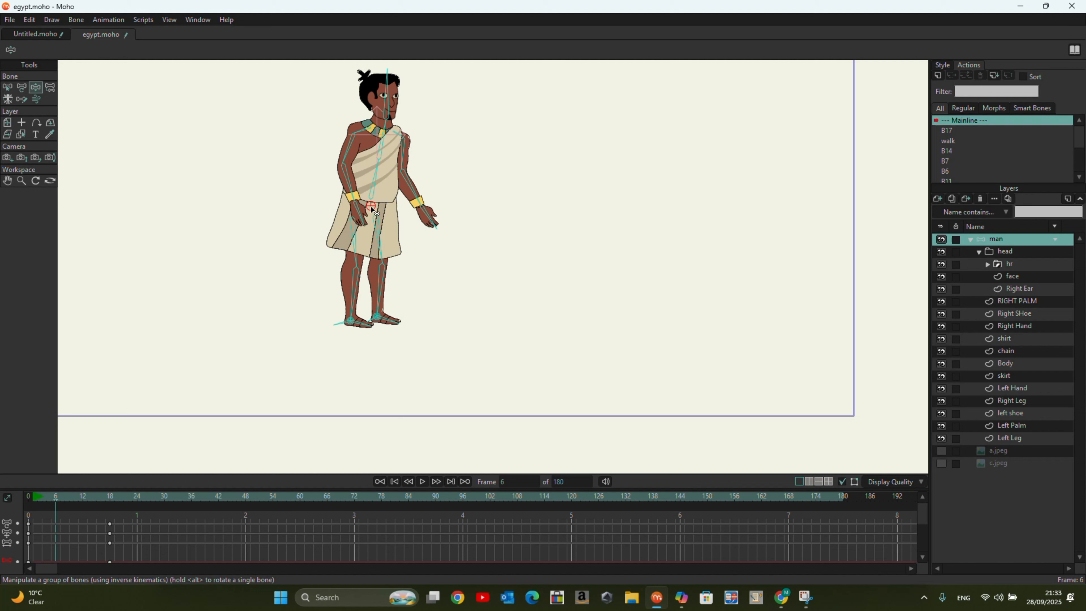
left_click_drag(372, 210, 372, 225)
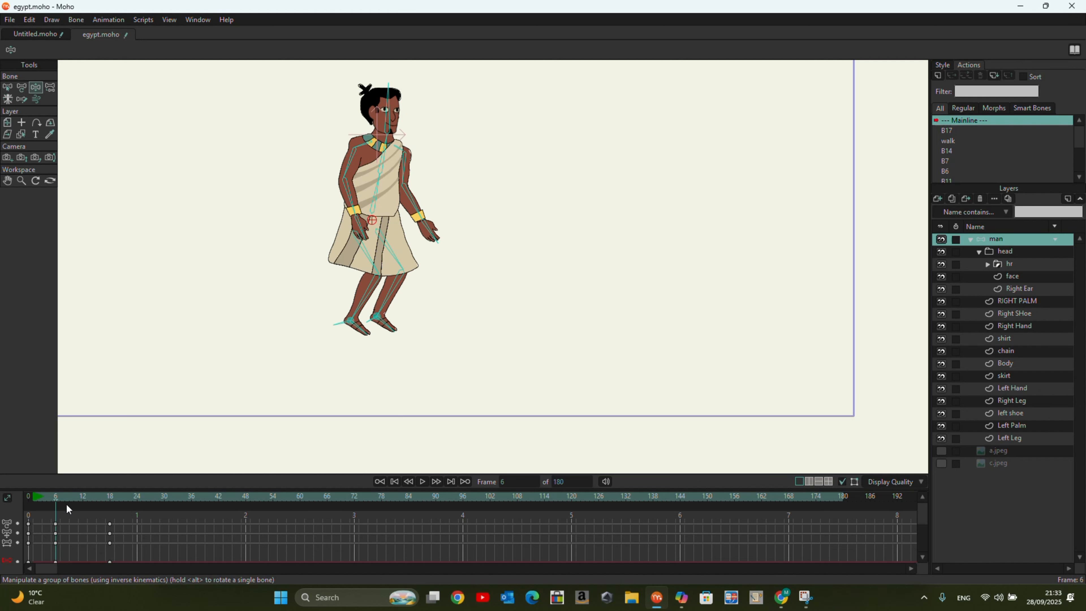
Try lowering the man's hips slightly at frame 18 and play the animation from the start
left_click_drag(58, 501, 110, 528)
mouse_move(371, 207)
left_mouse_down()
mouse_move(376, 223)
mouse_move(365, 210)
left_mouse_up()
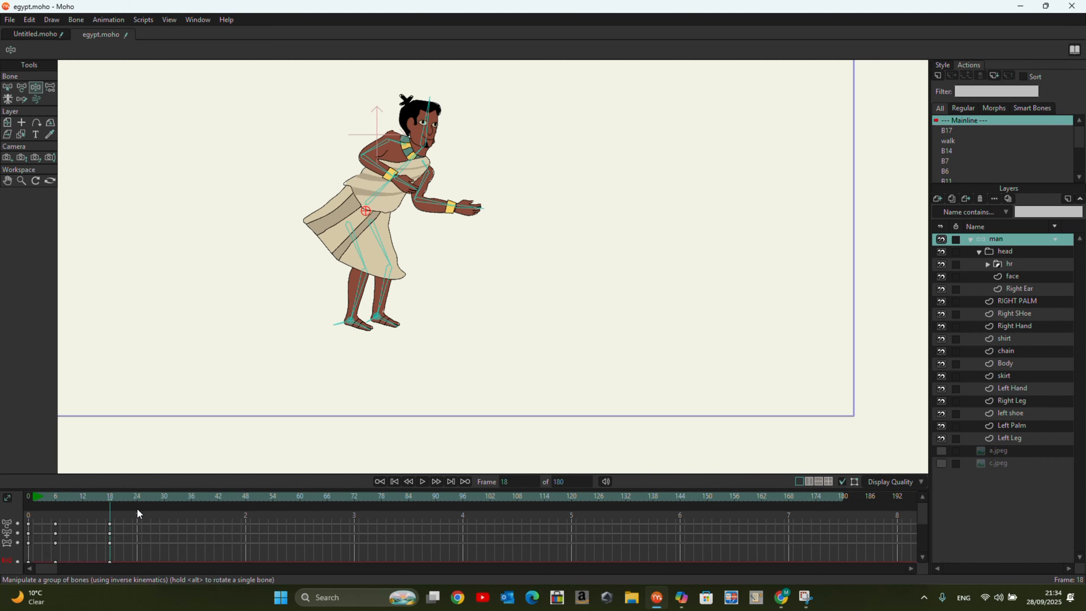
left_click_drag(108, 504, 2, 517)
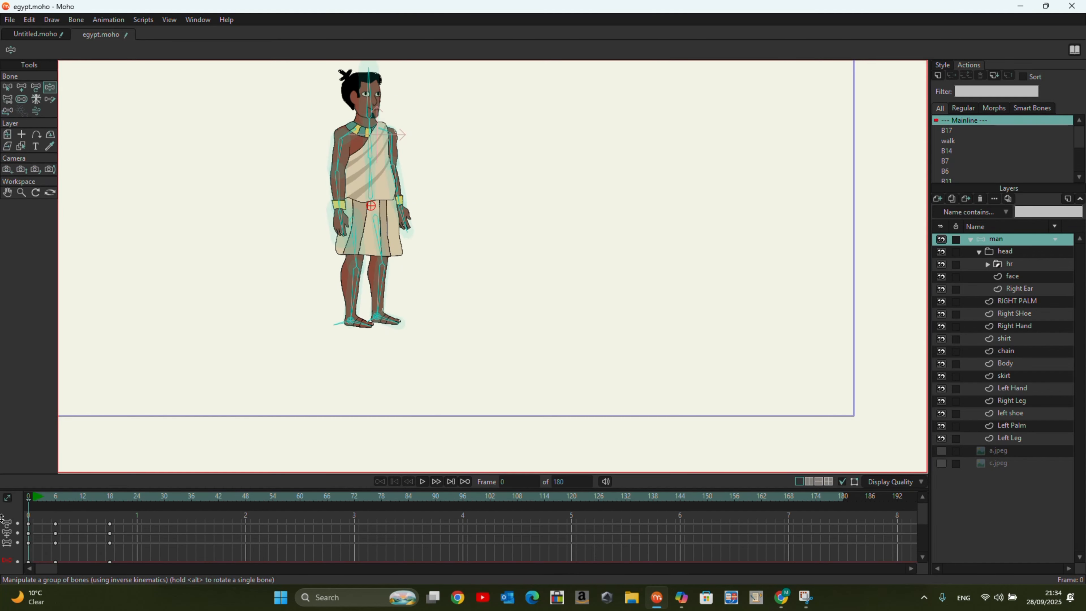
left_click(422, 479)
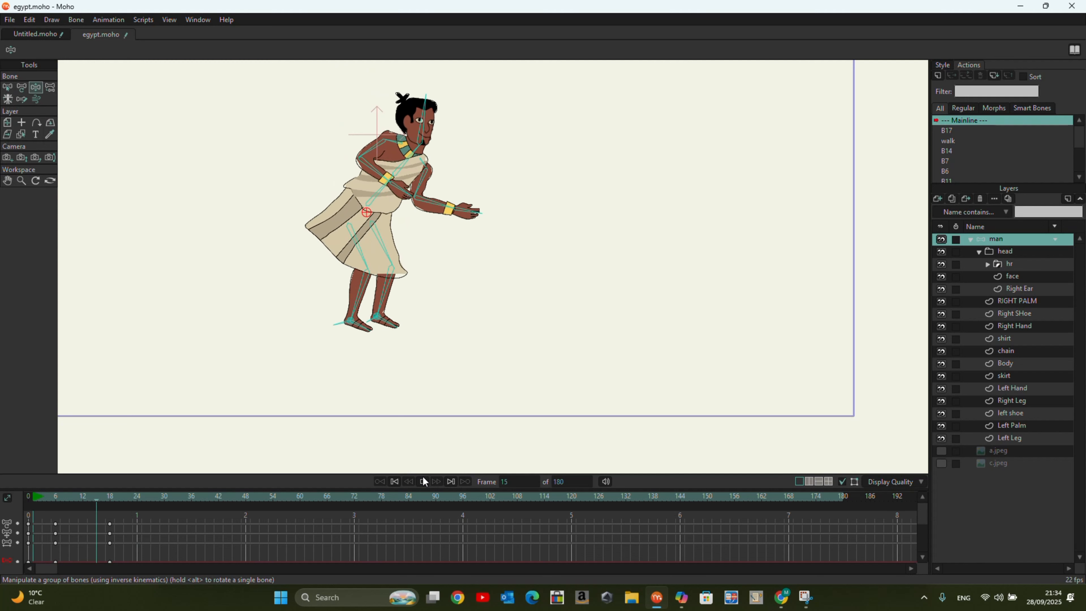
Try moving the man layer's last pose keyframes to frame 12 and replay the animation
left_click_drag(109, 575, 109, 573)
left_click_drag(110, 532, 86, 529)
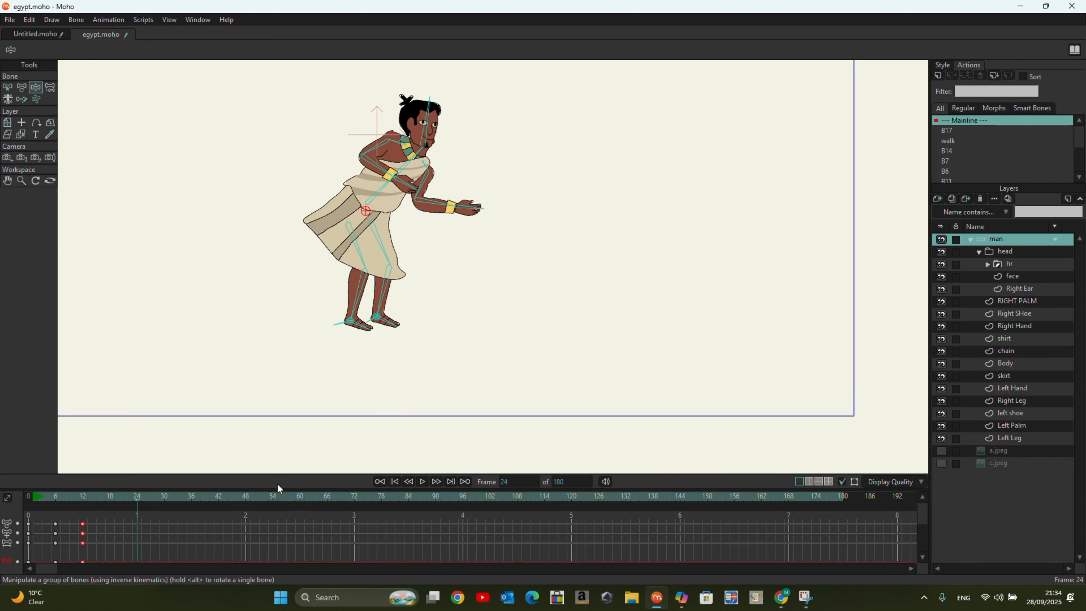
left_click(394, 481)
left_click(423, 483)
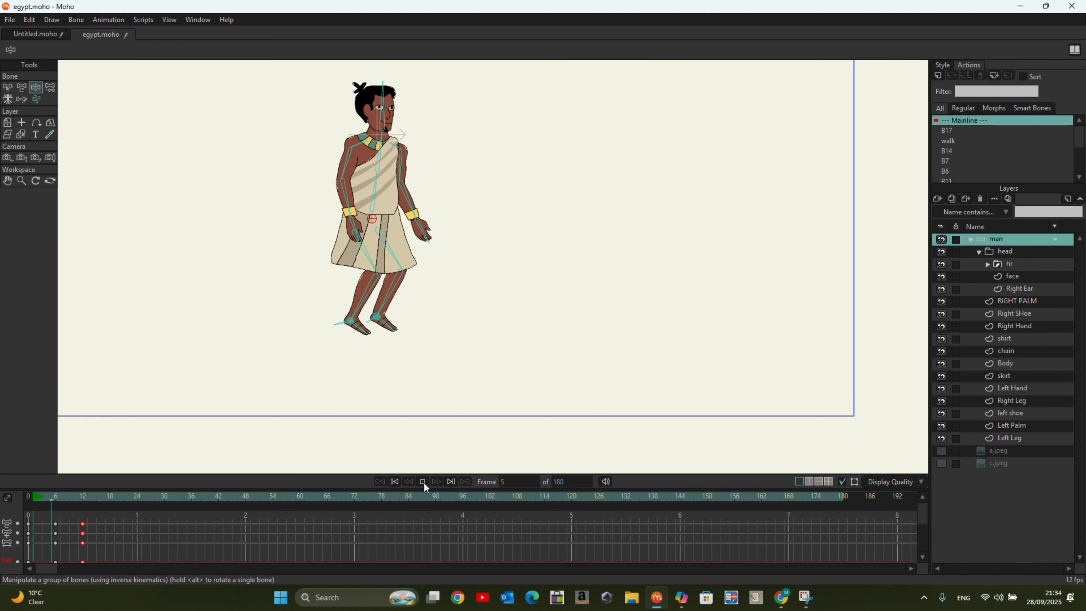
left_click(423, 482)
Delete all the keyframes of the man and skirt layers to discard the forward-bending pose
left_click_drag(135, 516, 26, 575)
key("Delete")
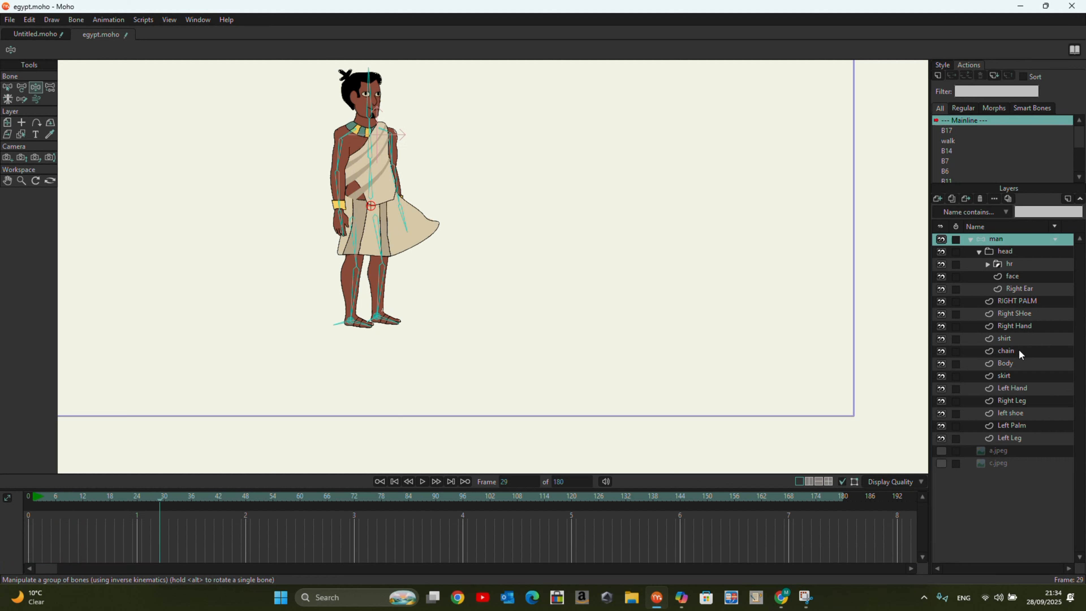
left_click(1008, 376)
left_click_drag(291, 520, 27, 575)
key("Delete")
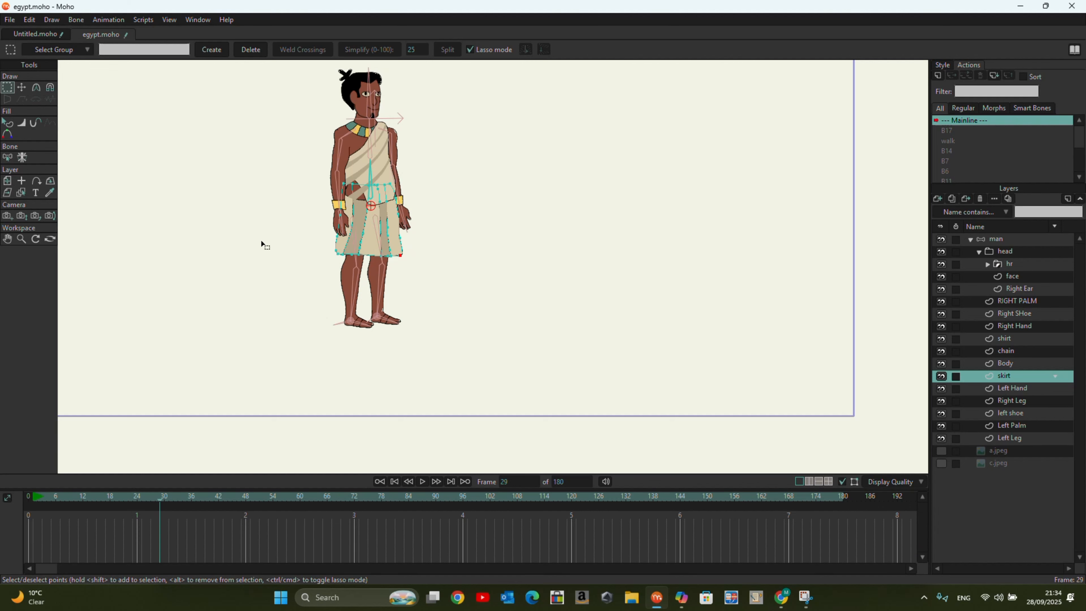
Delete the shirt layer's keyframes to restore its original shape
scroll(286, 199, "down", 1)
scroll(287, 188, "up", 3)
scroll(286, 185, "up", 2)
scroll(376, 242, "down", 2)
scroll(396, 213, "up", 3)
left_click(1004, 363)
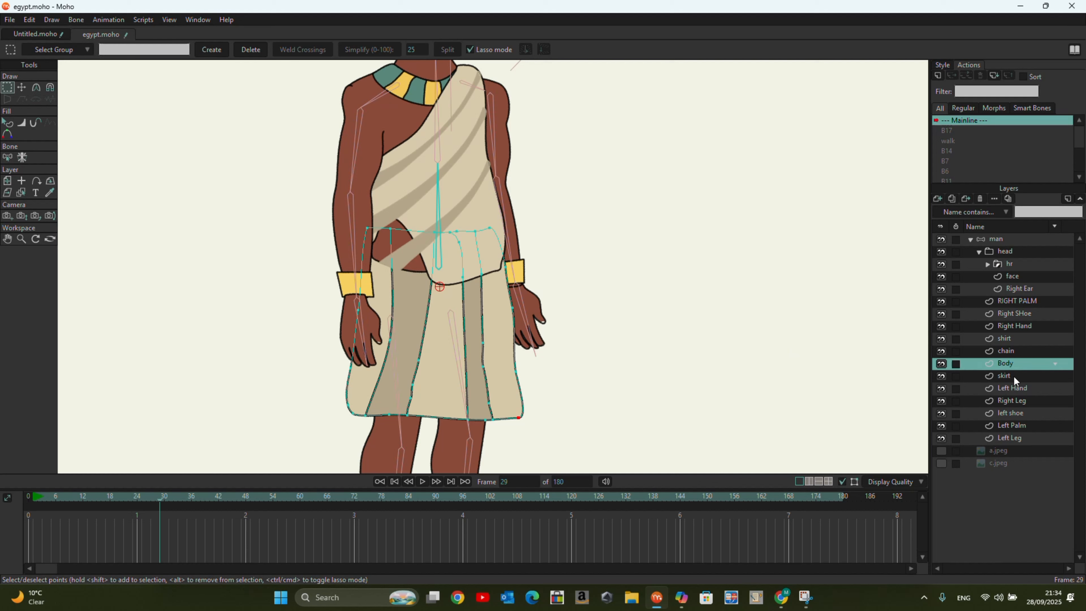
left_click(1013, 338)
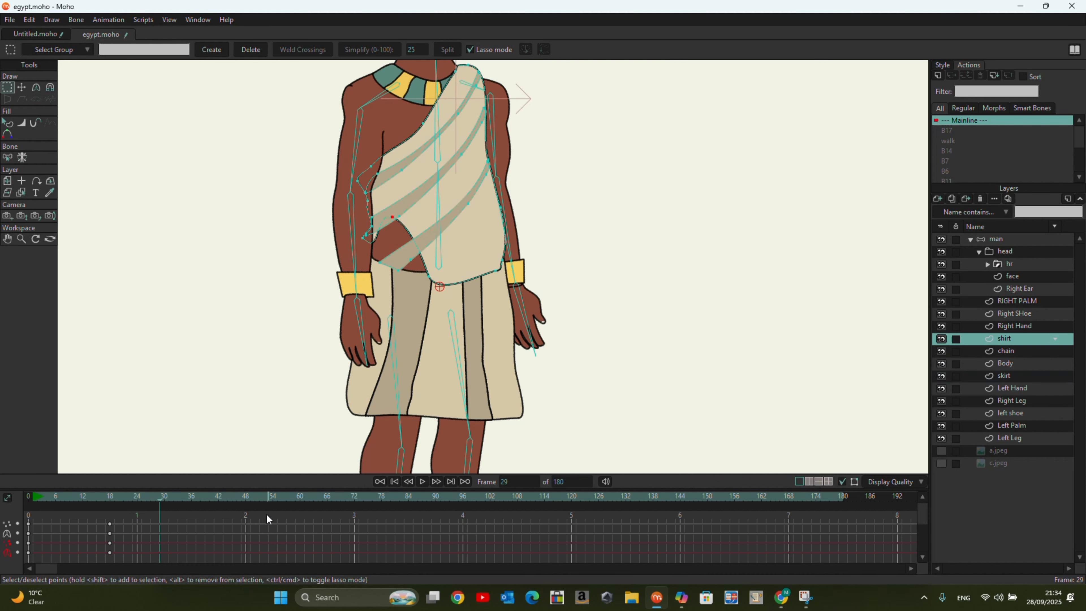
key("ctrl+z")
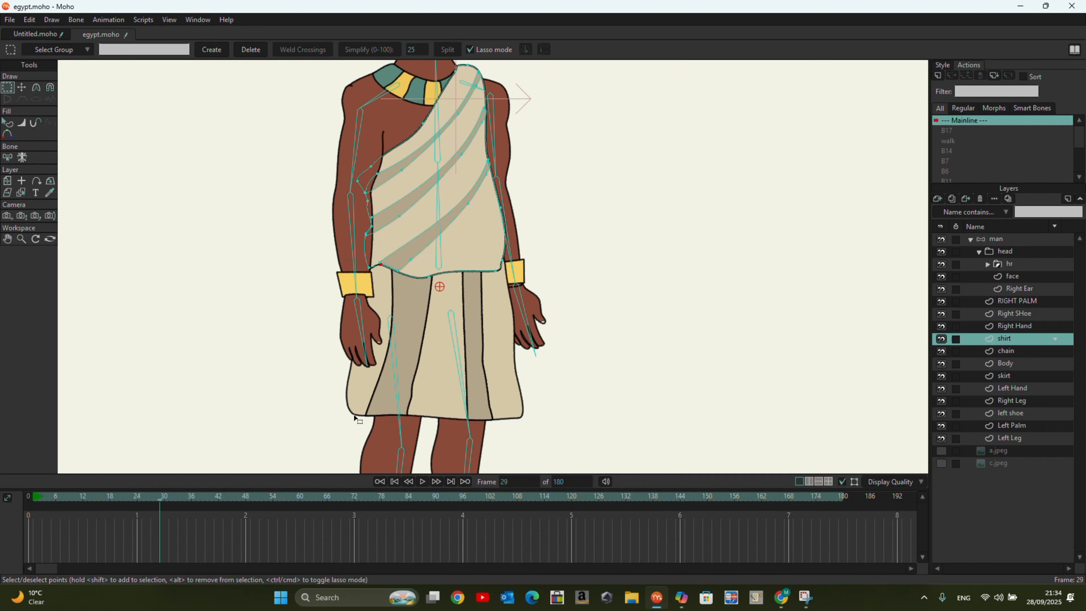
Pose the man seated at frame 13, with the hips lowered to the ground and both legs stretched forward
scroll(376, 385, "down", 5)
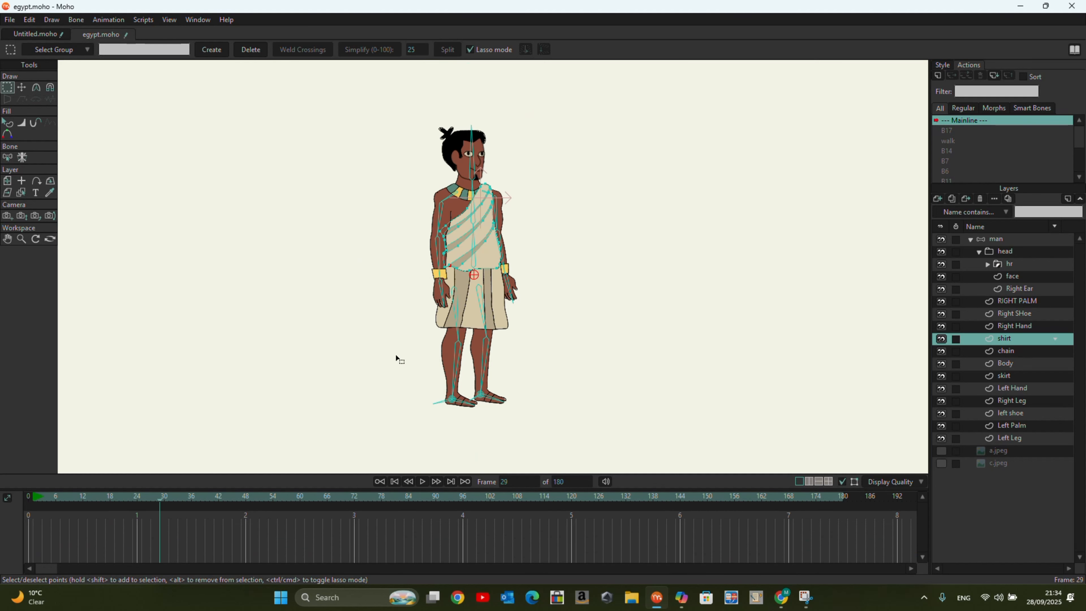
left_click(394, 481)
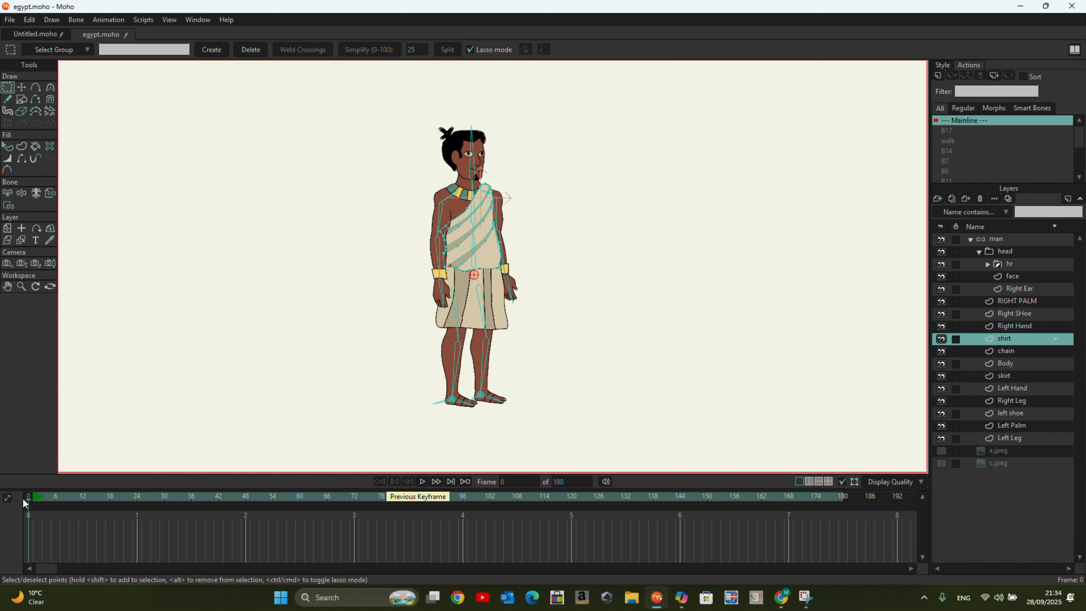
left_click_drag(28, 499, 87, 508)
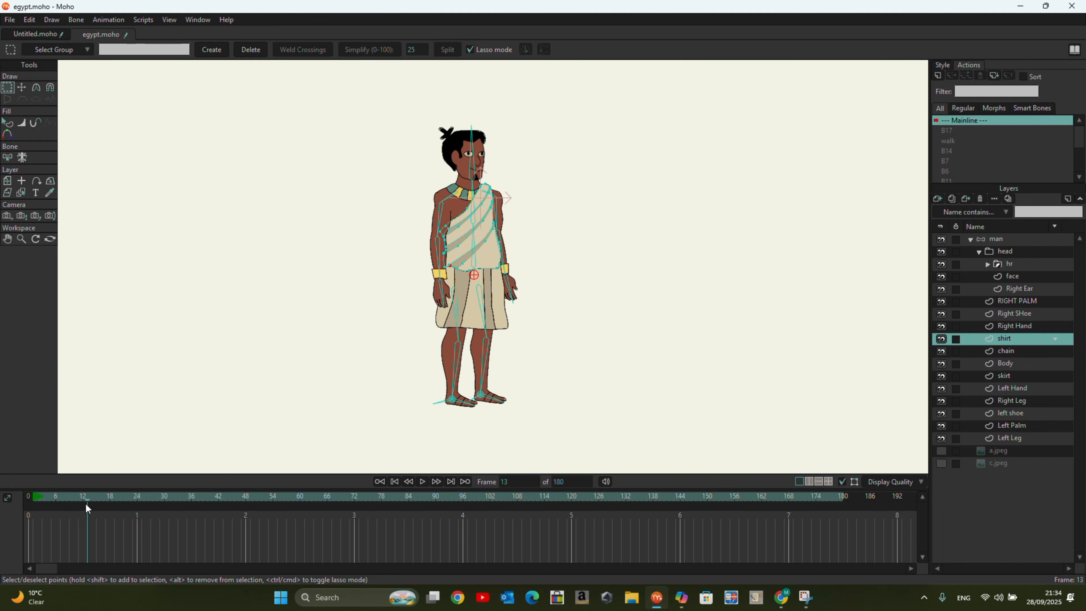
left_click(983, 239)
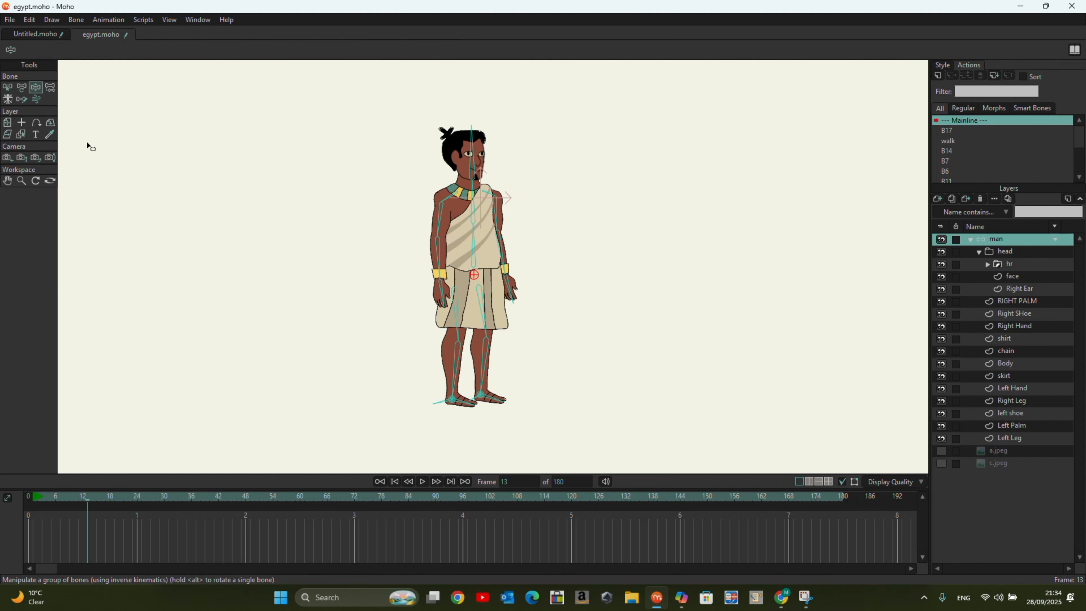
left_click(476, 279)
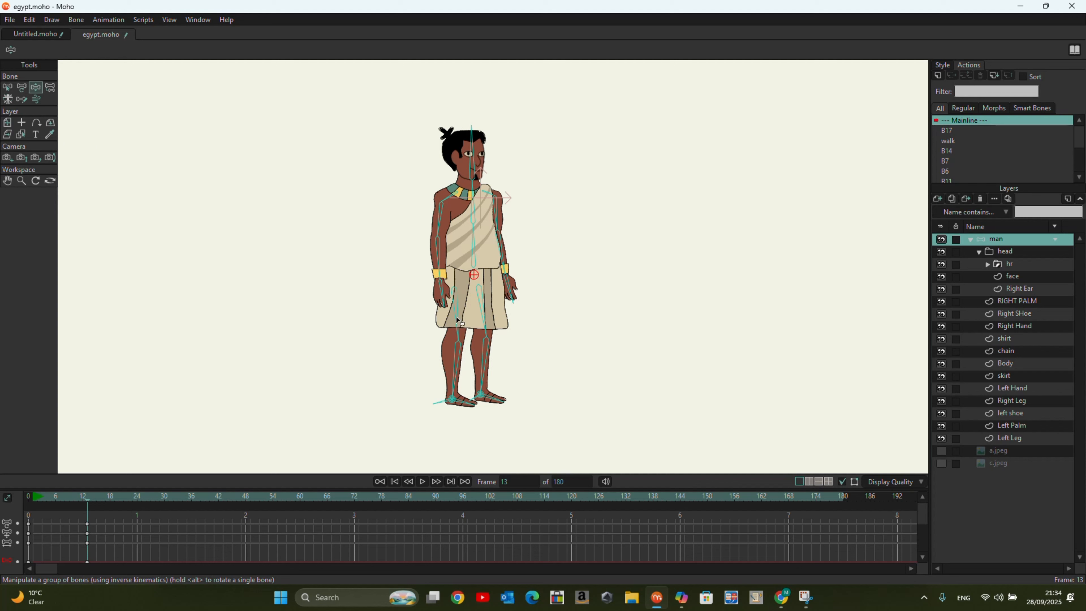
left_click_drag(474, 278, 472, 320)
left_click_drag(483, 401, 555, 400)
left_click_drag(466, 419, 537, 413)
left_click_drag(473, 317, 450, 364)
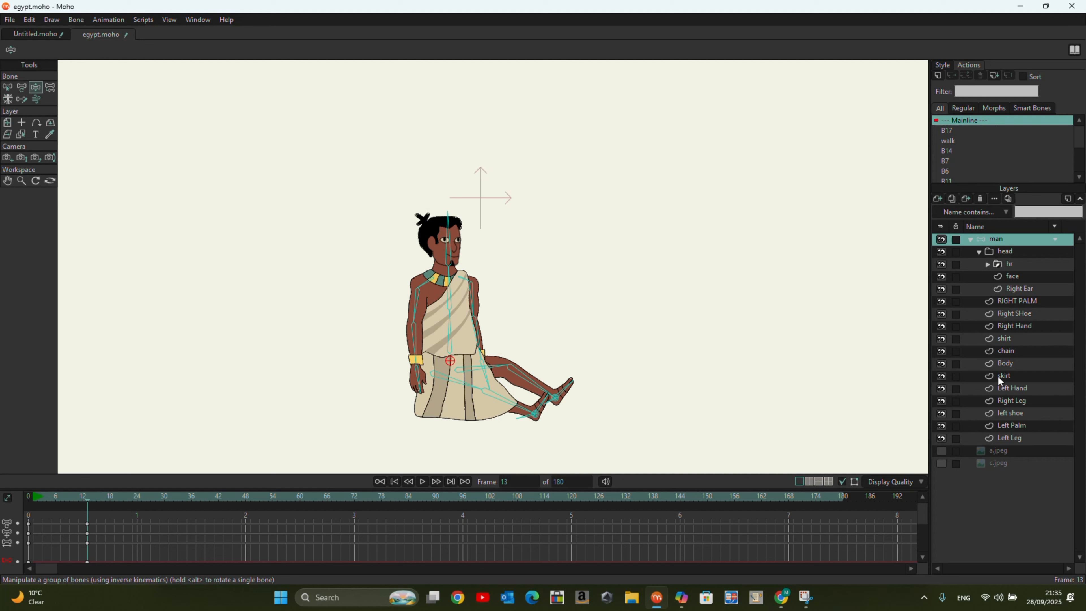
Try reshaping the skirt with the Magnet tool at frame 13, and delete the skirt layer's keyframes
left_click(1009, 377)
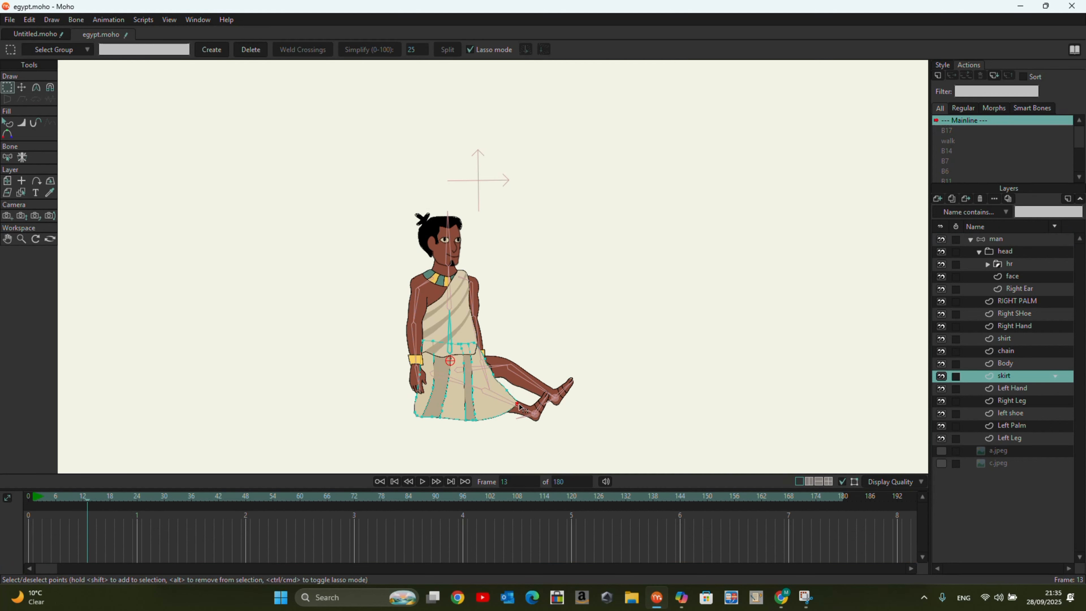
left_click(53, 90)
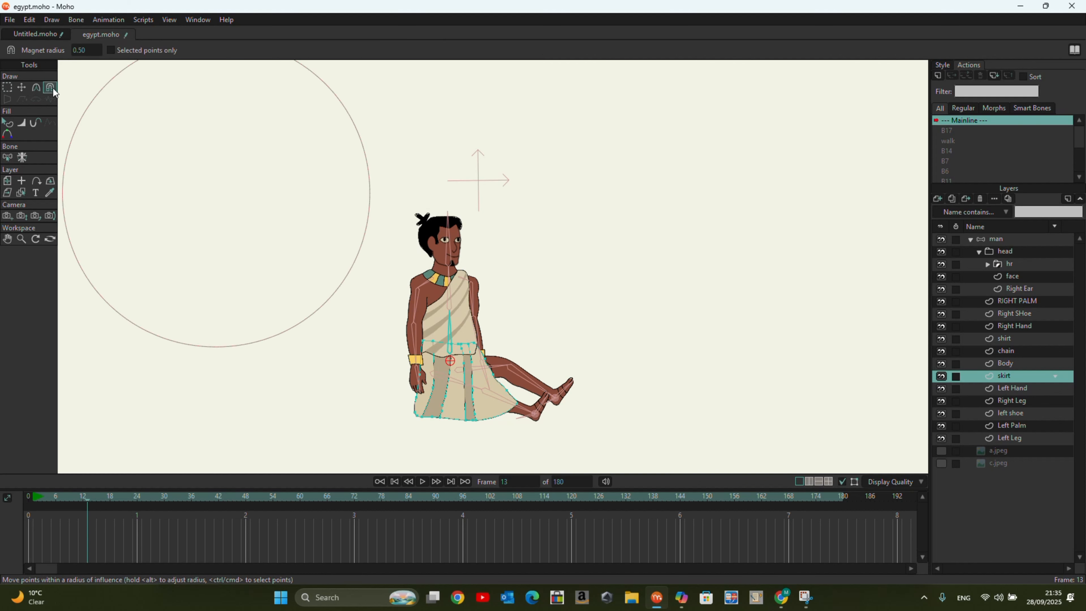
left_click_drag(473, 379, 465, 350)
left_click_drag(156, 514, 30, 557)
key("Delete")
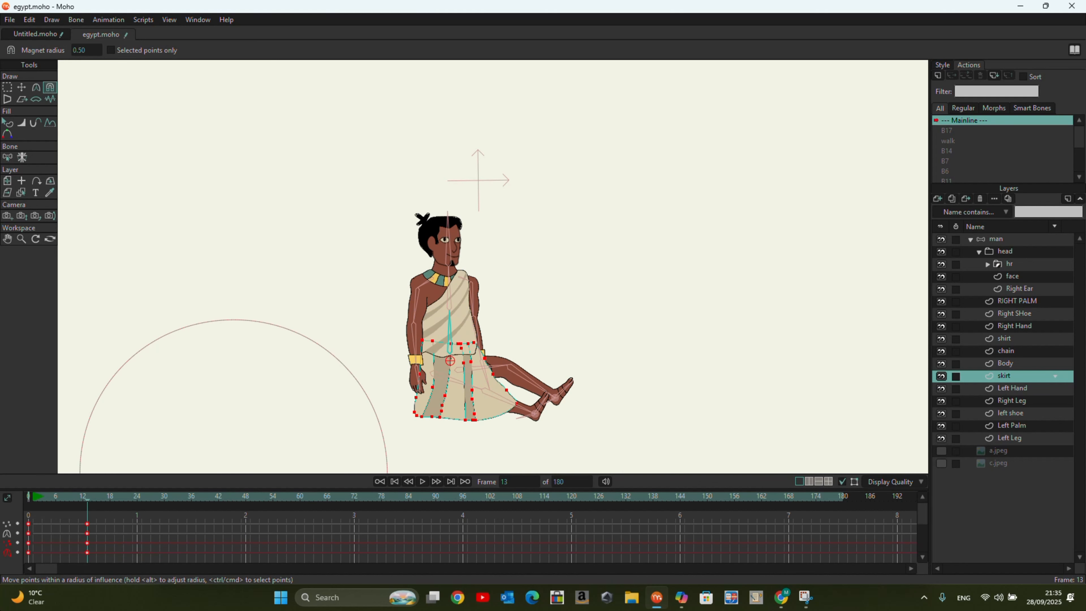
key("Delete")
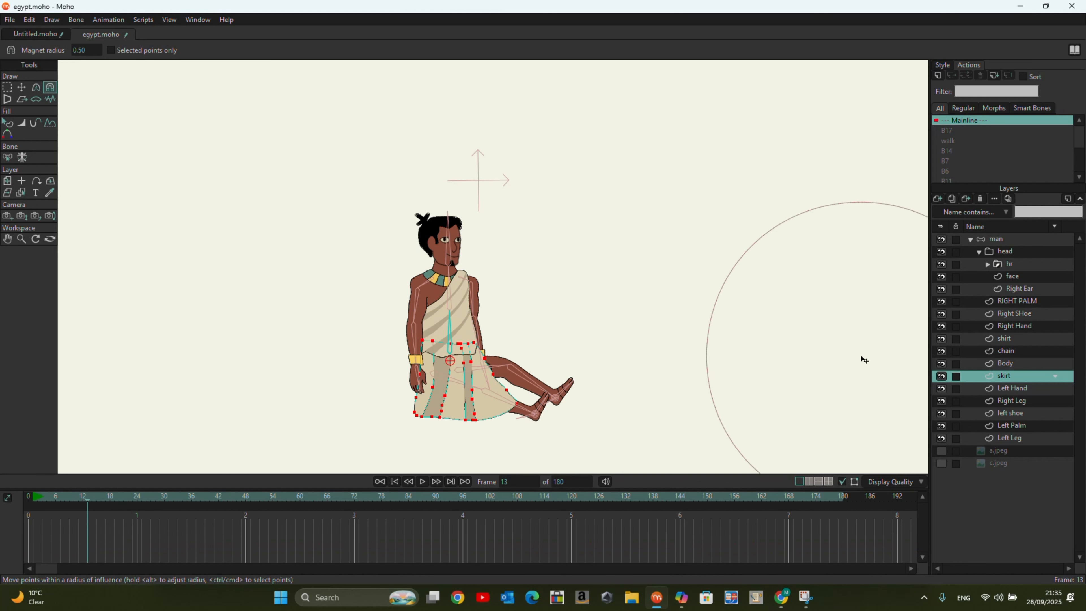
Delete all the man layer's keyframes to discard the seated pose and restore the standing one
left_click(1010, 241)
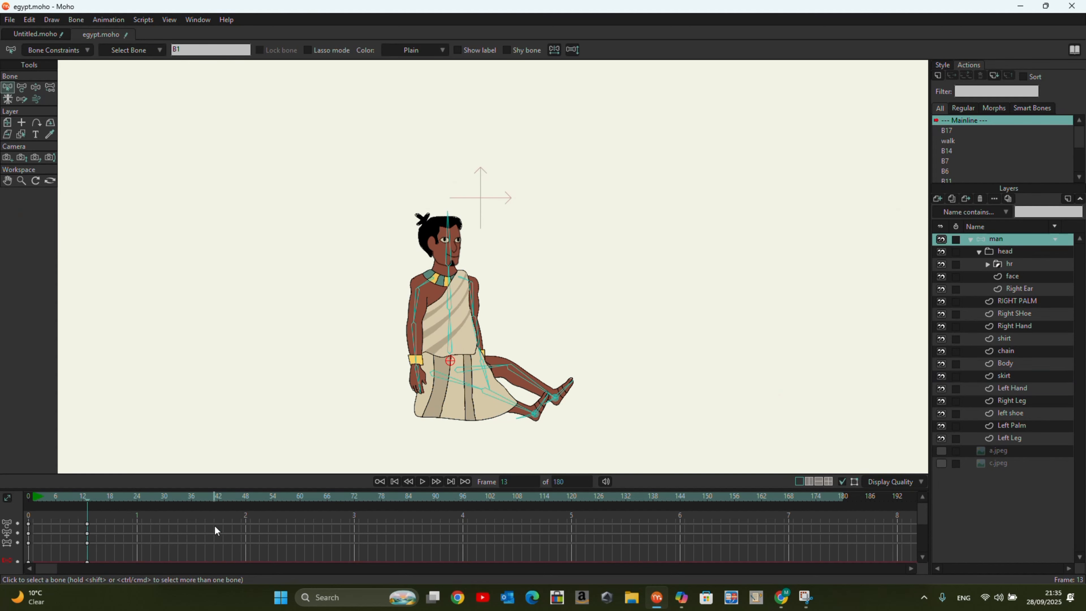
left_click_drag(183, 529, 13, 564)
key("Delete")
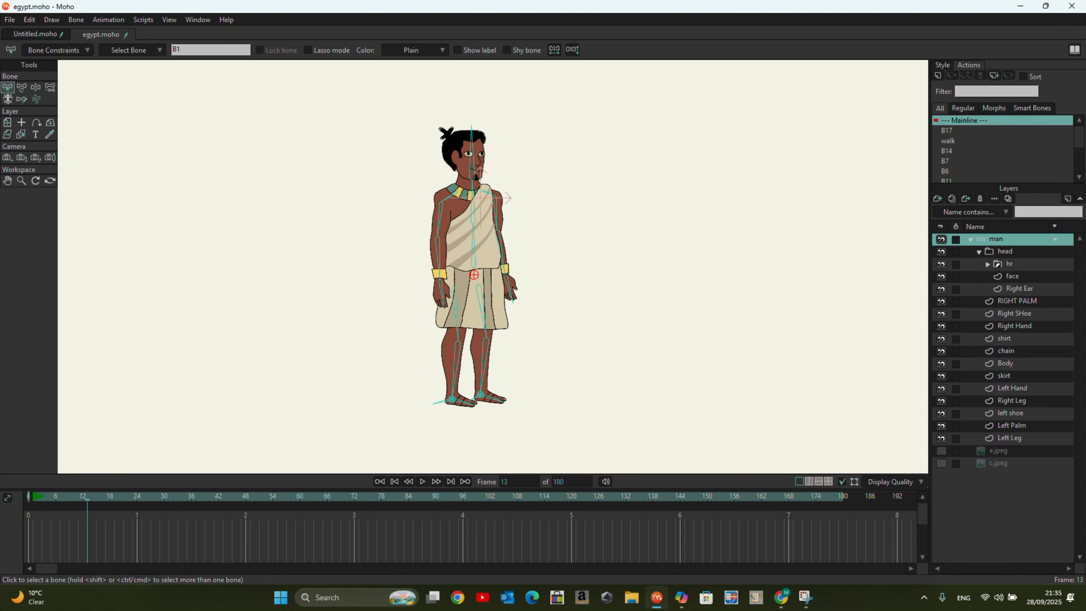
scroll(274, 368, "down", 4)
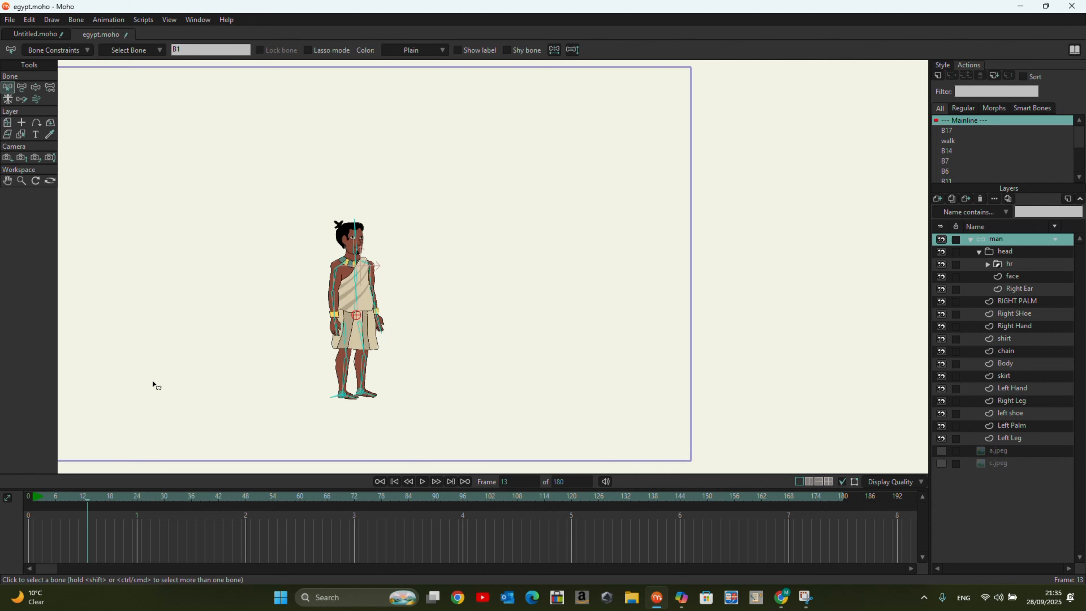
scroll(305, 340, "up", 3)
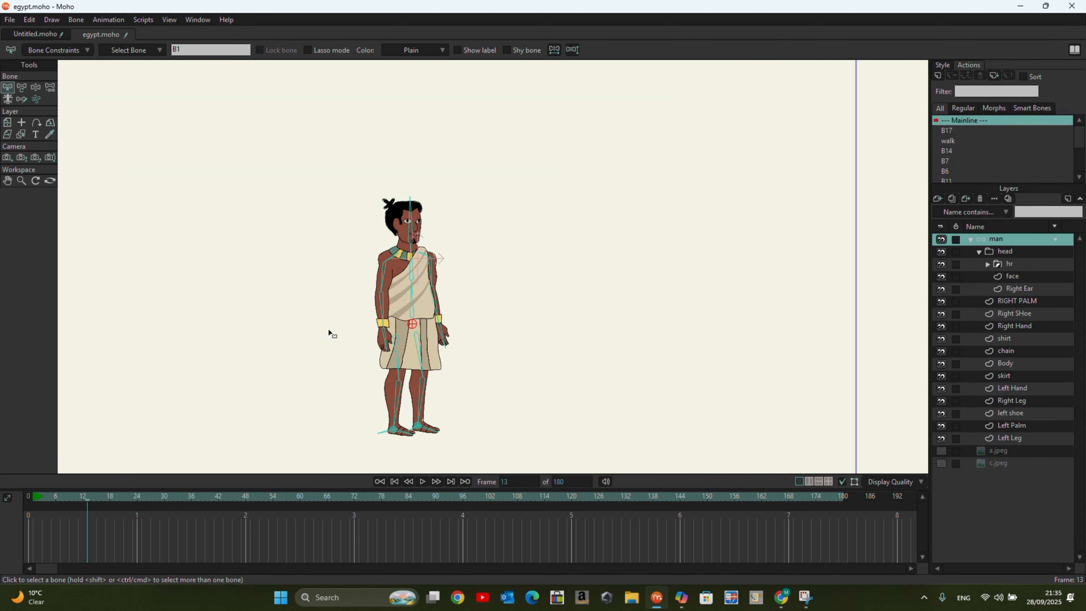
scroll(317, 391, "up", 1)
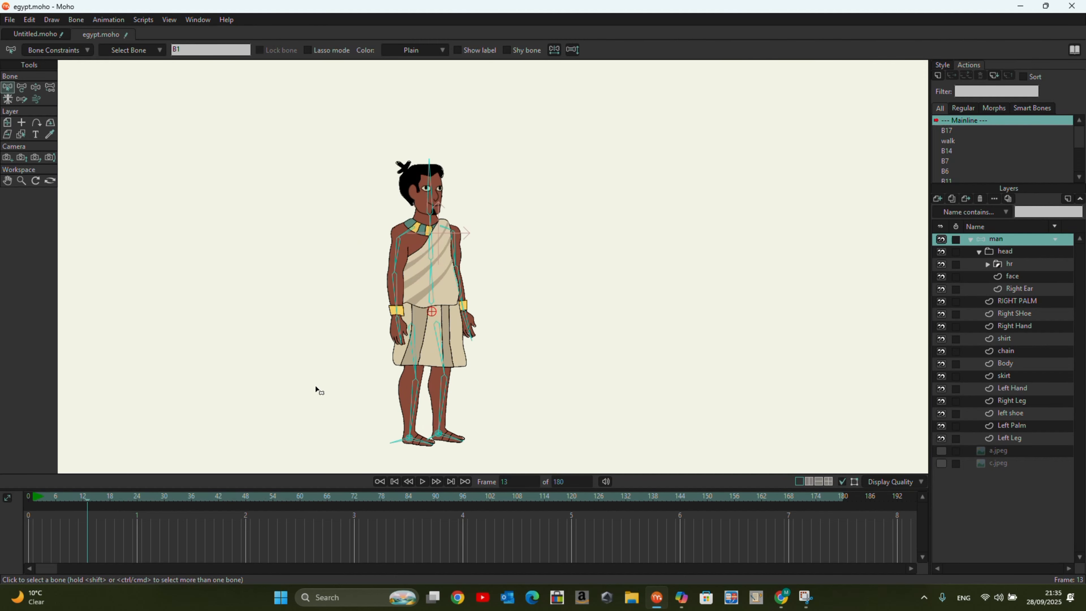
scroll(362, 307, "down", 1)
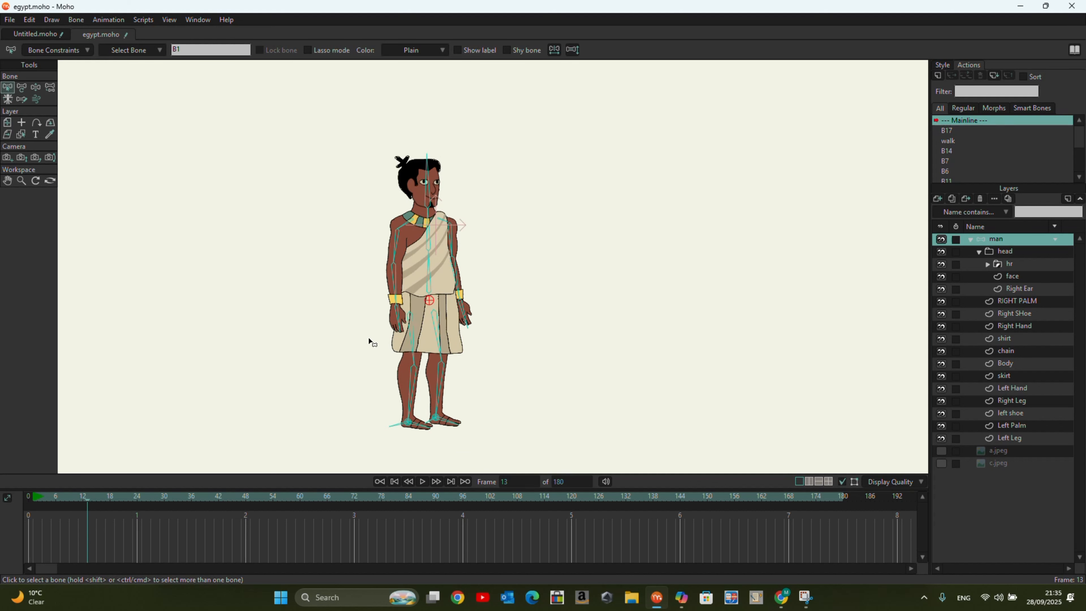